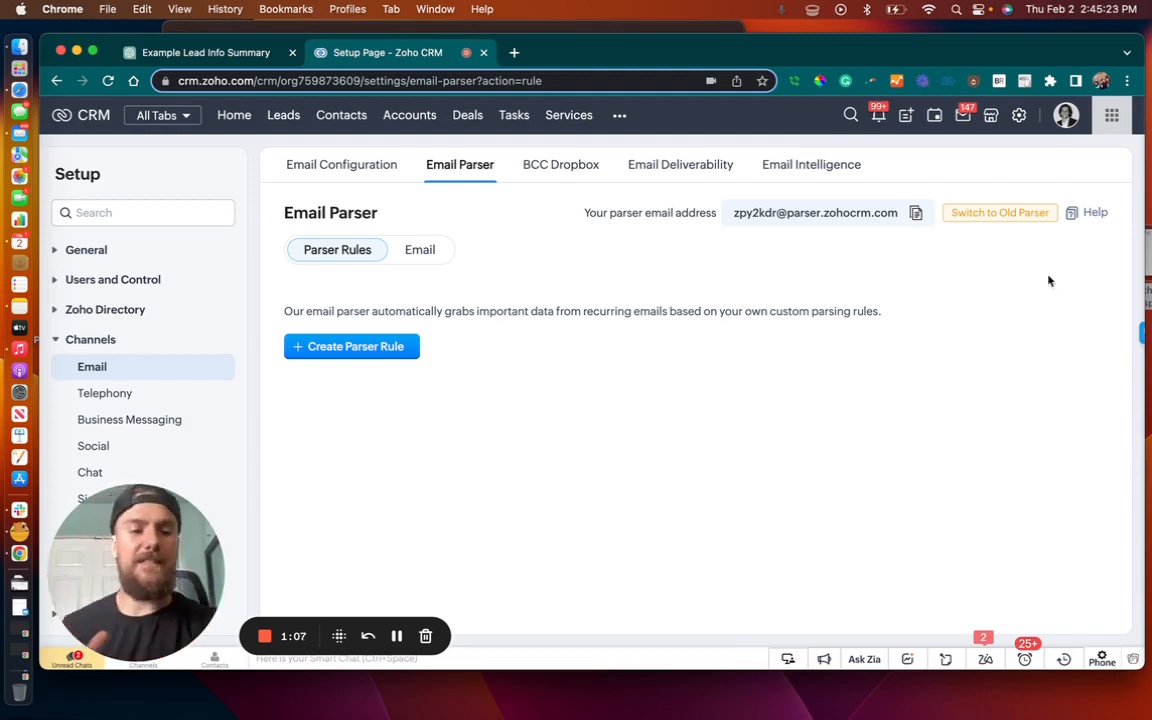
Switch to the old email parser, submitting "Need time to switch to the new parser." as the reason, and minimize the reminders
click(1028, 221)
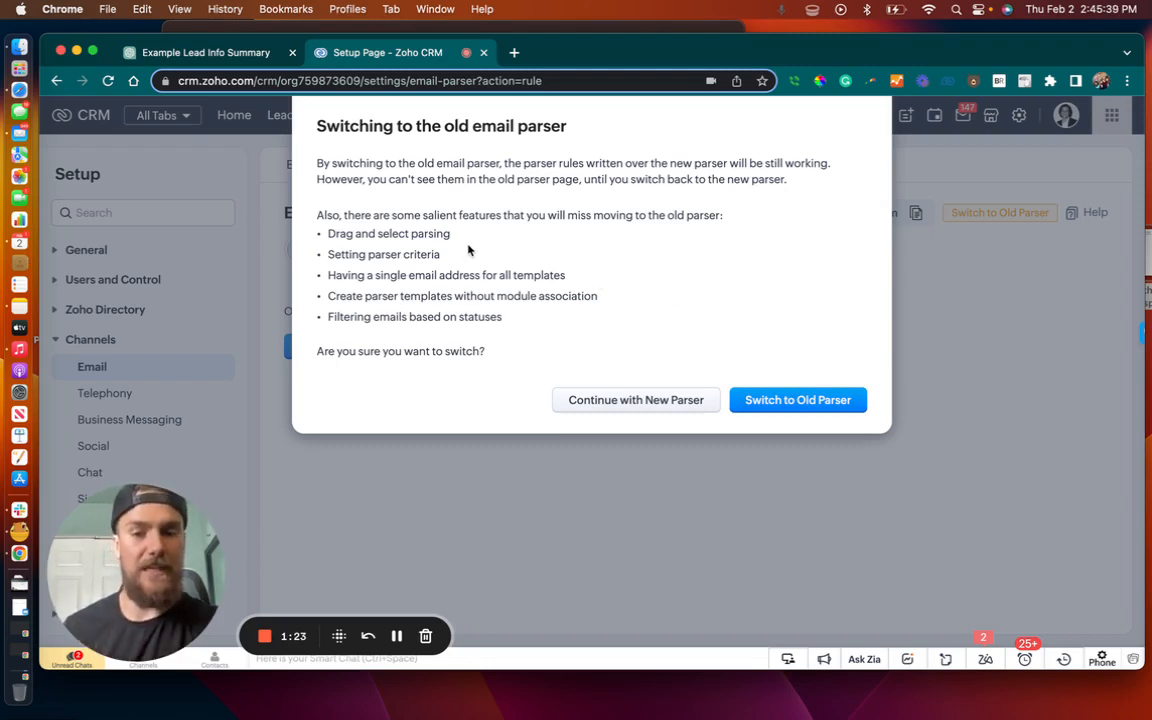
drag(441, 255, 335, 256)
click(600, 307)
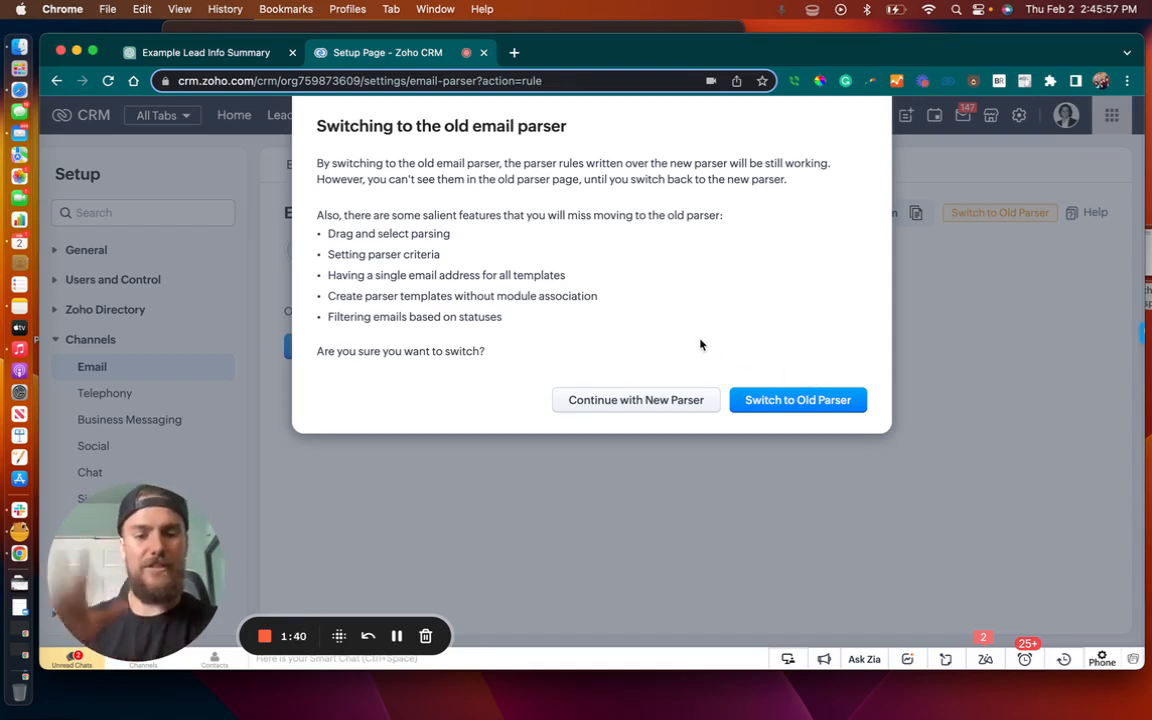
click(793, 402)
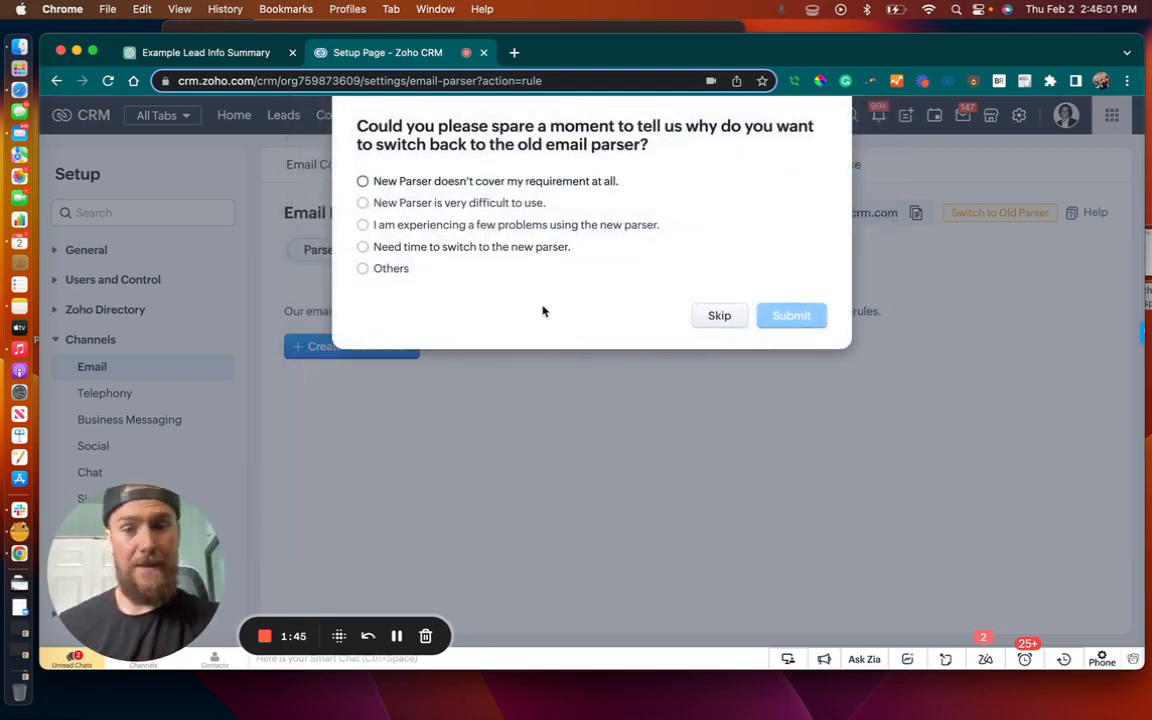
click(363, 248)
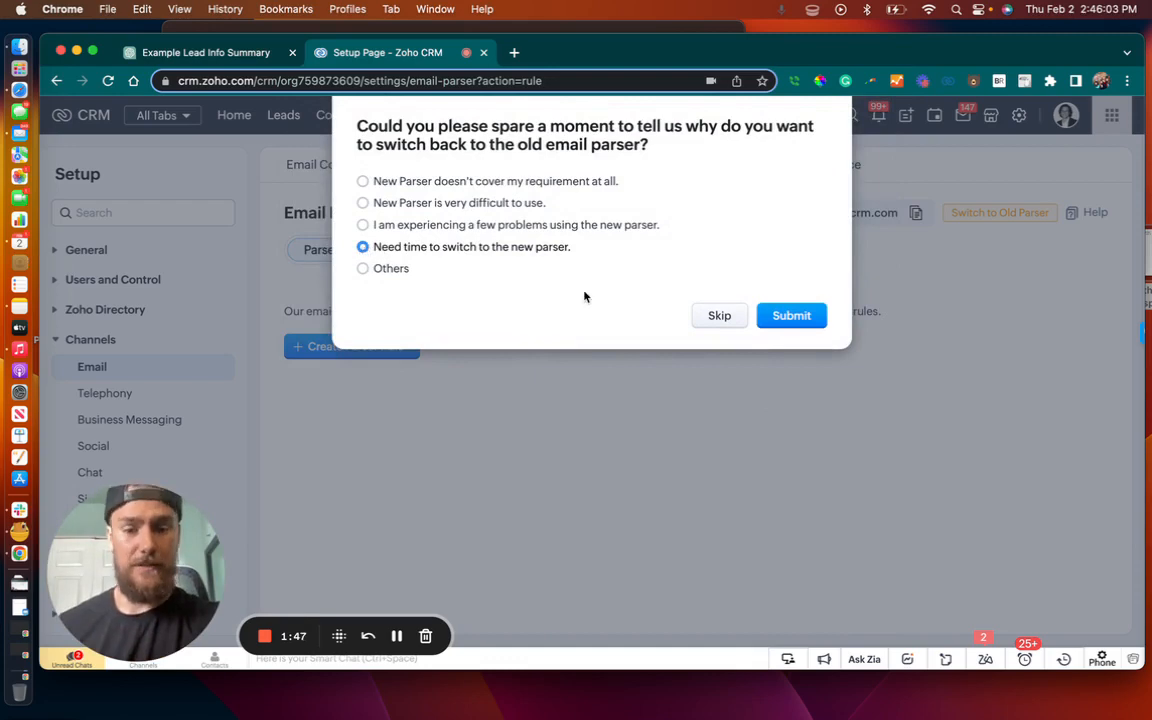
click(789, 319)
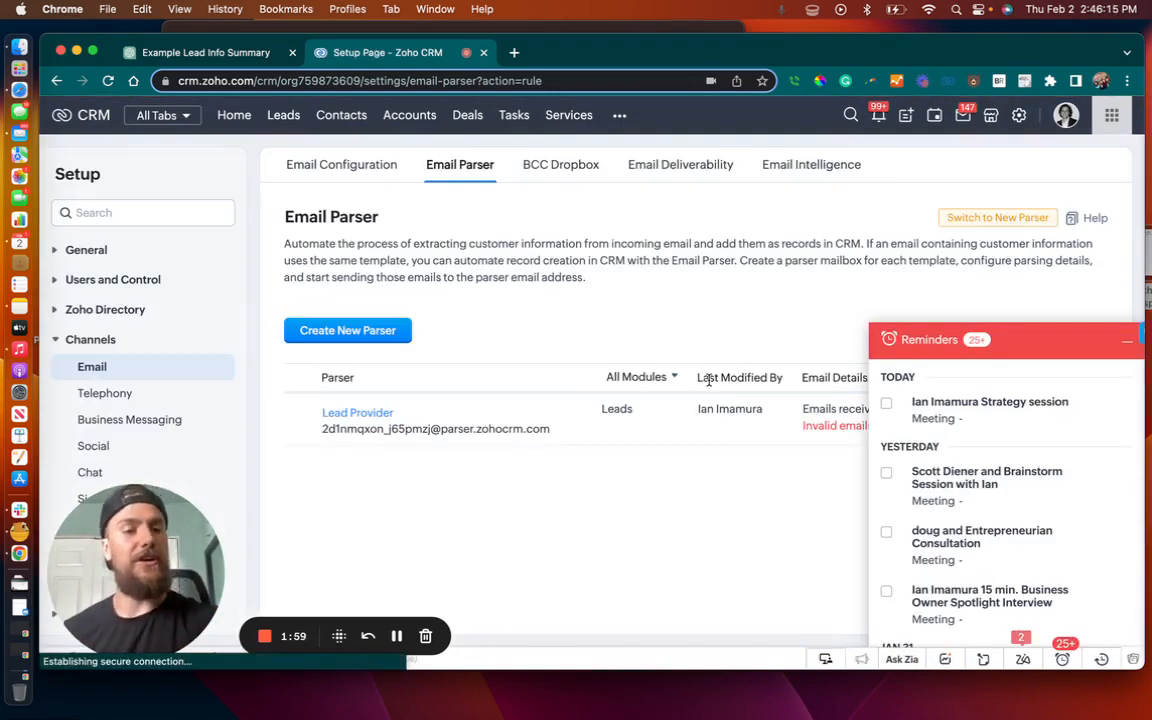
click(1127, 341)
Examine the Lead Provider parser's field mappings, field updates, record owner and approved email addresses, and leave without updating it
click(366, 414)
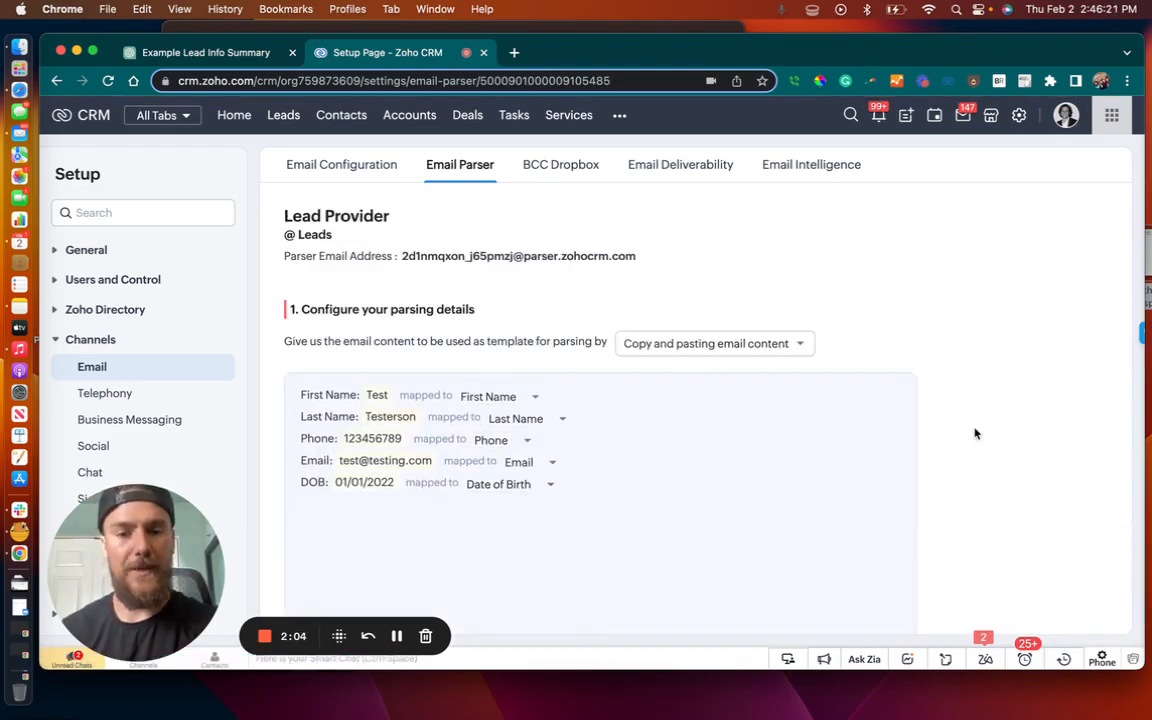
scroll(975, 432, down, 1)
scroll(976, 433, up, 1)
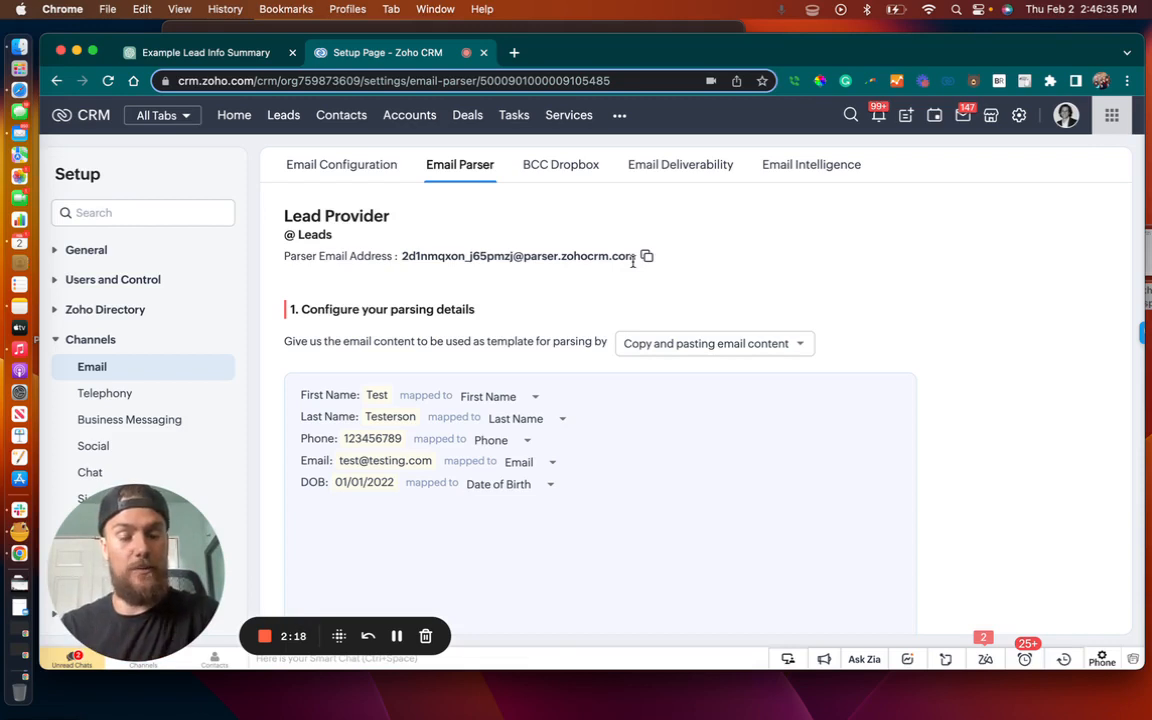
scroll(707, 486, down, 2)
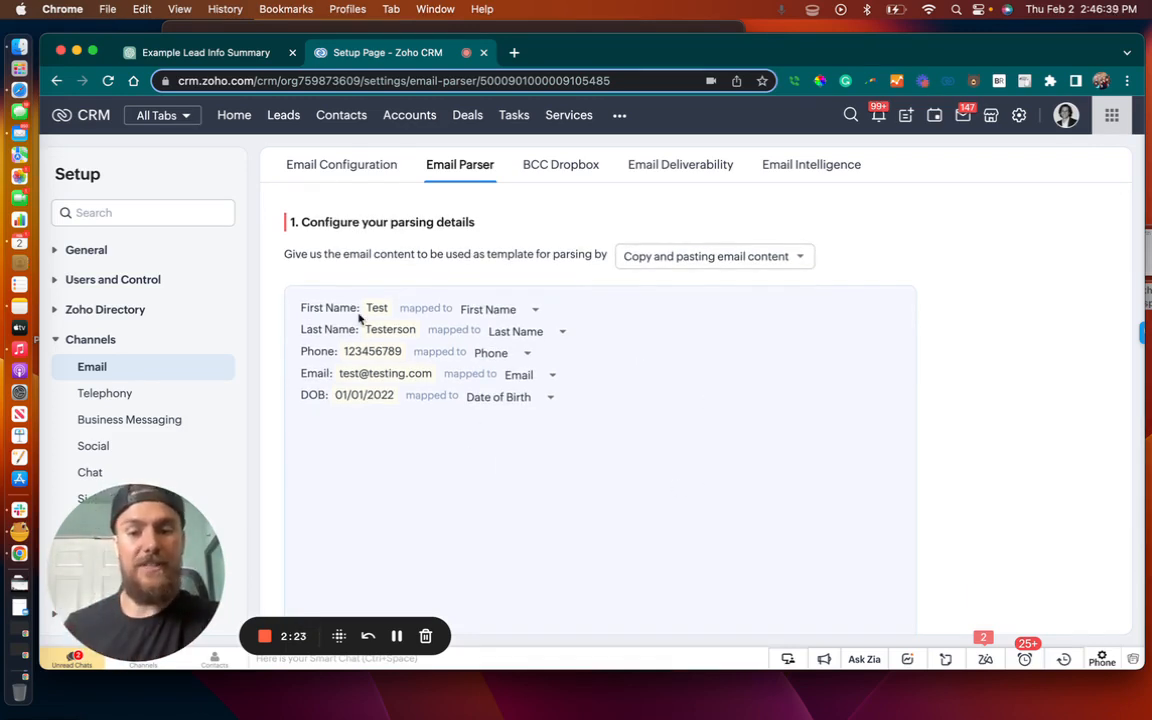
scroll(581, 437, down, 1)
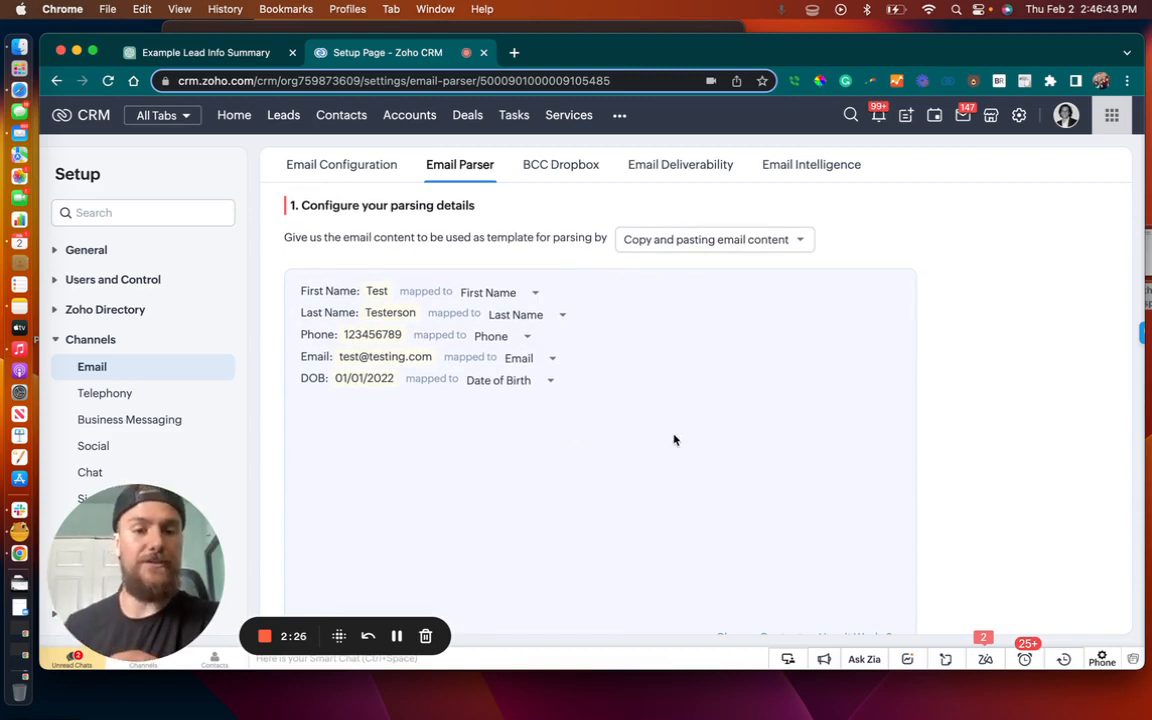
scroll(674, 437, up, 2)
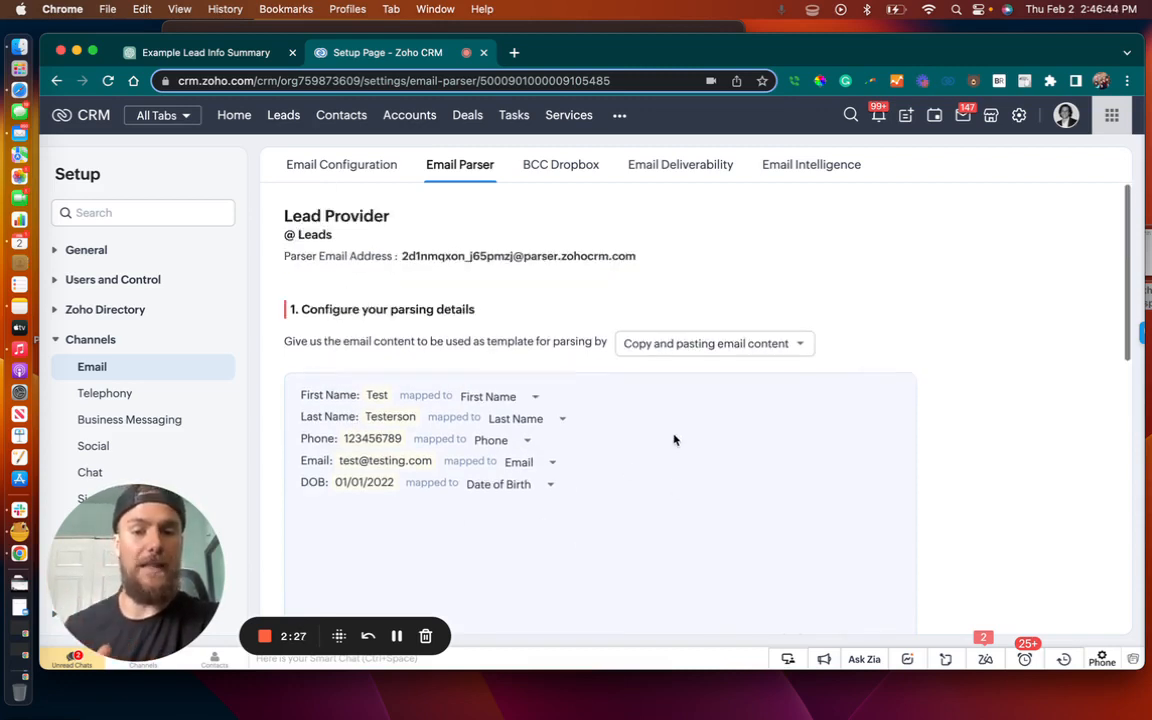
double_click(325, 234)
scroll(661, 463, down, 5)
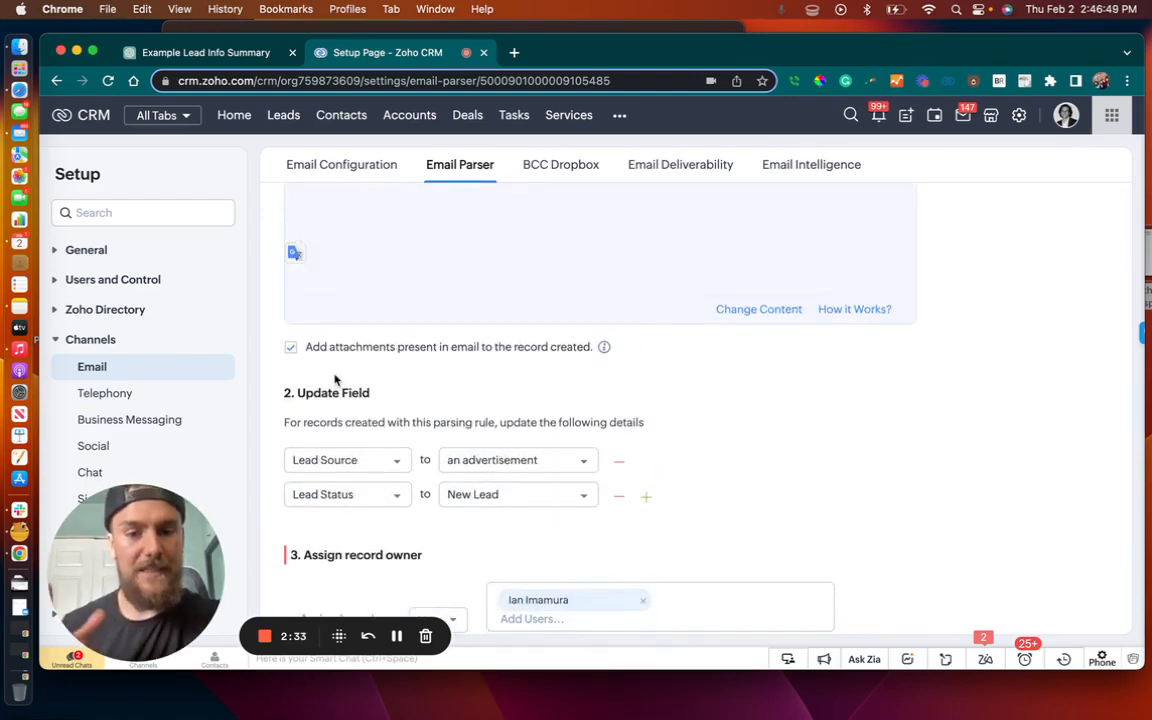
scroll(648, 360, down, 2)
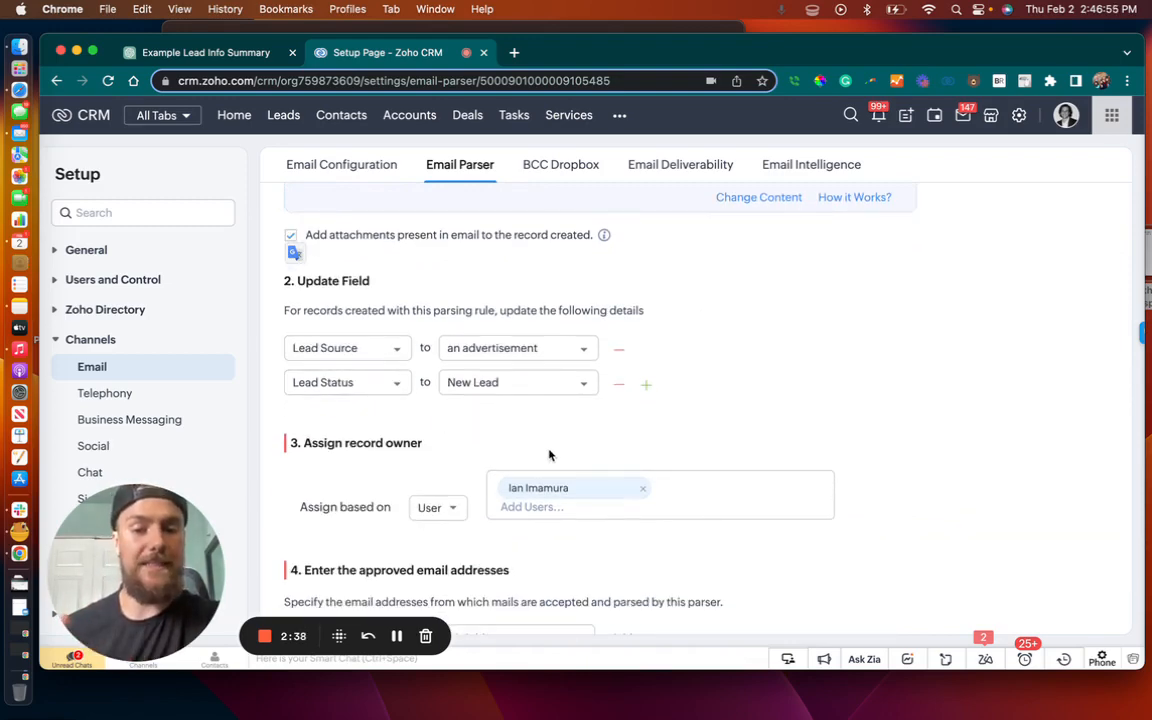
scroll(548, 455, down, 1)
scroll(550, 456, down, 1)
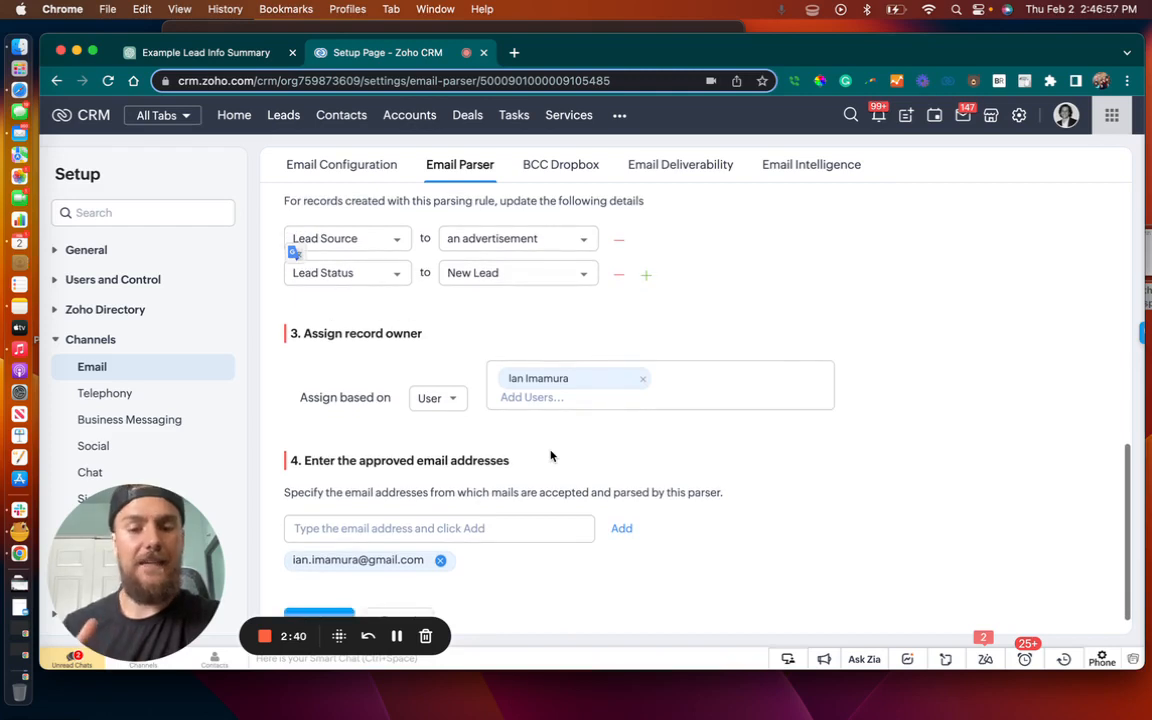
scroll(674, 429, down, 1)
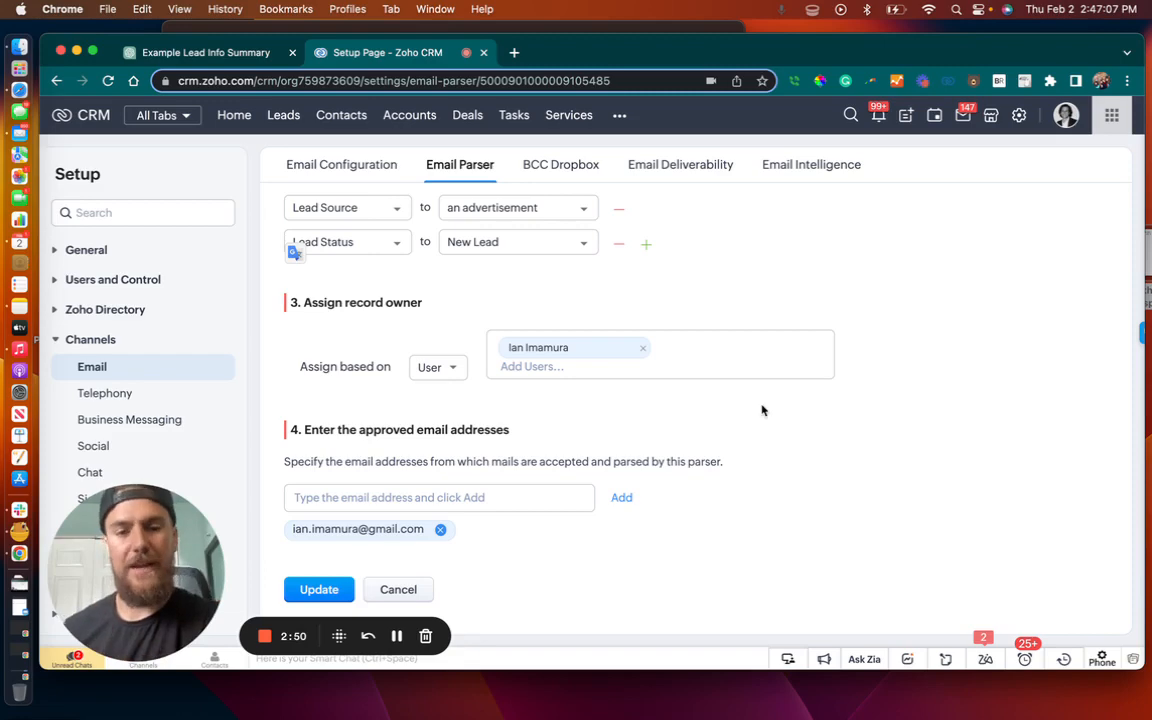
scroll(761, 406, up, 3)
scroll(761, 410, down, 3)
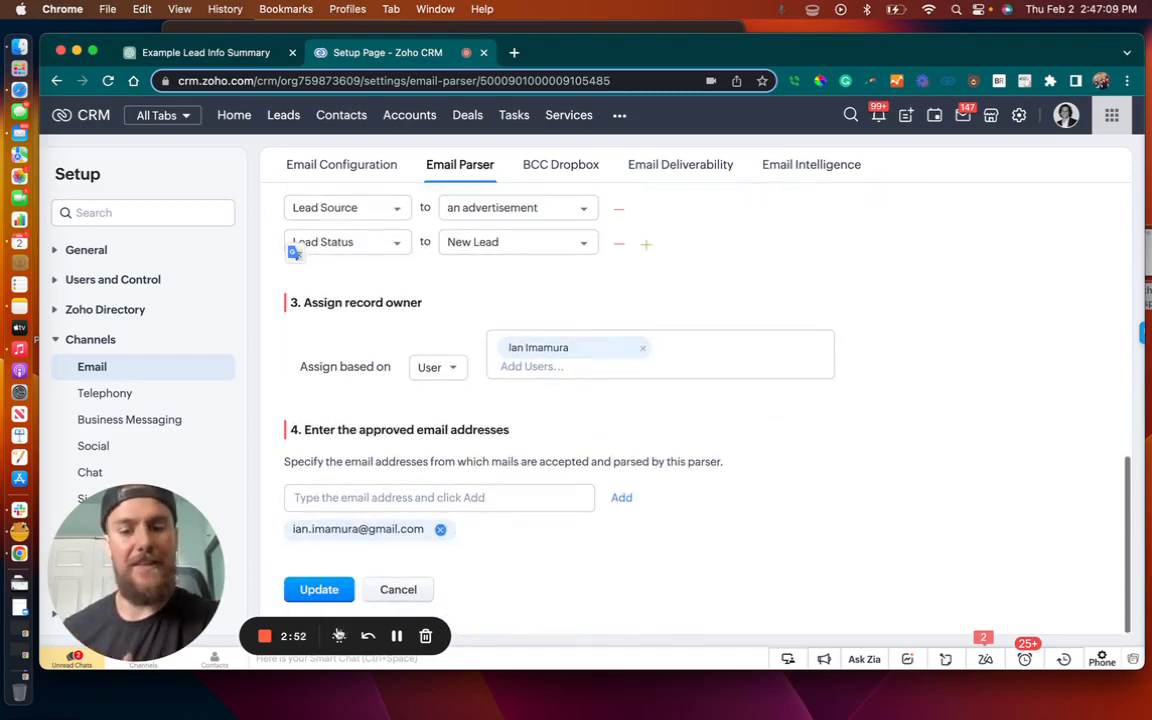
click(413, 598)
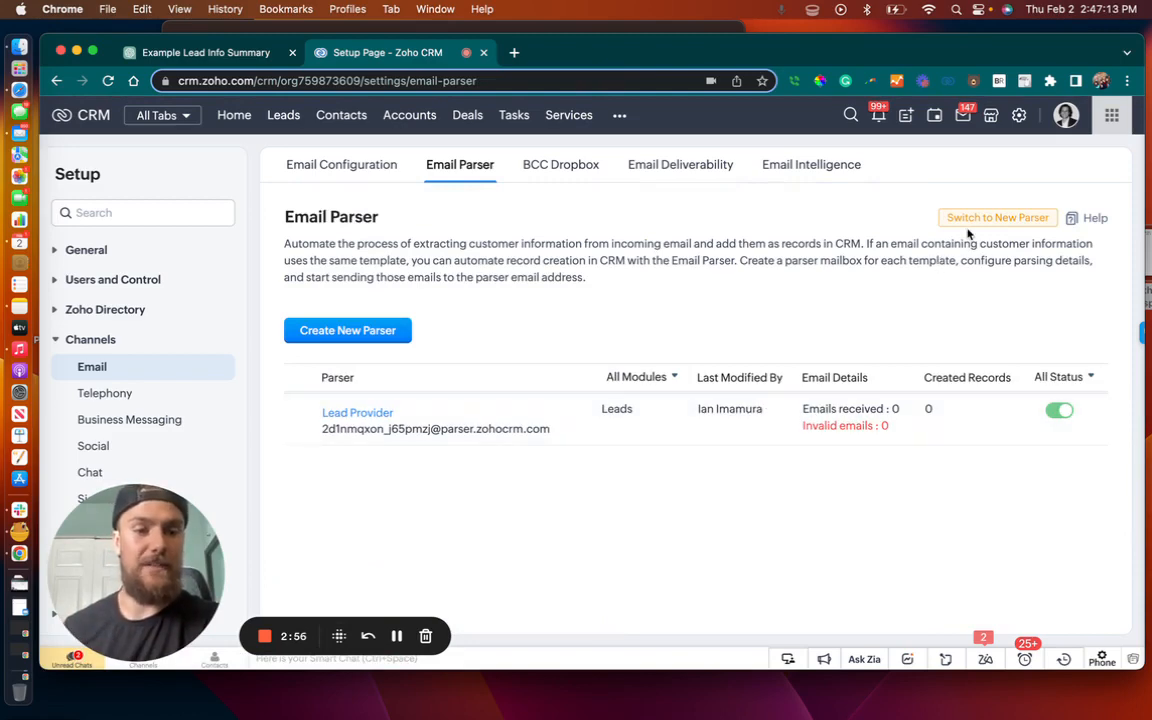
Switch back to the new email parser and minimize the reminders
click(984, 222)
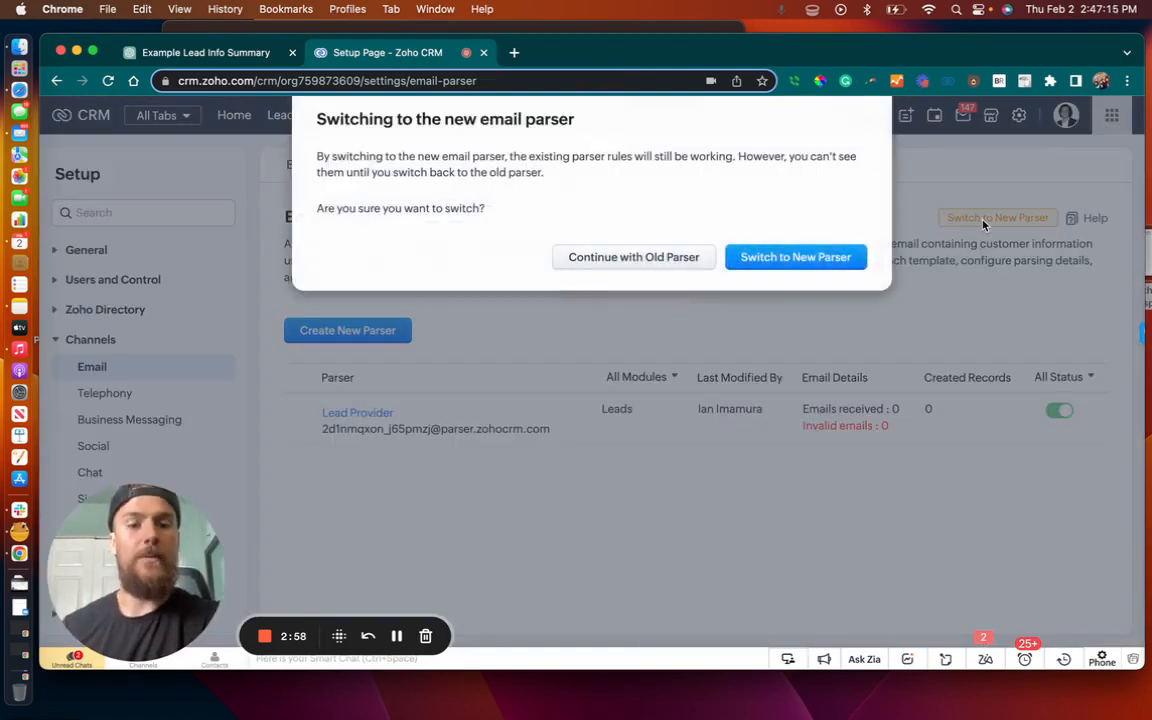
click(797, 266)
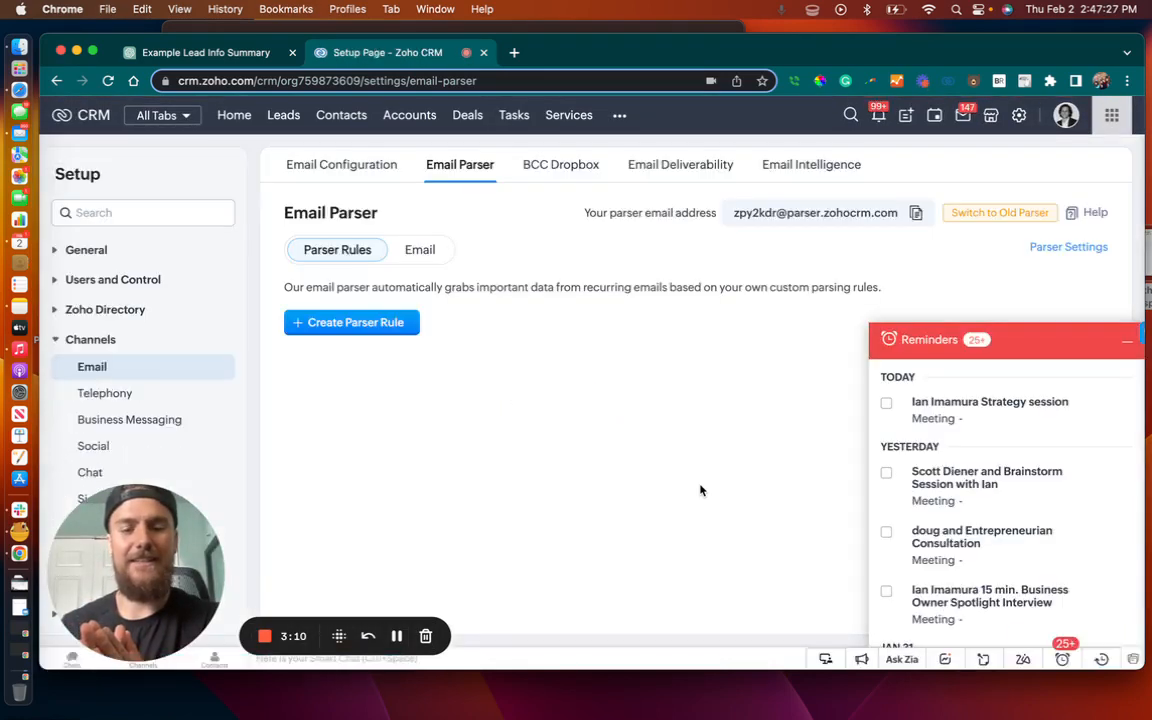
click(1126, 341)
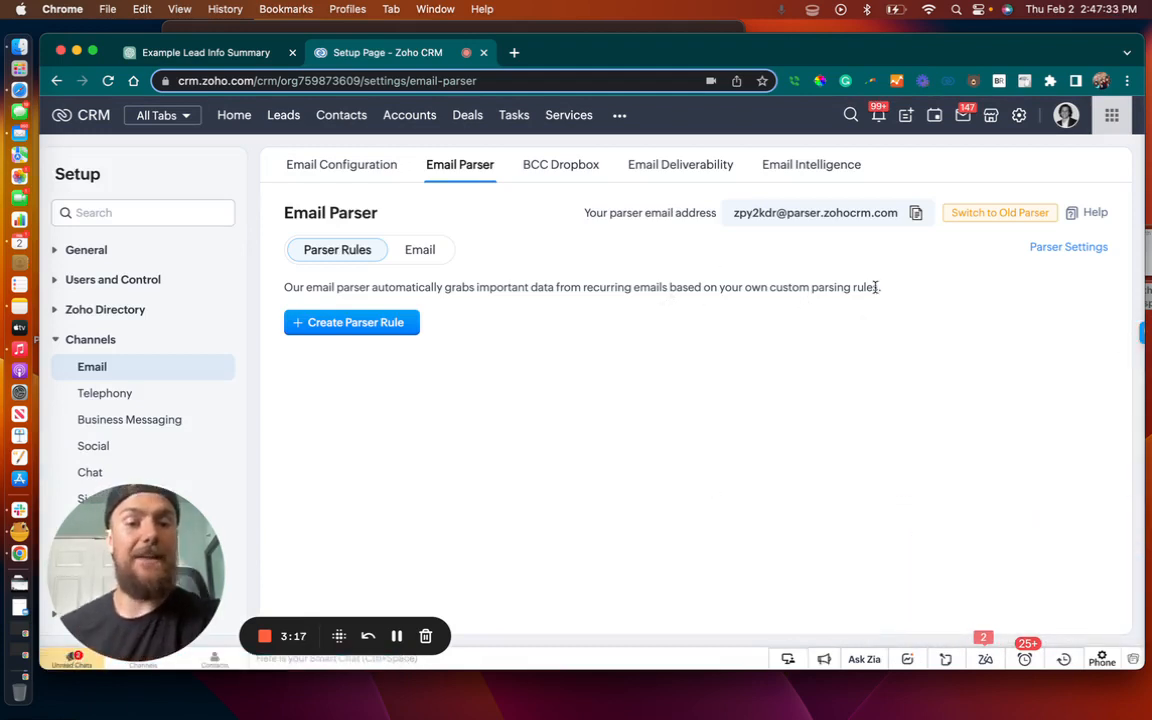
Examine the approved sender addresses and email report options in the email parser settings, and close them without saving
click(915, 218)
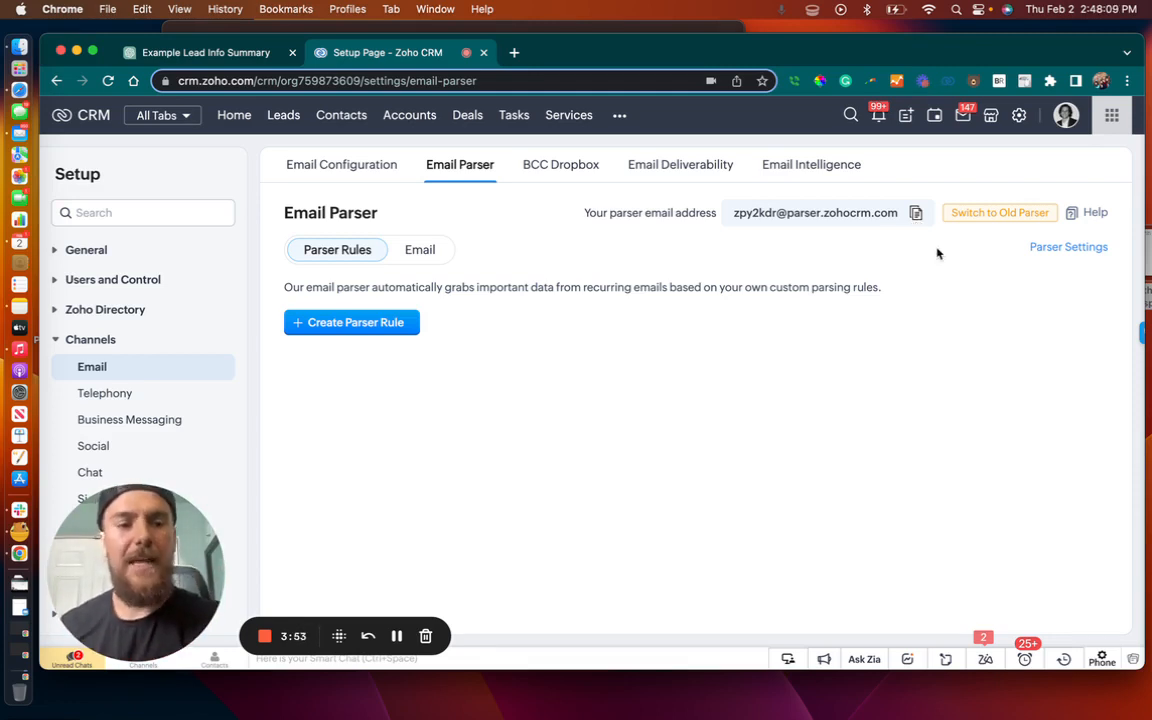
click(1070, 248)
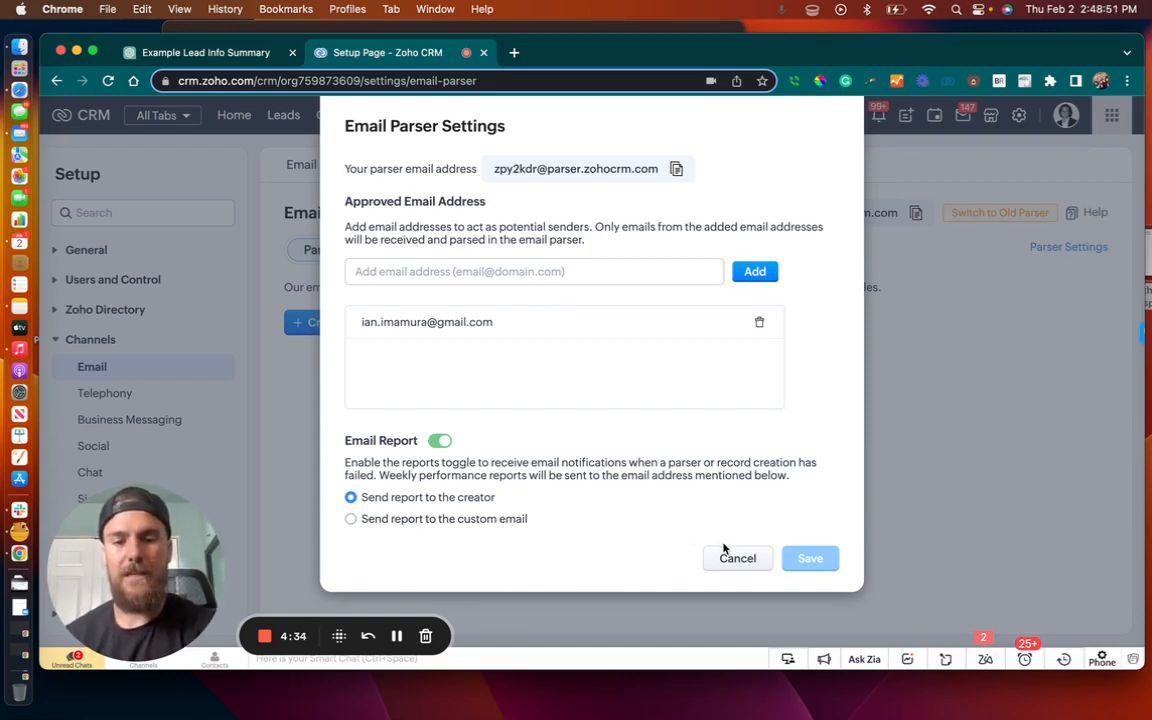
click(757, 562)
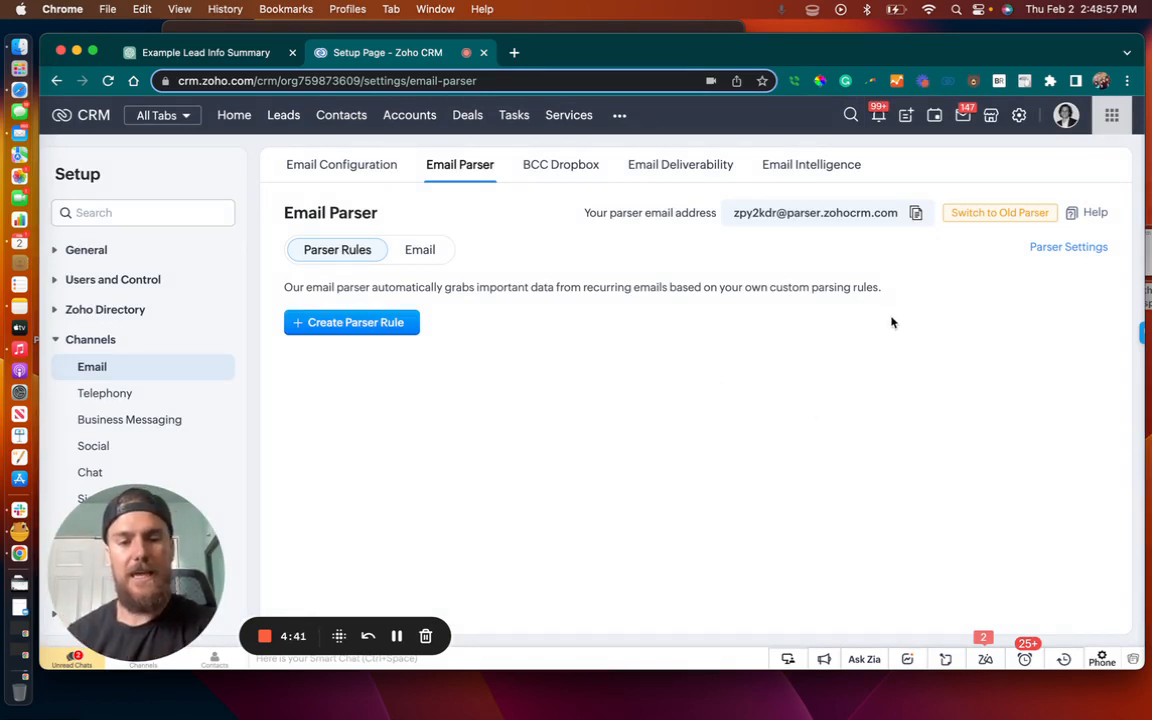
Copy the parser email address, switch to the blank draft in Mail, and enter it as recipient with the subject "Test Parser"
click(915, 214)
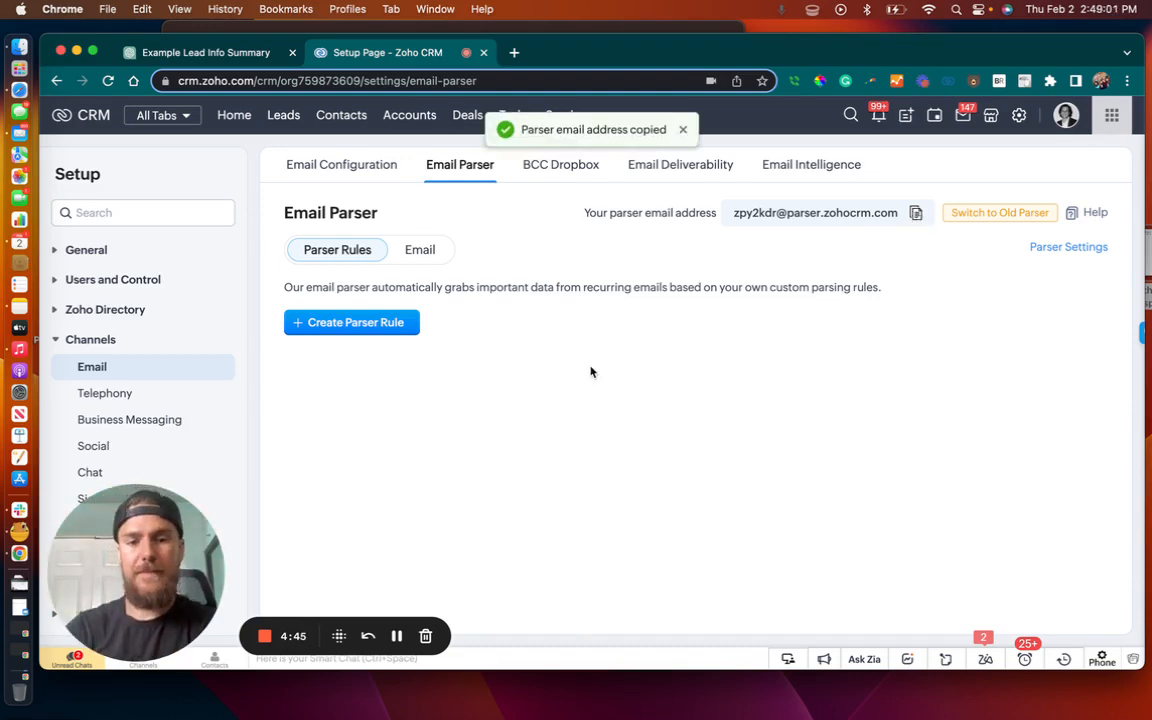
key(ctrl+Up)
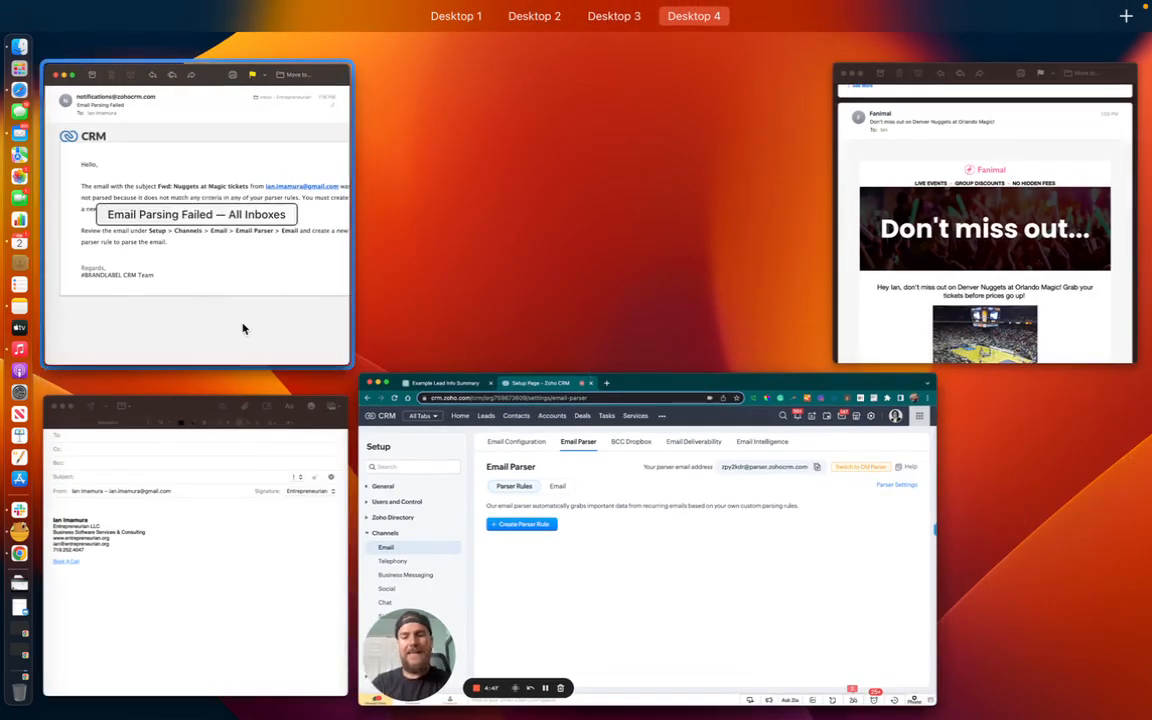
click(221, 489)
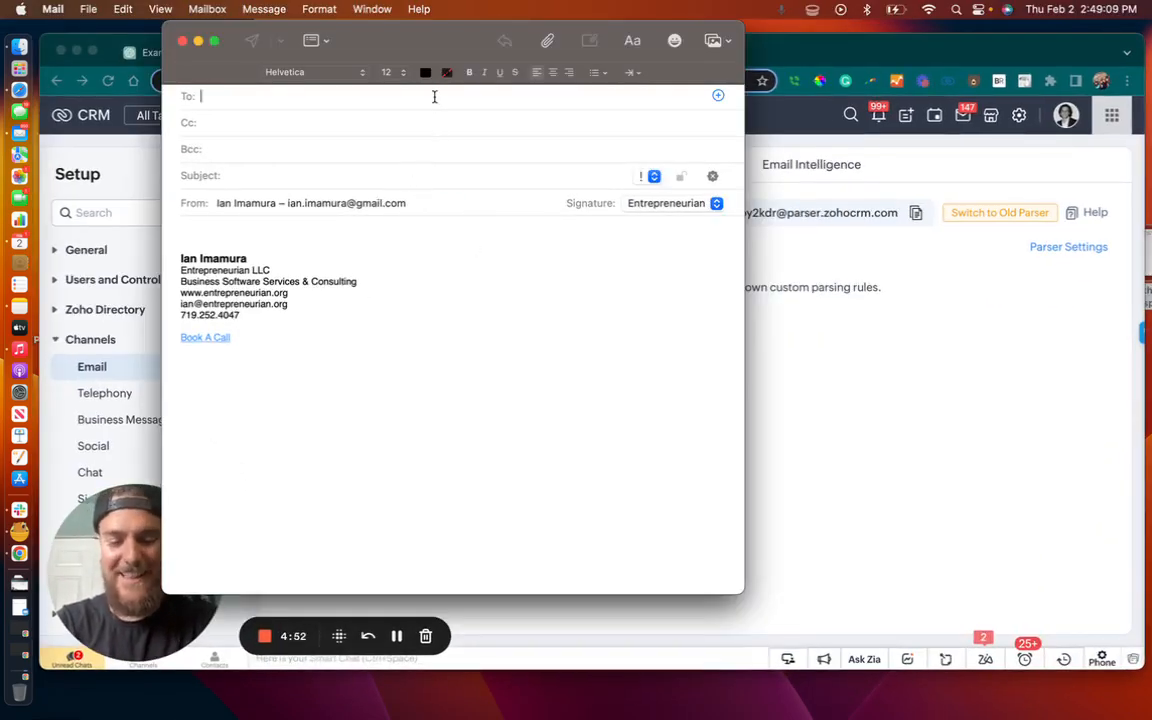
key(super+v)
click(299, 176)
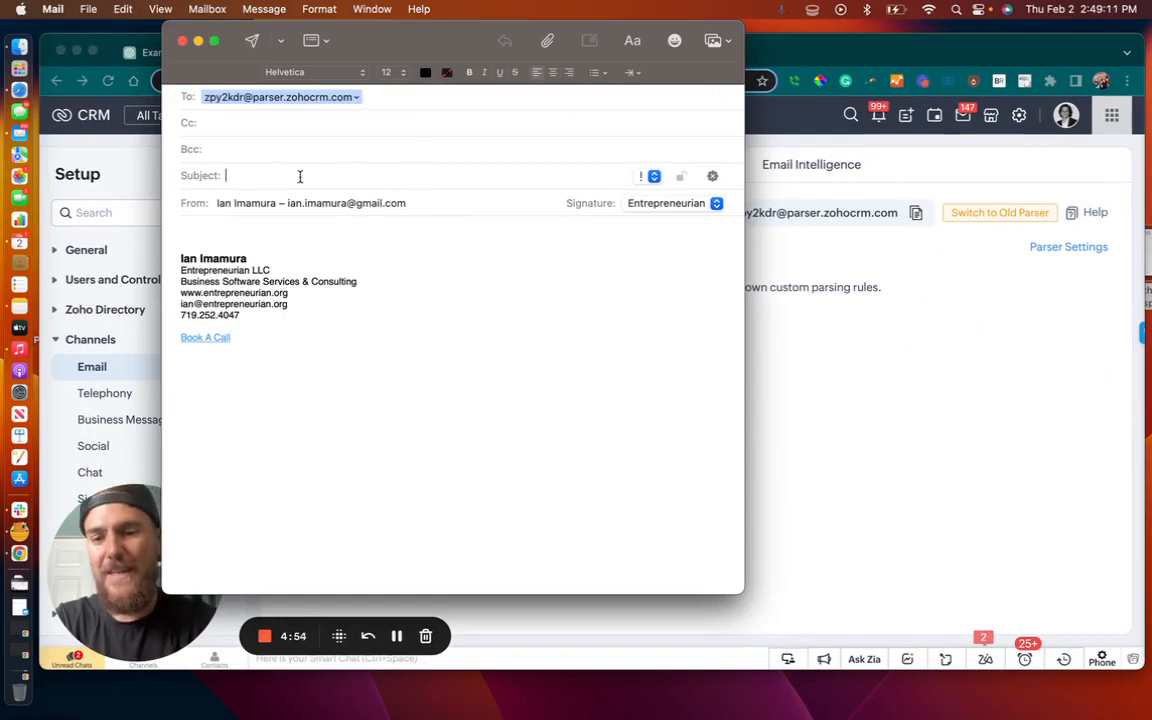
text(Test Par)
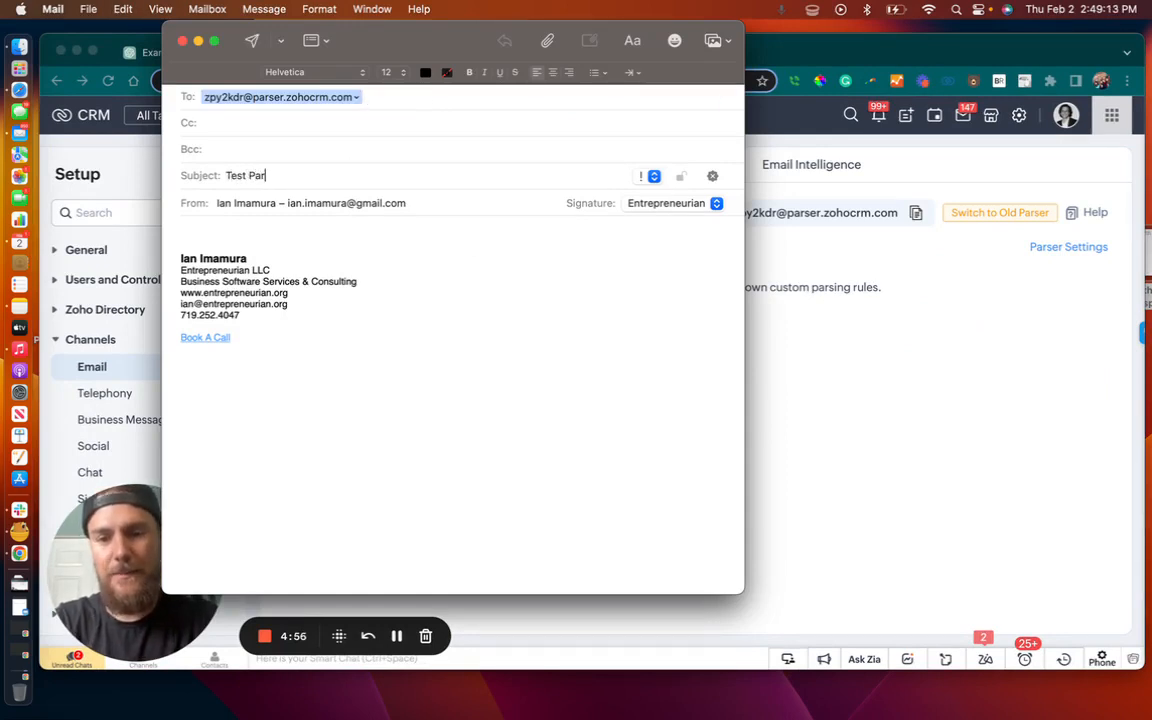
text(ser)
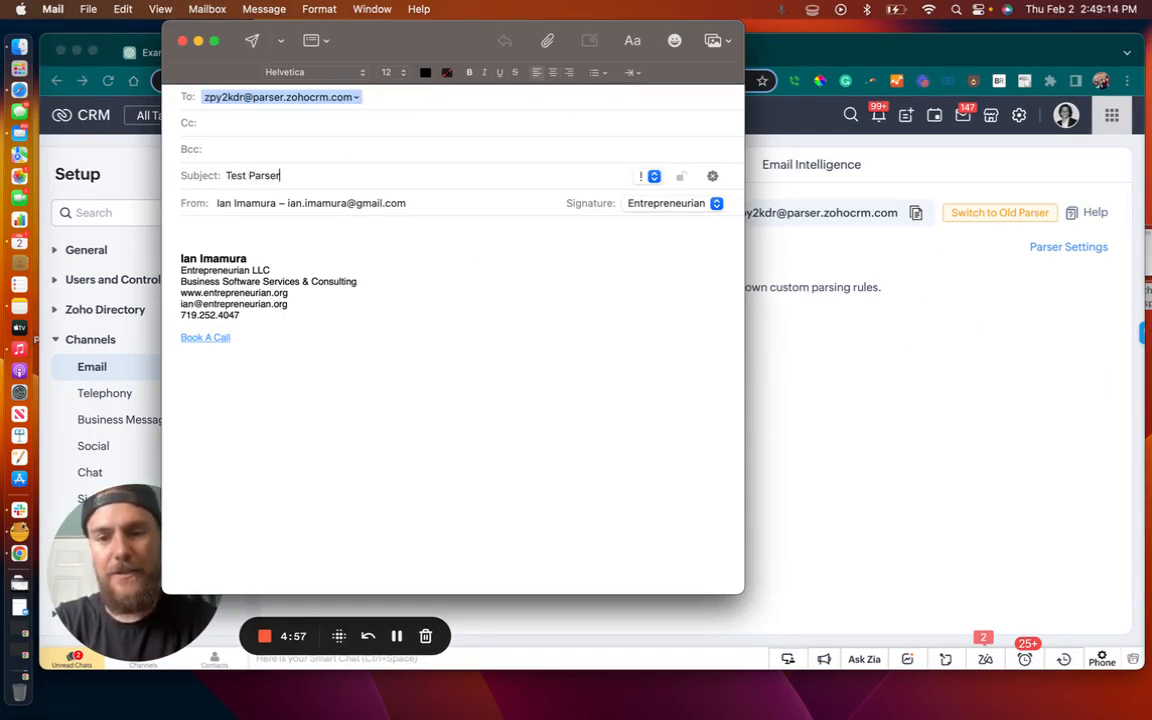
Add "First:" and "Last:" lines with the lead's first and last name above the signature, separated by a blank line
click(237, 225)
text(Fi)
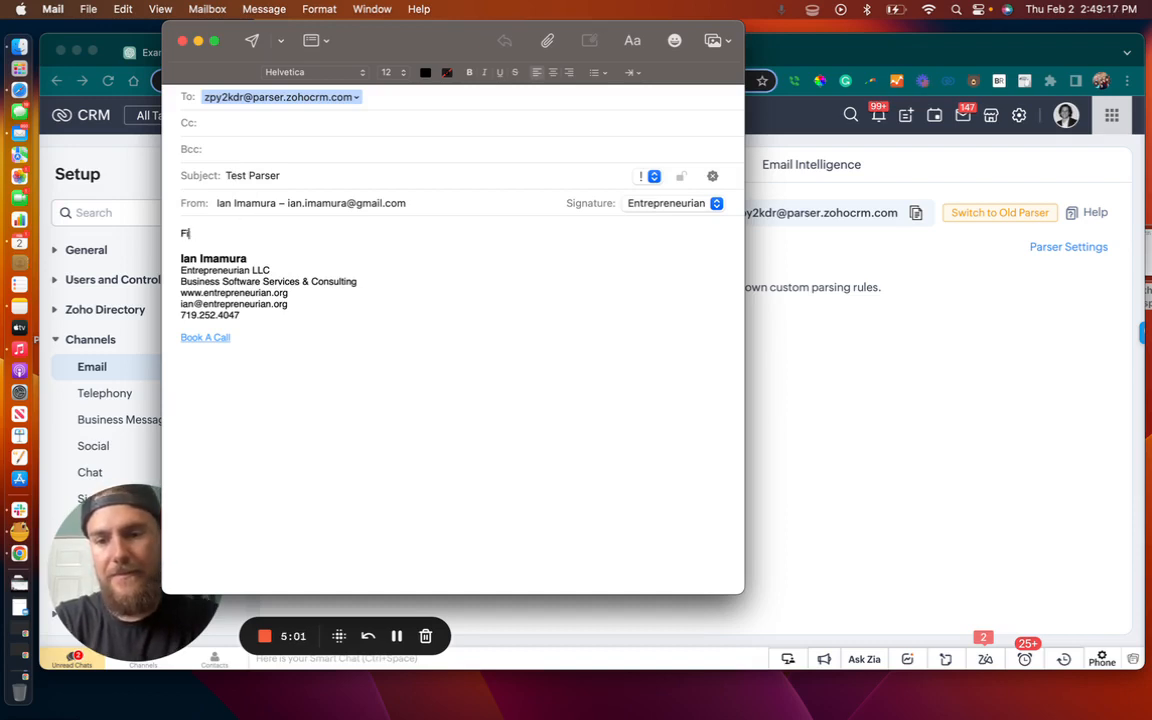
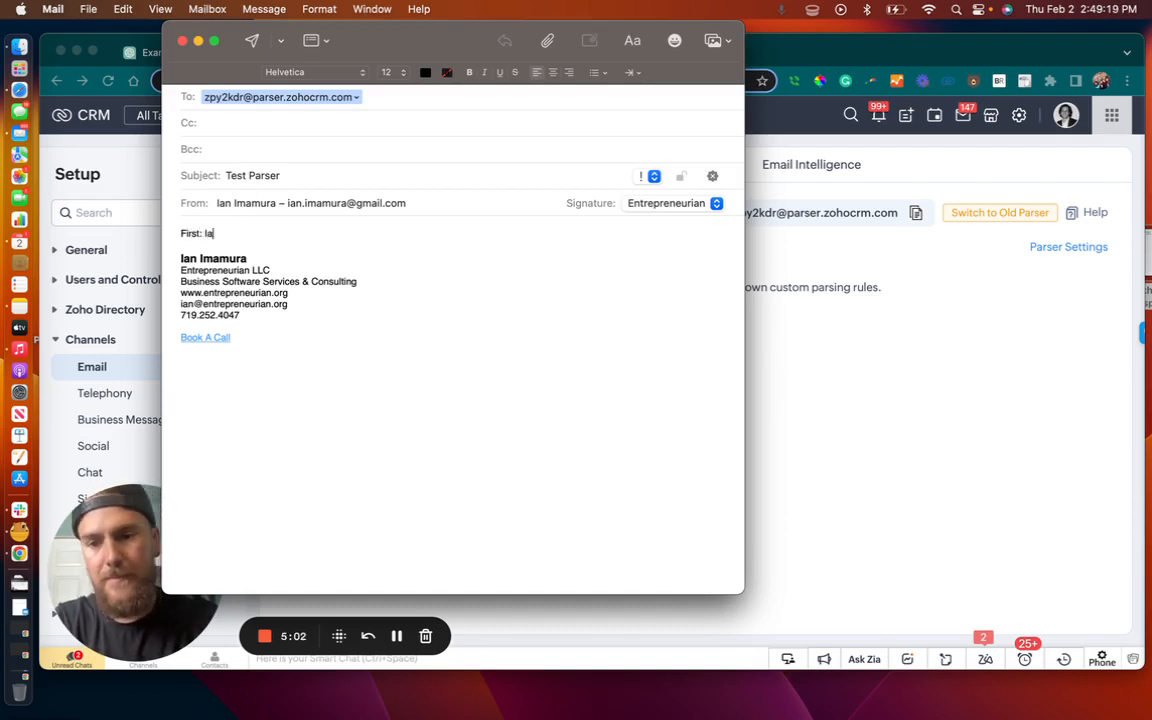
key(Return)
key(Return)
text(Last)
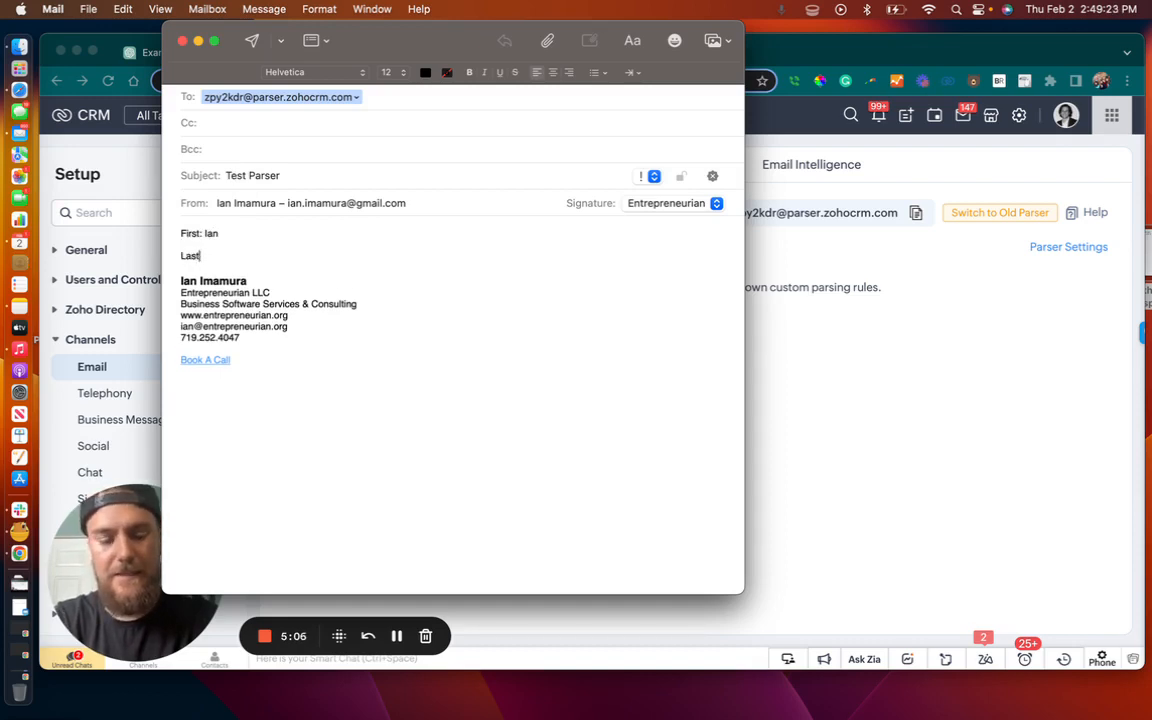
key(Return)
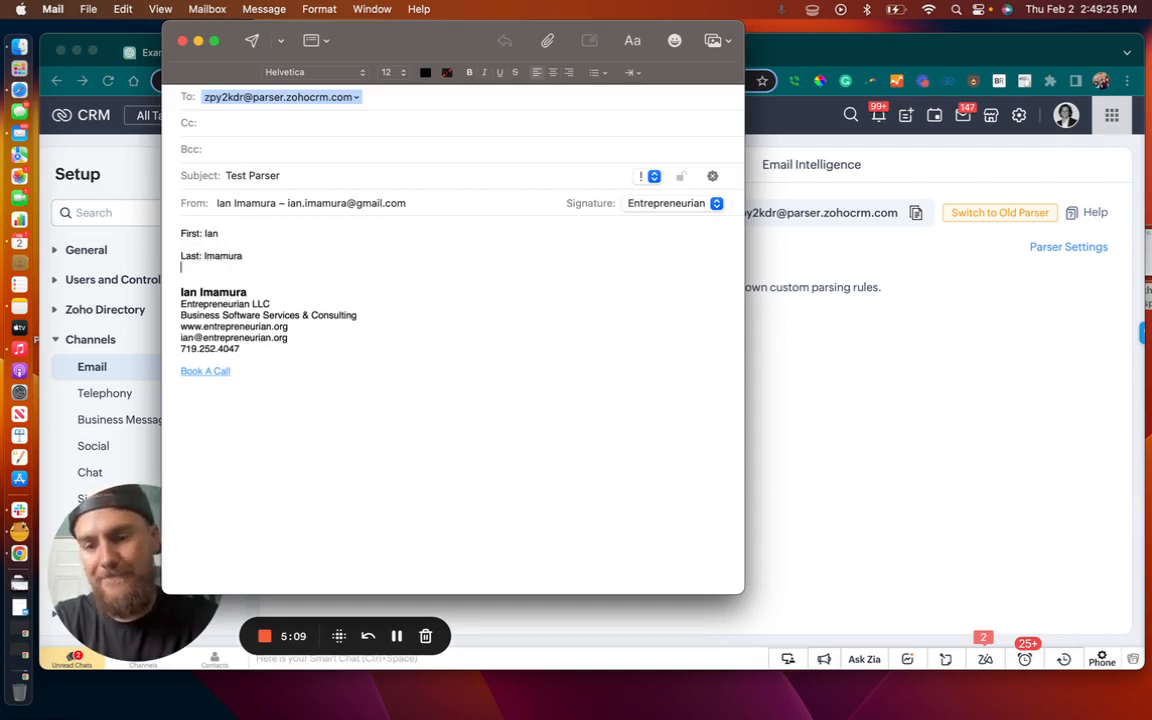
Add an "Email:" line with the lead's email address below the last name, separated by a blank line
key(Return)
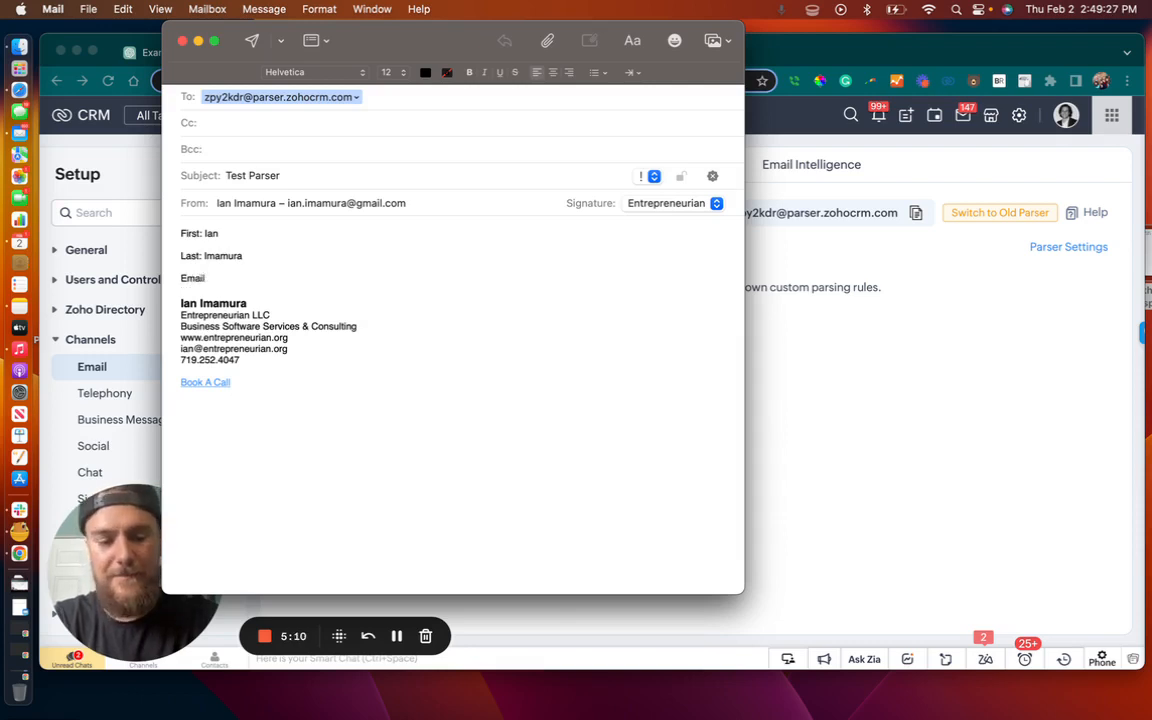
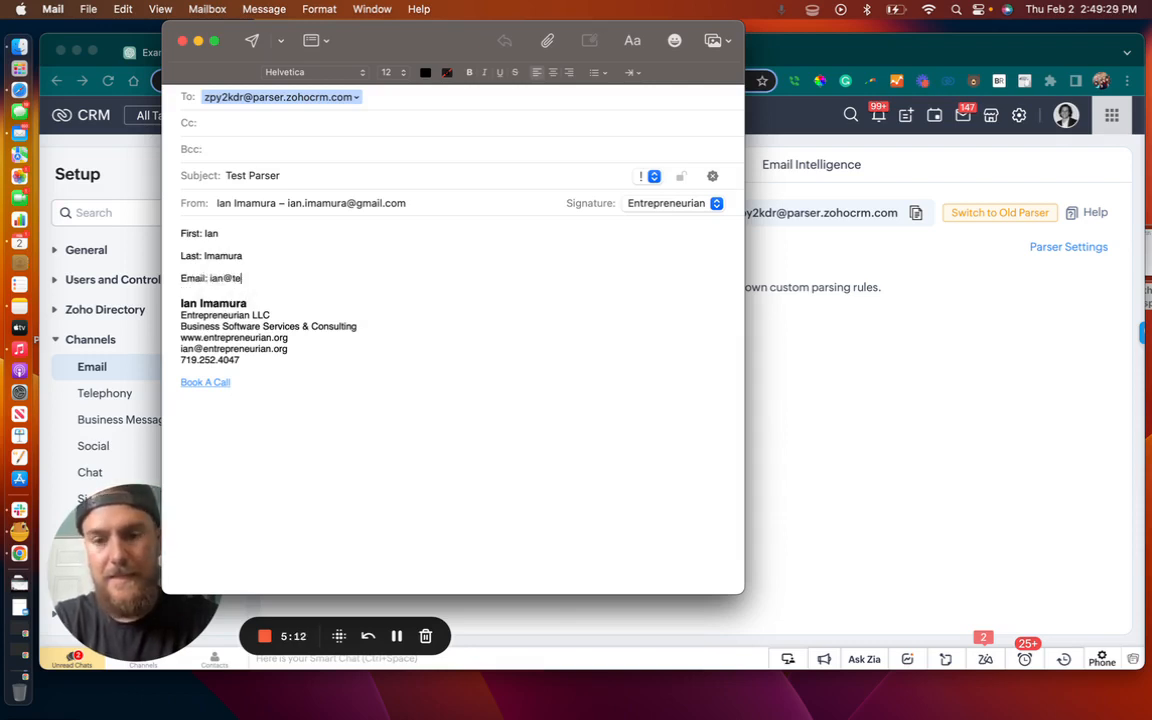
key(Return)
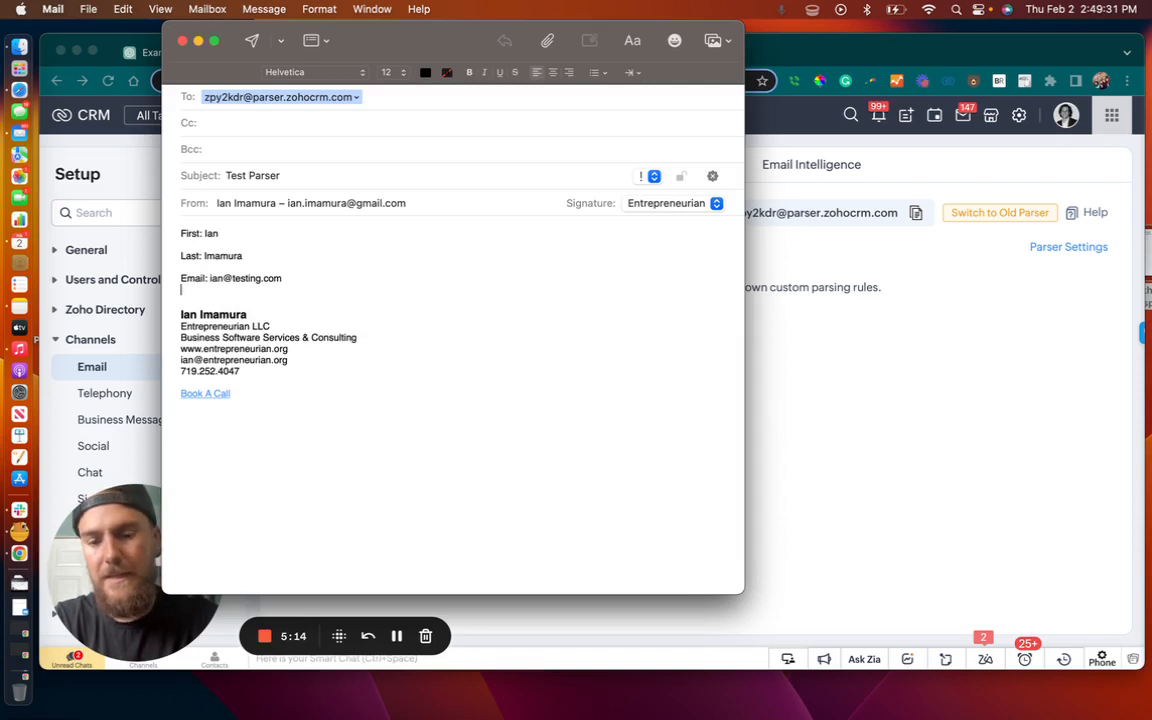
Add a "Phone:" line with the lead's phone number below the email line and send the test email
key(Return)
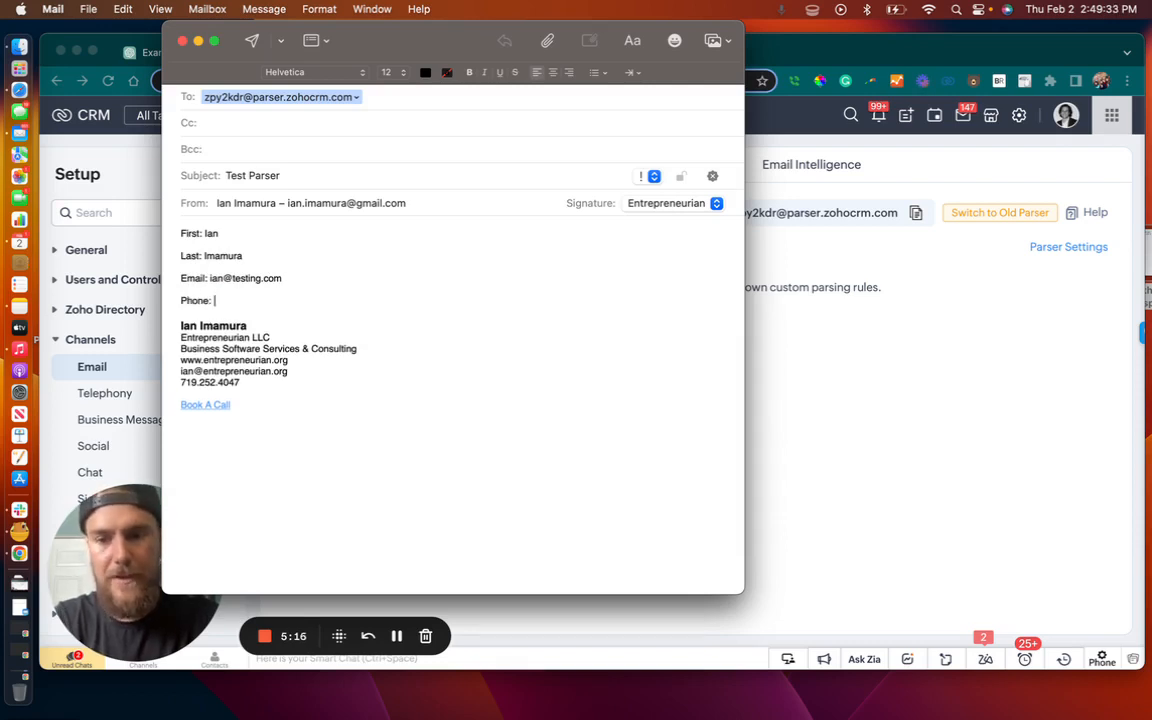
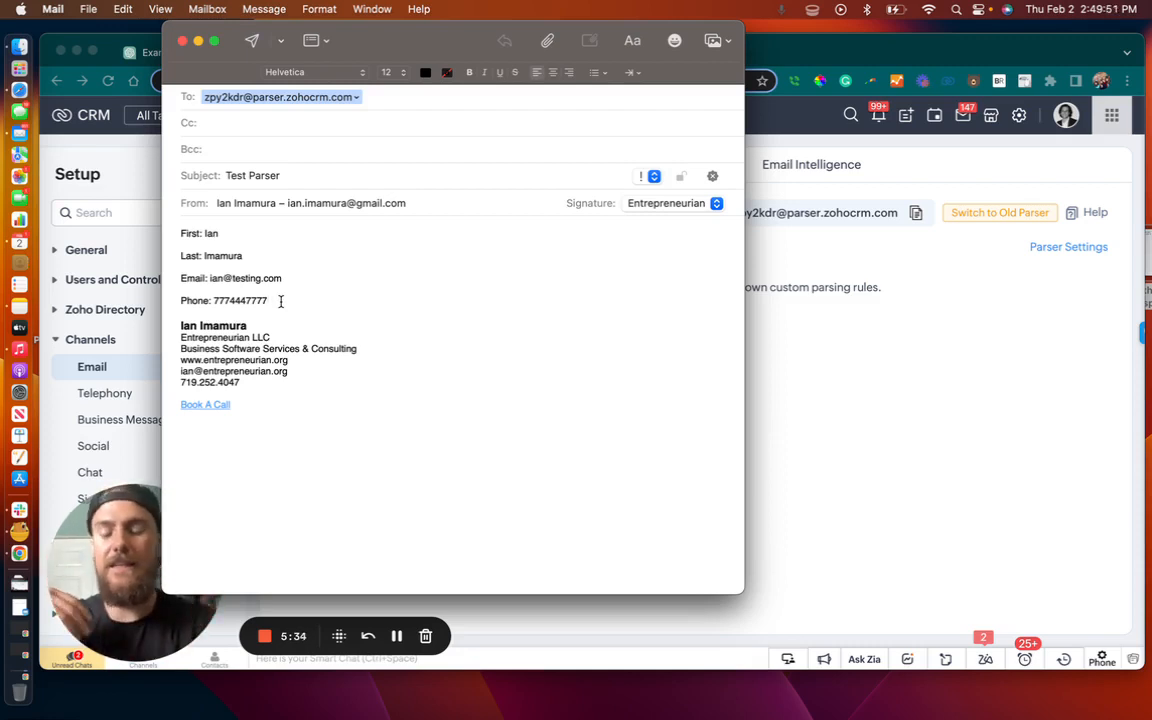
click(253, 44)
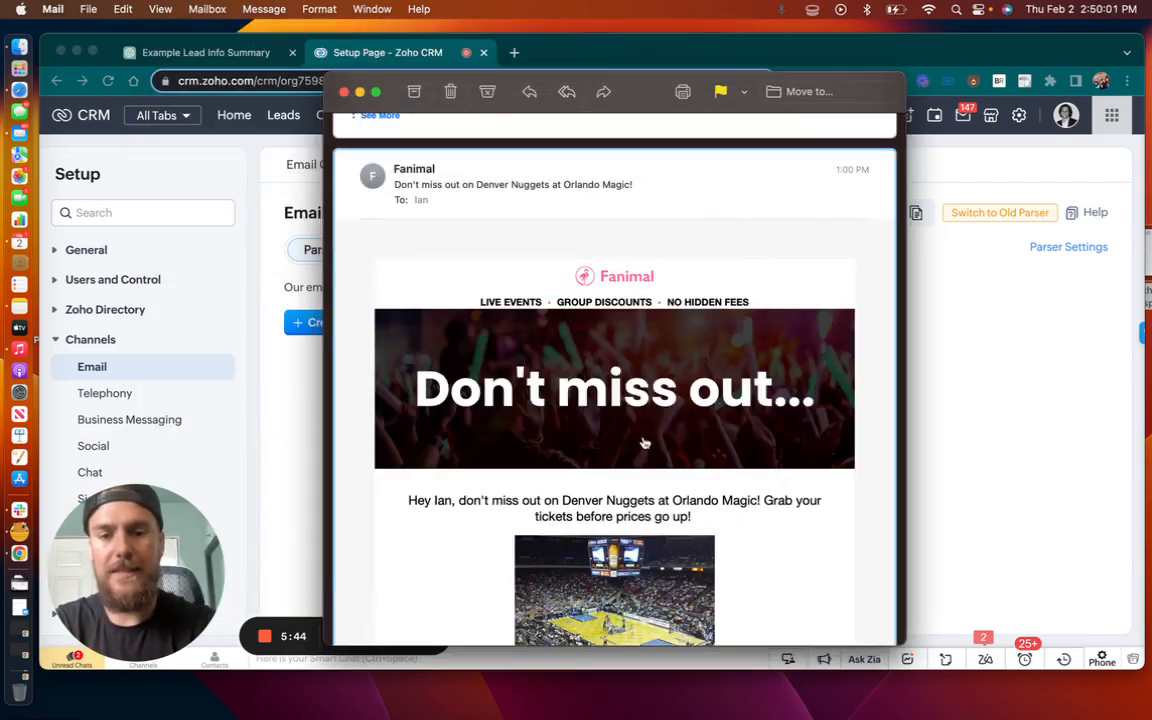
Examine the Fanimal ticket email for data to parse, highlighting the event name and the event date and time
scroll(728, 483, down, 1)
scroll(728, 483, up, 2)
scroll(728, 484, down, 1)
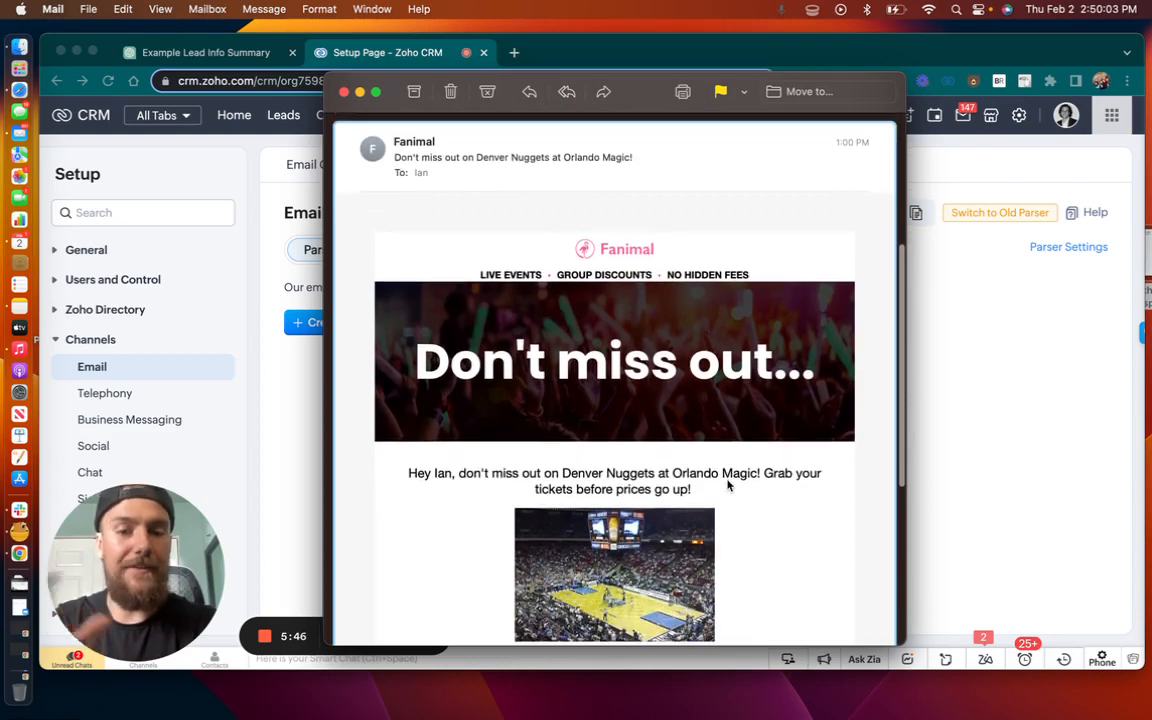
scroll(728, 484, down, 1)
scroll(728, 484, up, 1)
scroll(728, 483, down, 1)
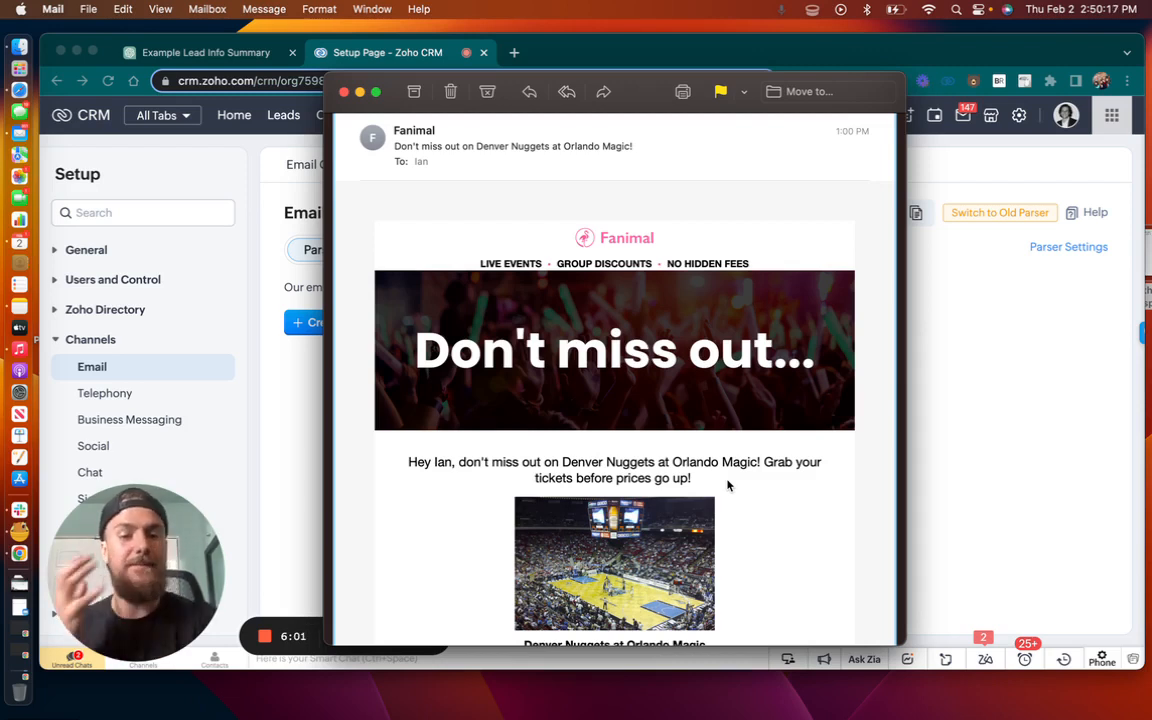
scroll(782, 506, down, 2)
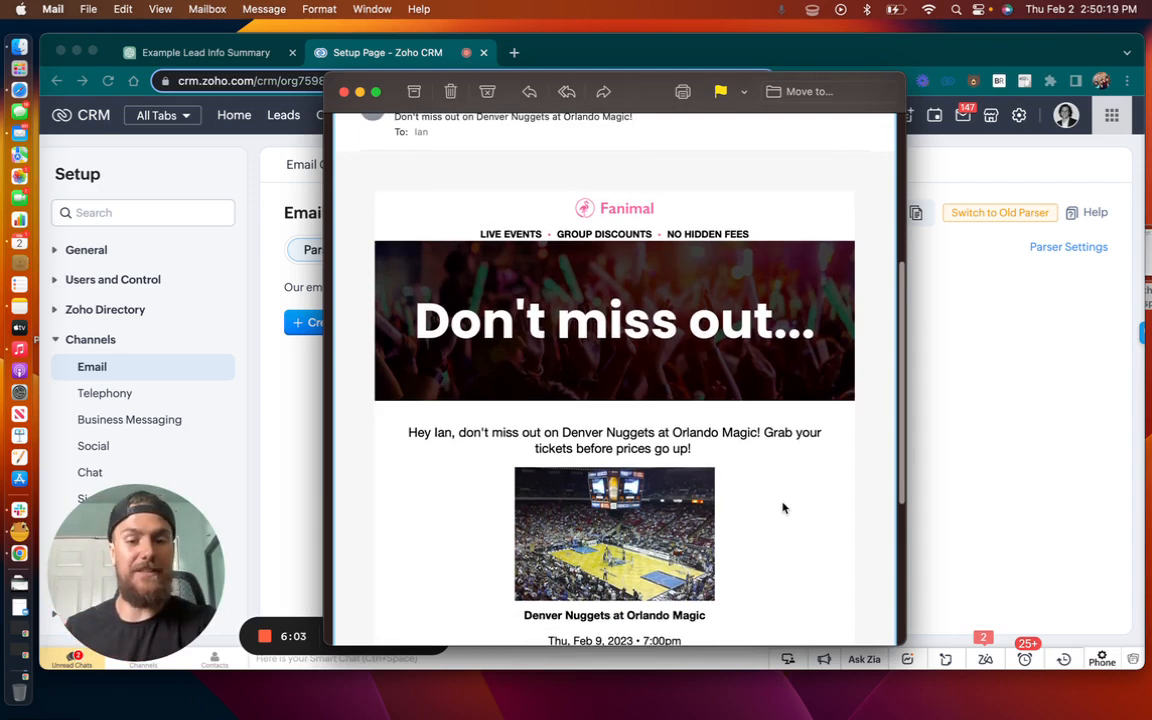
scroll(783, 508, down, 3)
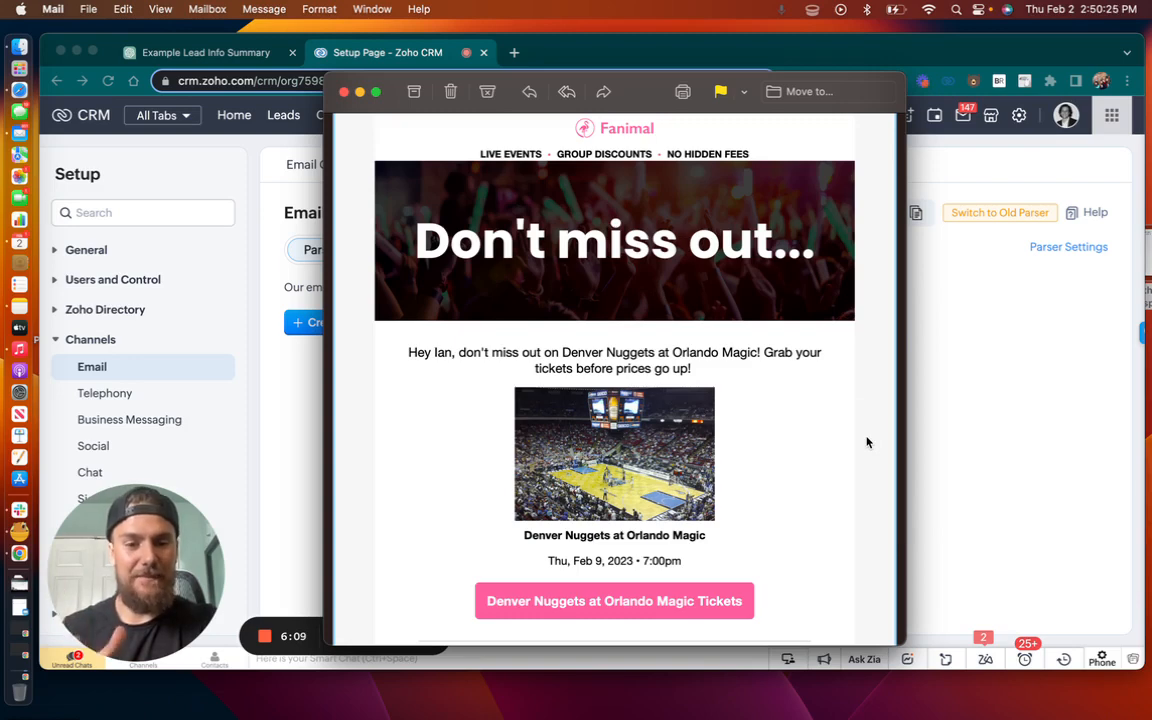
scroll(771, 465, down, 2)
scroll(771, 465, up, 5)
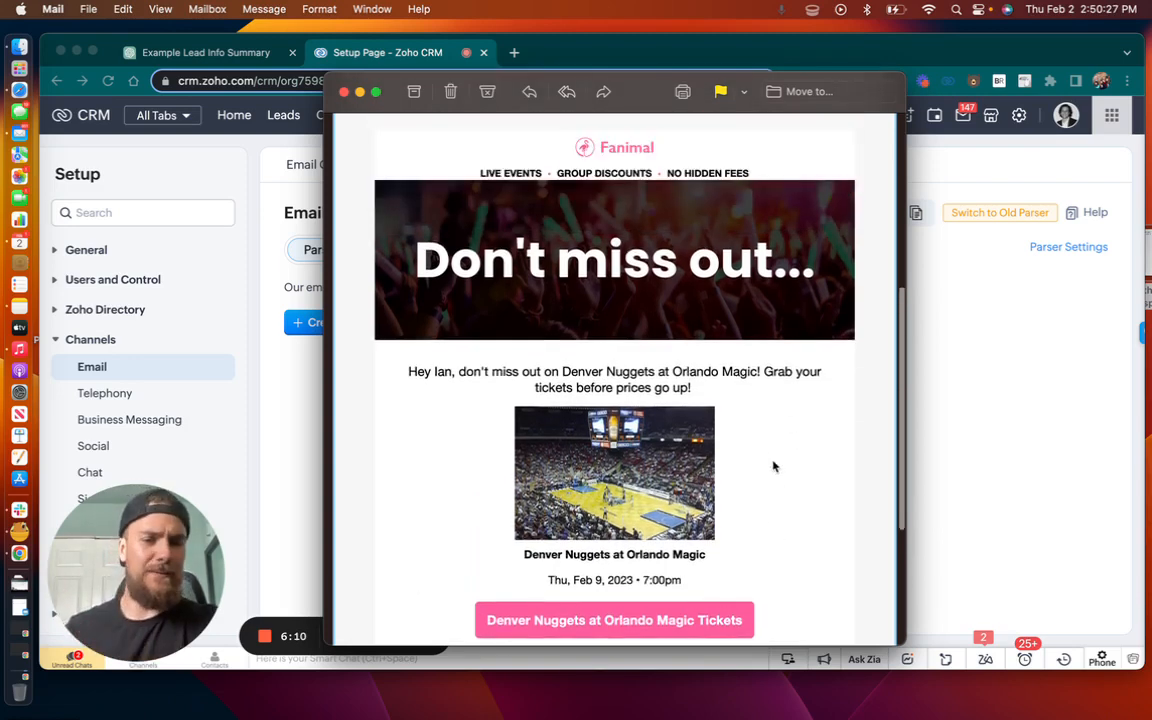
scroll(773, 465, down, 5)
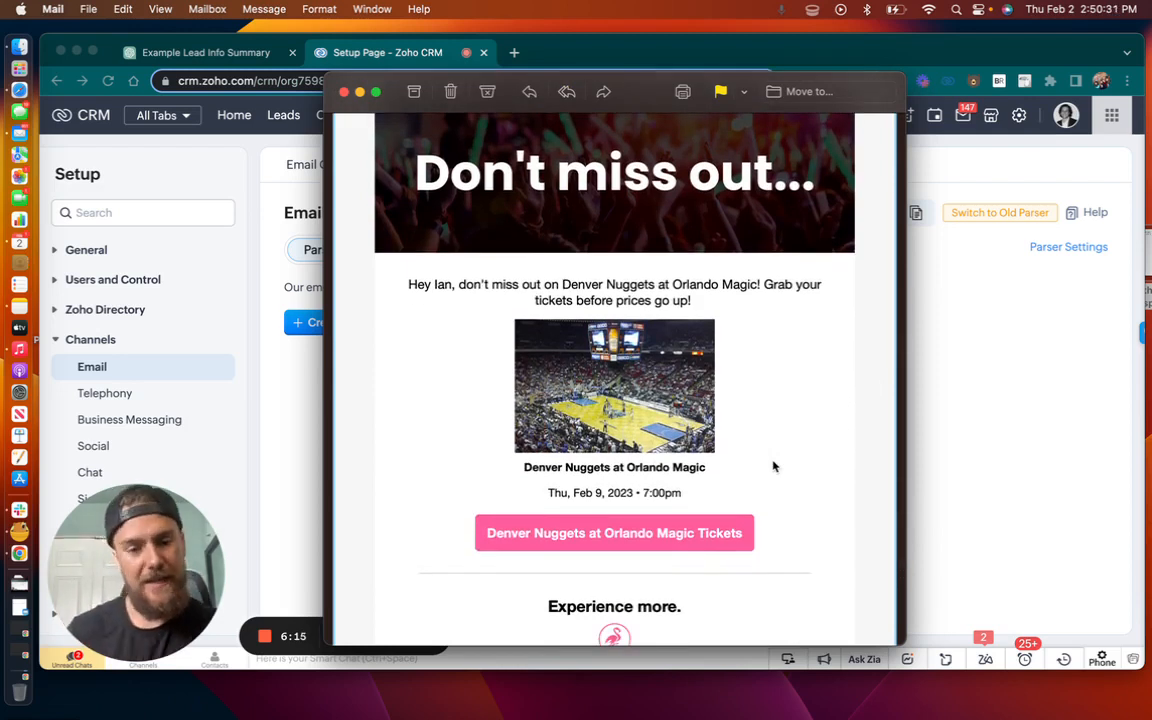
drag(707, 467, 524, 467)
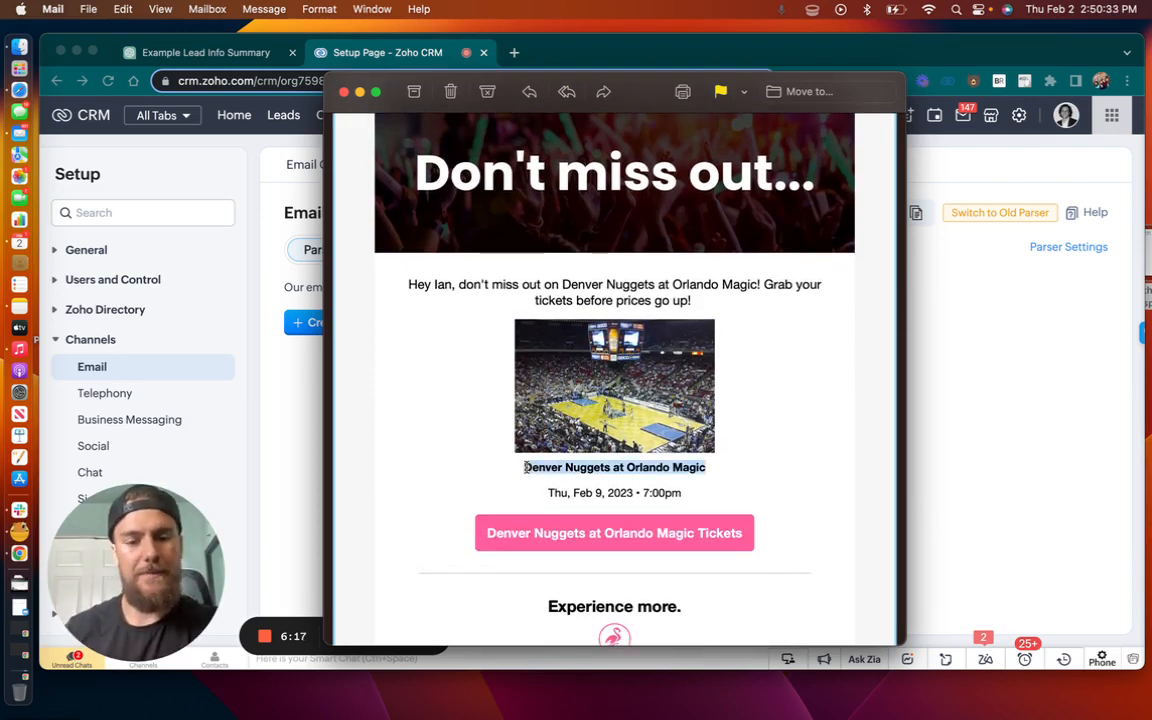
drag(690, 494, 538, 493)
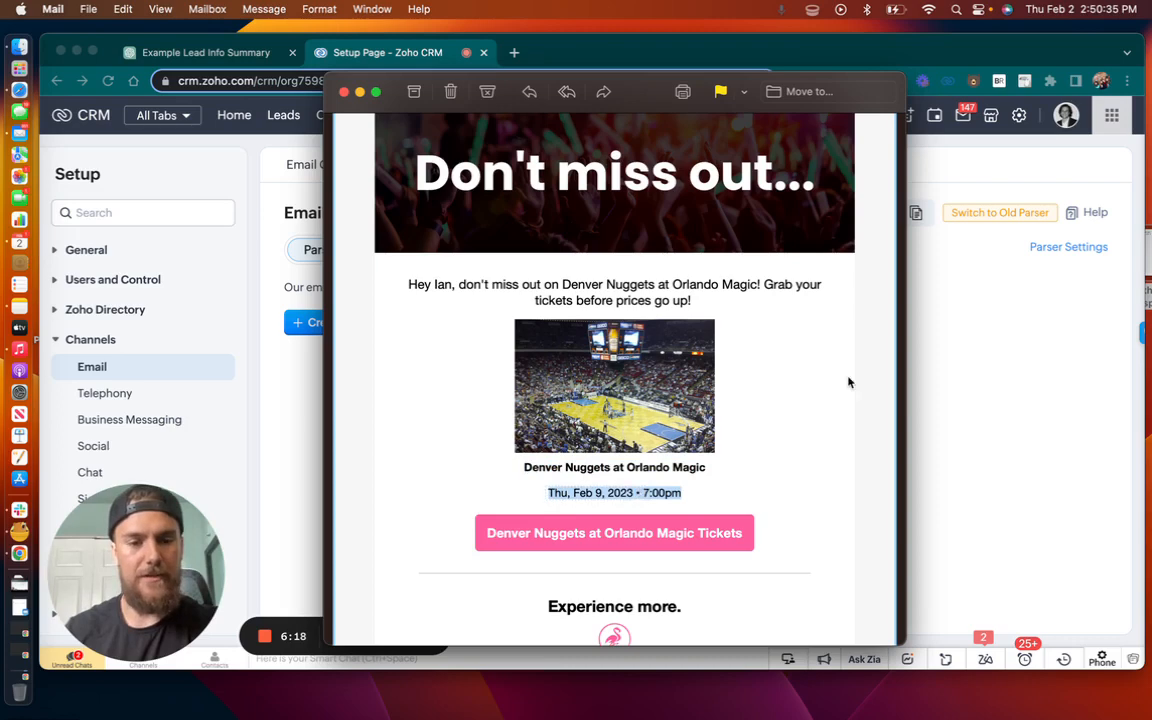
scroll(848, 382, up, 10)
scroll(640, 293, down, 4)
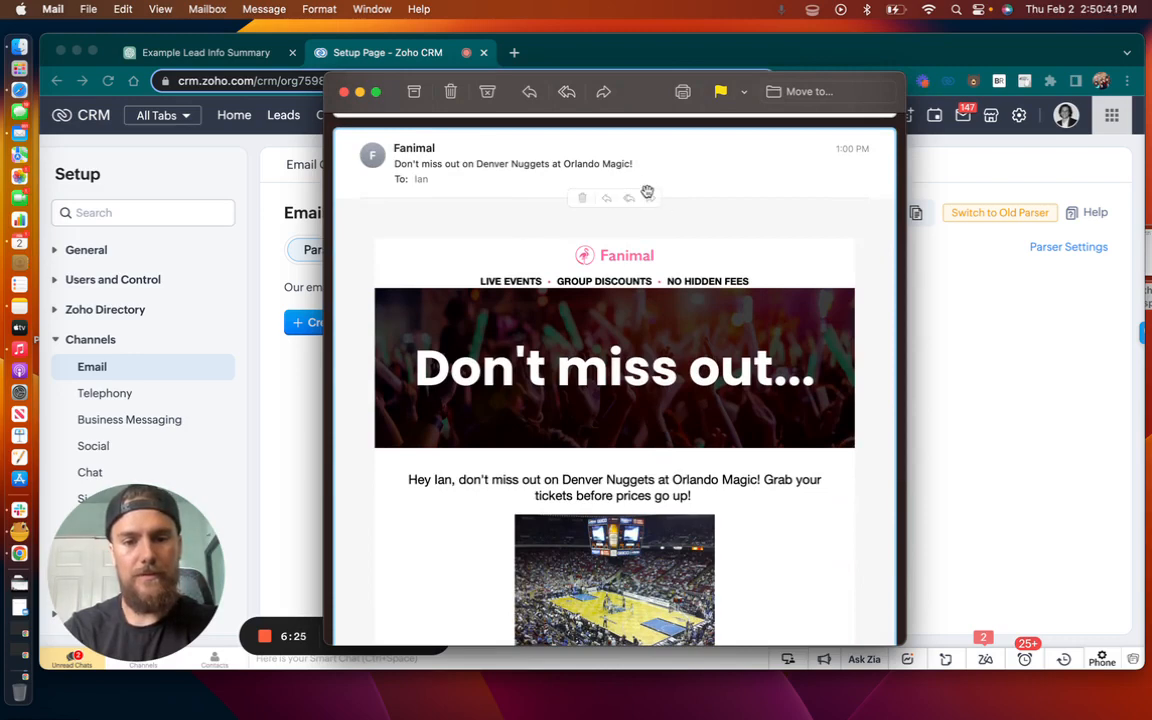
Forward the Fanimal email, removing the signature and the forwarded-message header above its content
click(651, 197)
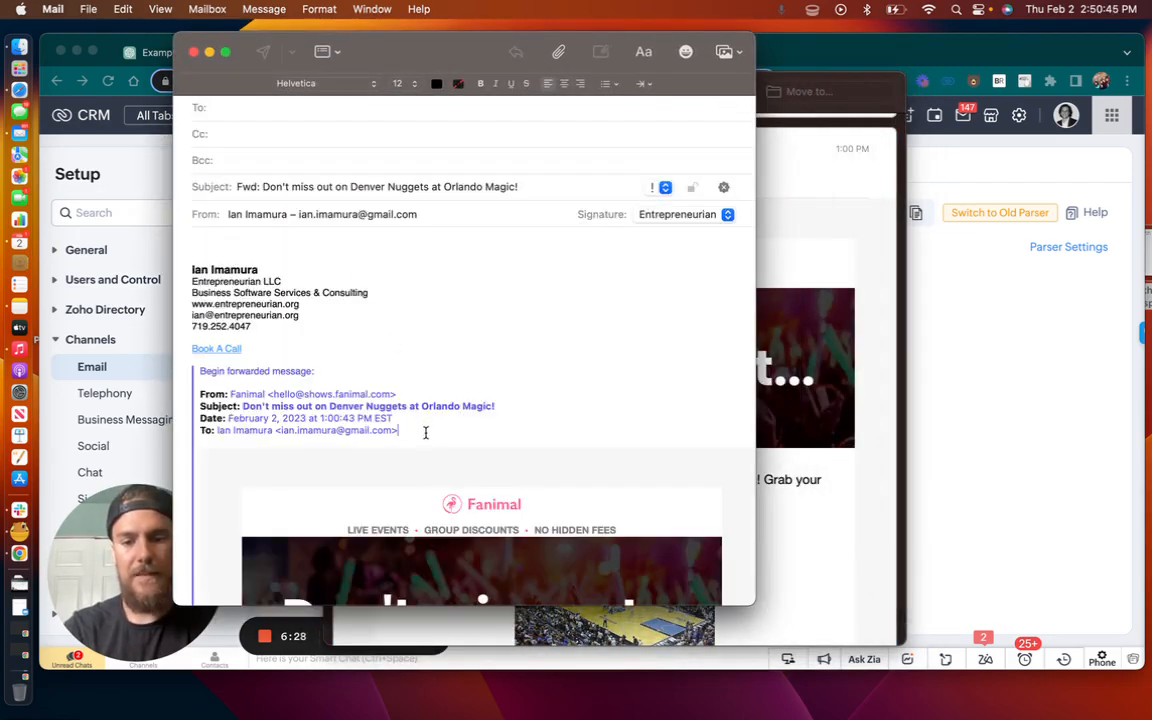
drag(428, 430, 178, 268)
key(BackSpace)
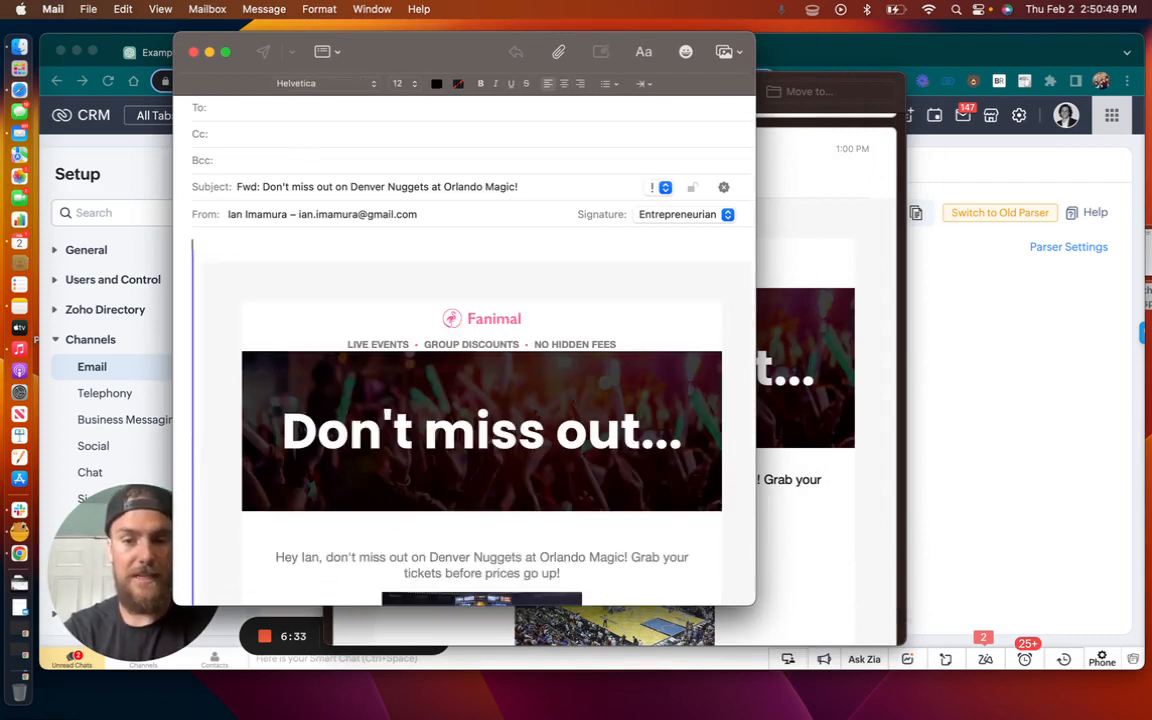
key(Down)
key(BackSpace)
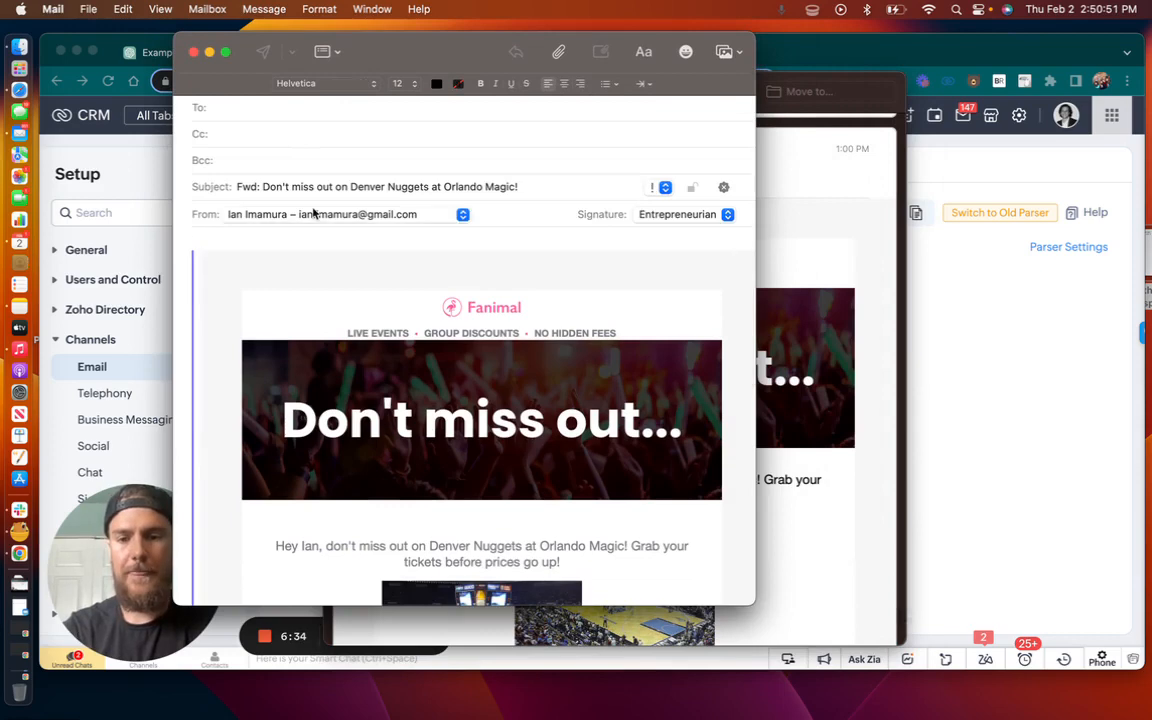
Address the forwarded Fanimal email to the copied parser email address and send it
click(281, 110)
key(super+v)
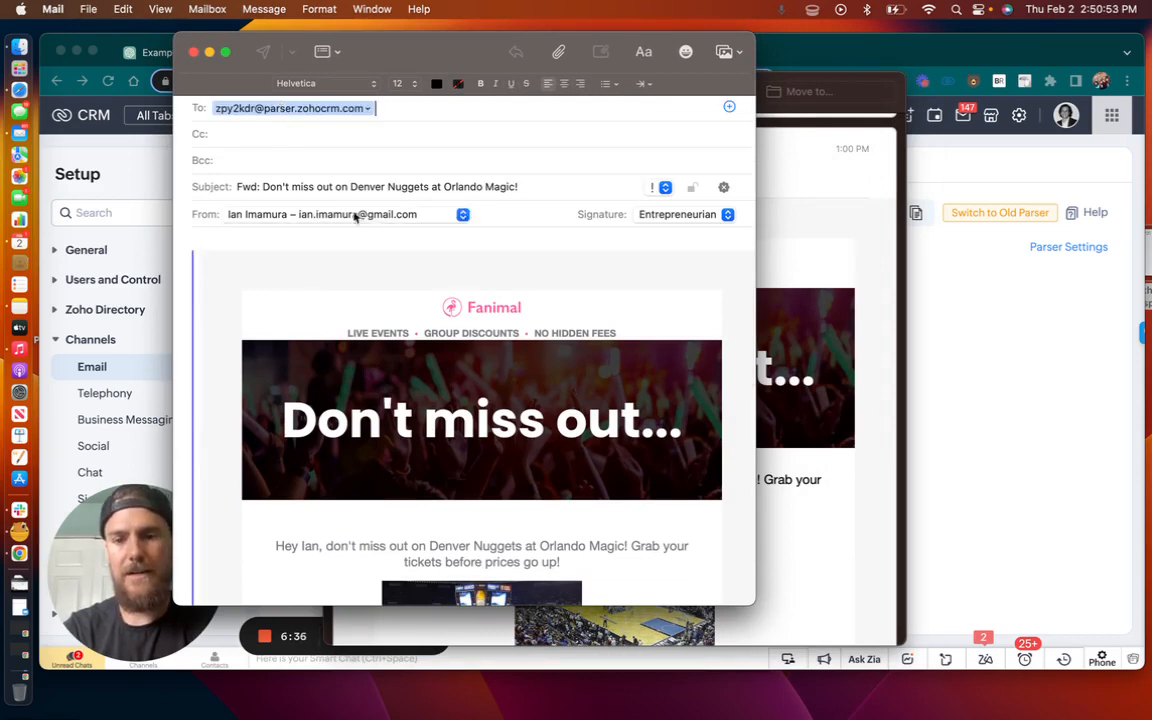
click(265, 55)
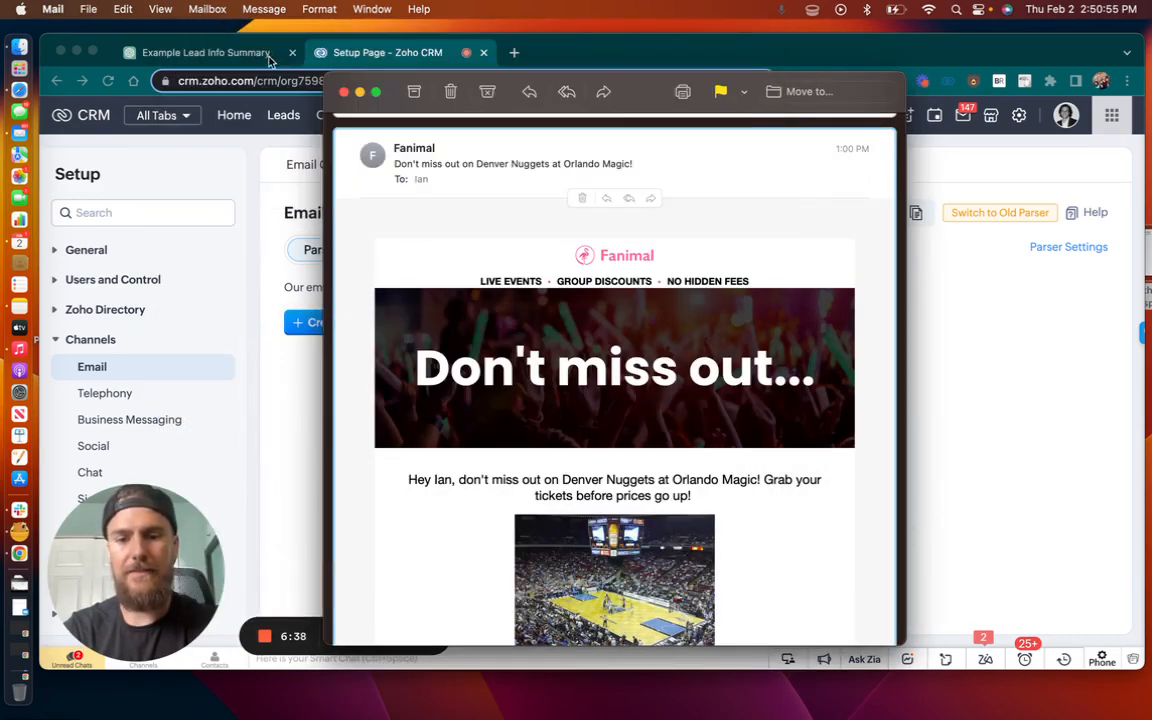
Close the Fanimal message, enlarge the "Email Parsing Failed" notification to read it, and close it
click(344, 92)
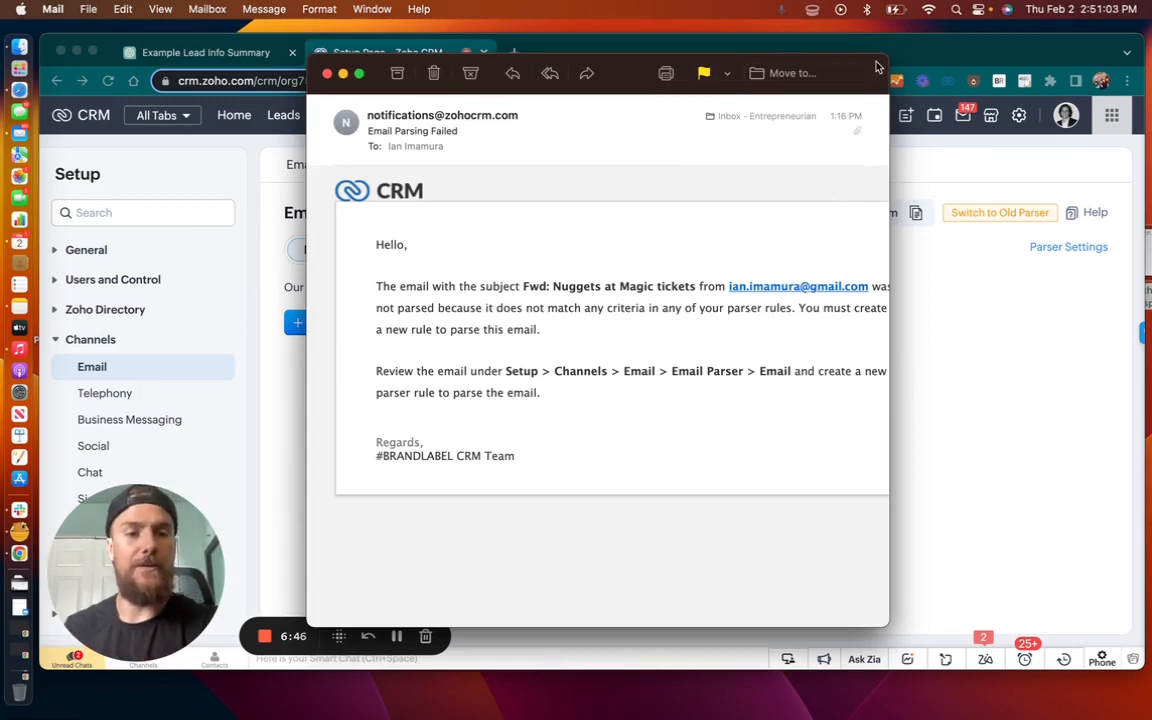
drag(887, 56, 1008, 106)
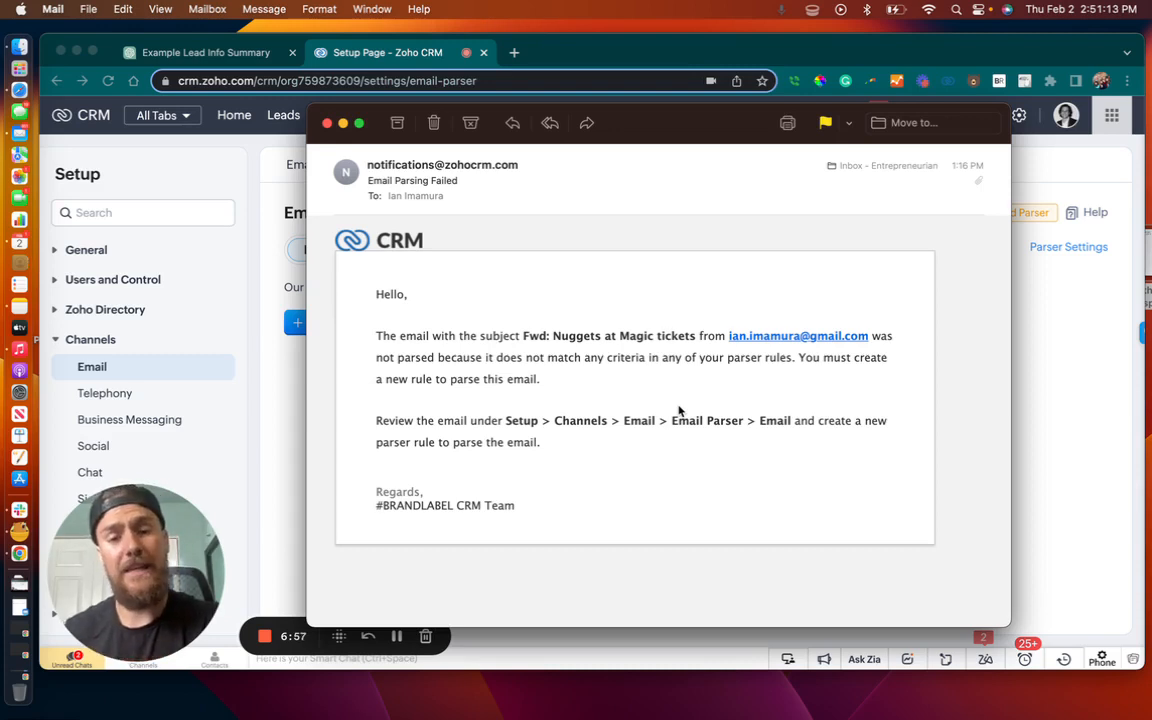
click(326, 123)
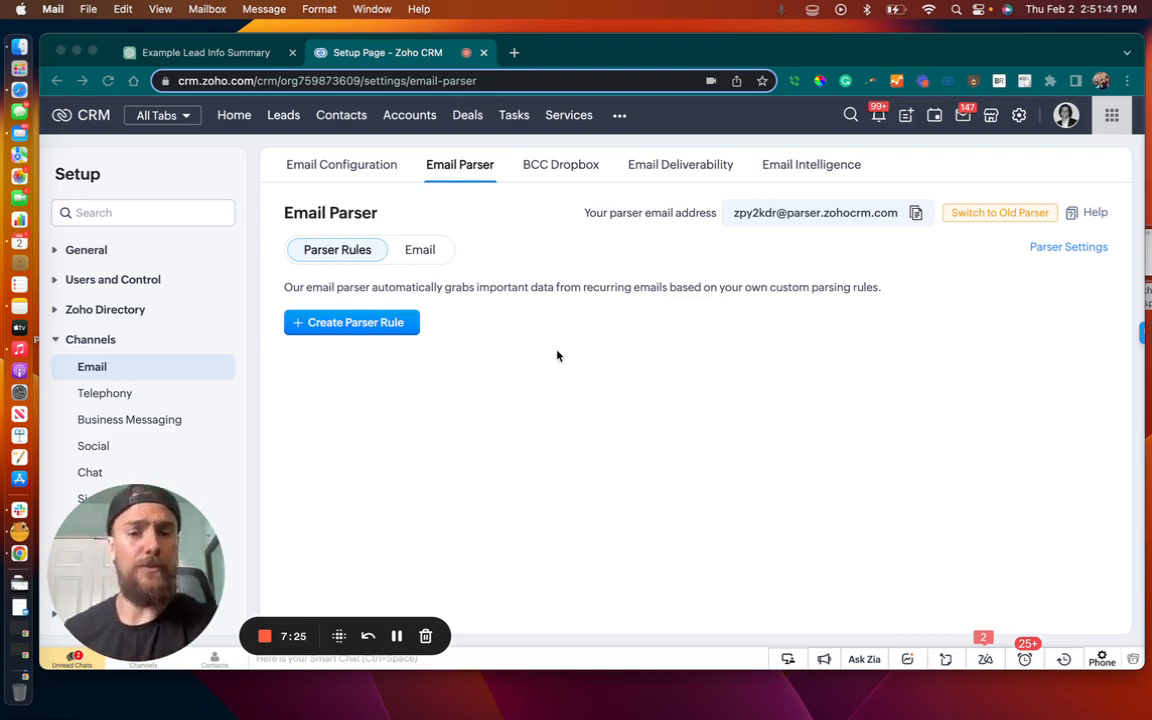
Check the emails received by the parser and start a new parser rule from the "Test Parser" email
click(425, 251)
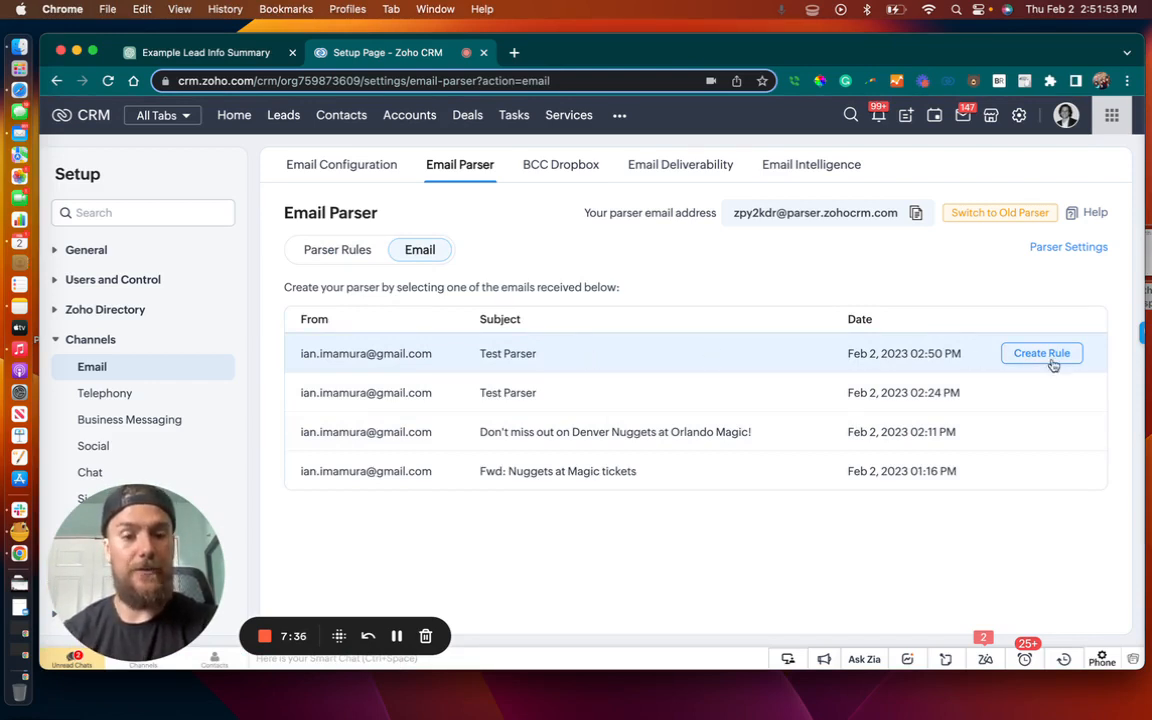
click(338, 252)
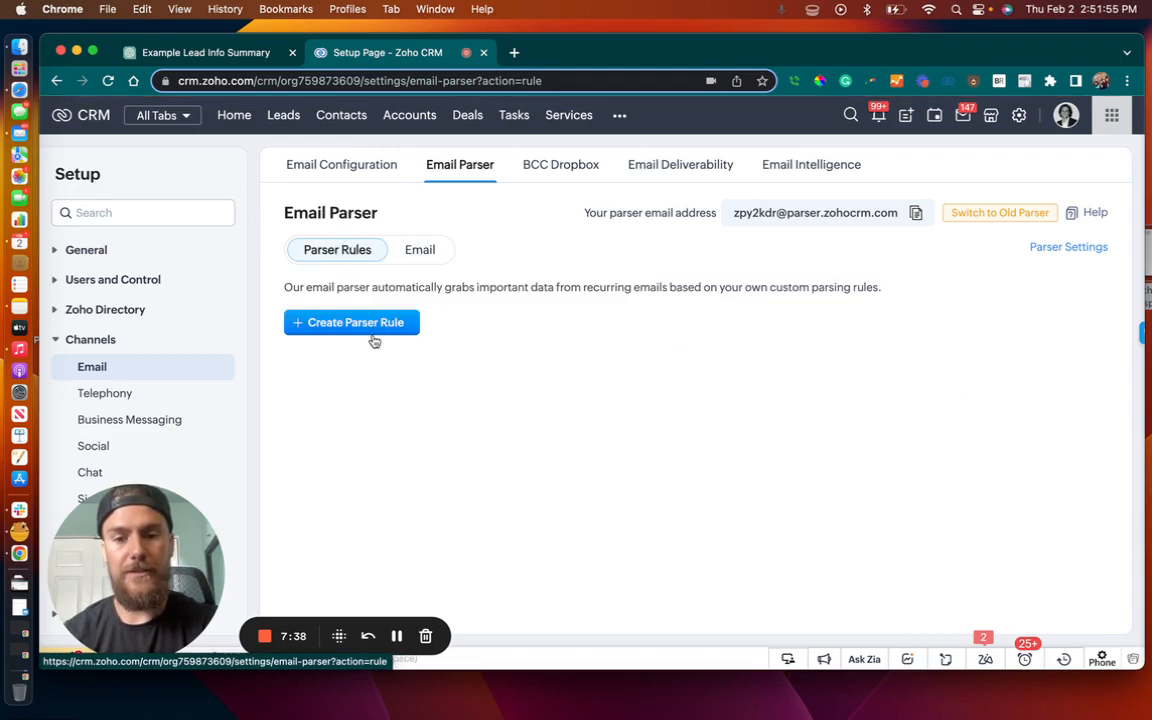
click(380, 333)
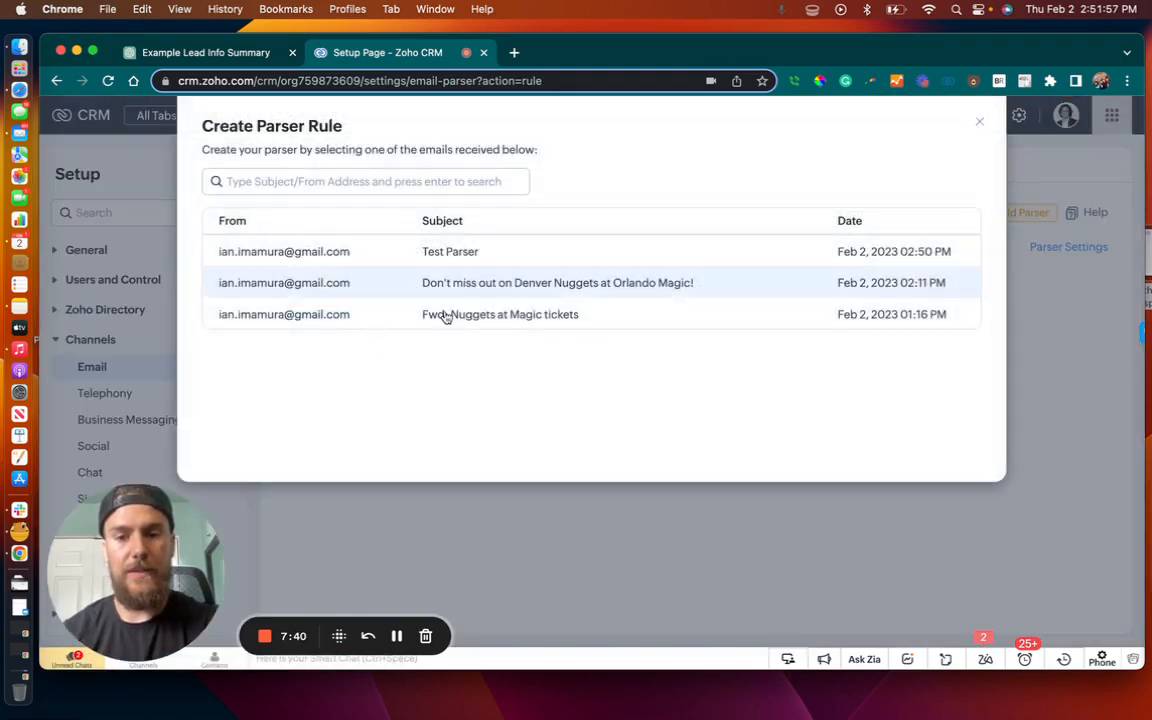
click(362, 254)
Name the parser rule "Test Rule" and specify the Leads module with the Standard layout
click(471, 237)
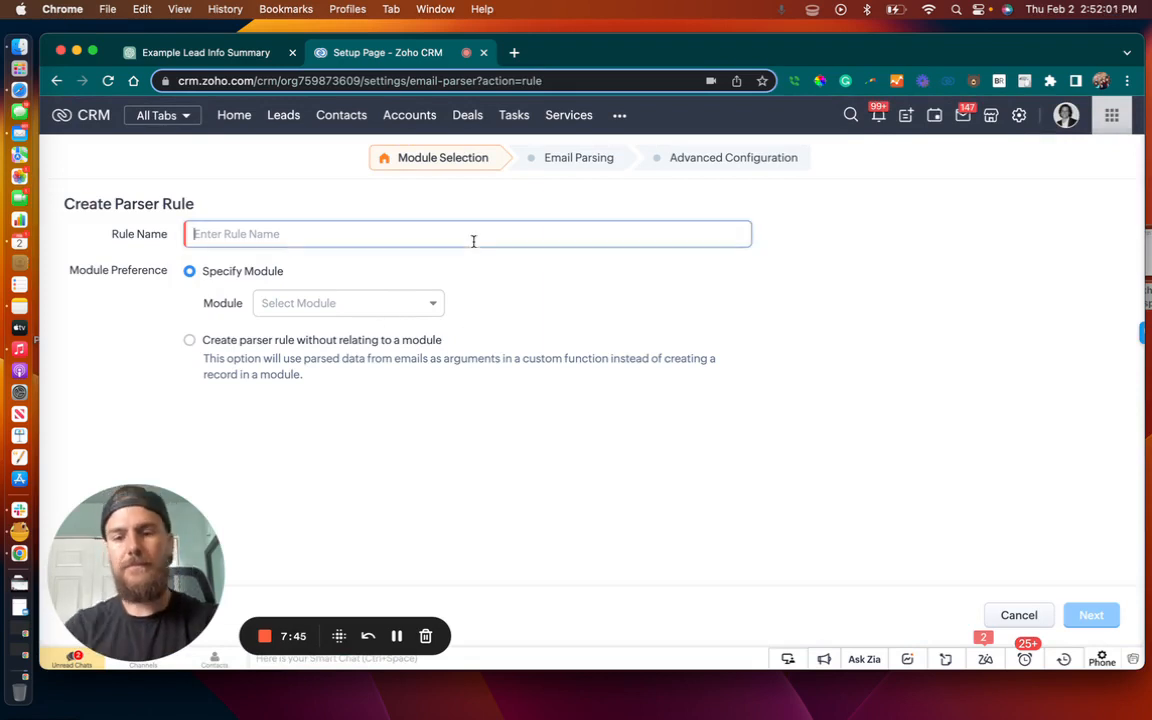
text(Test)
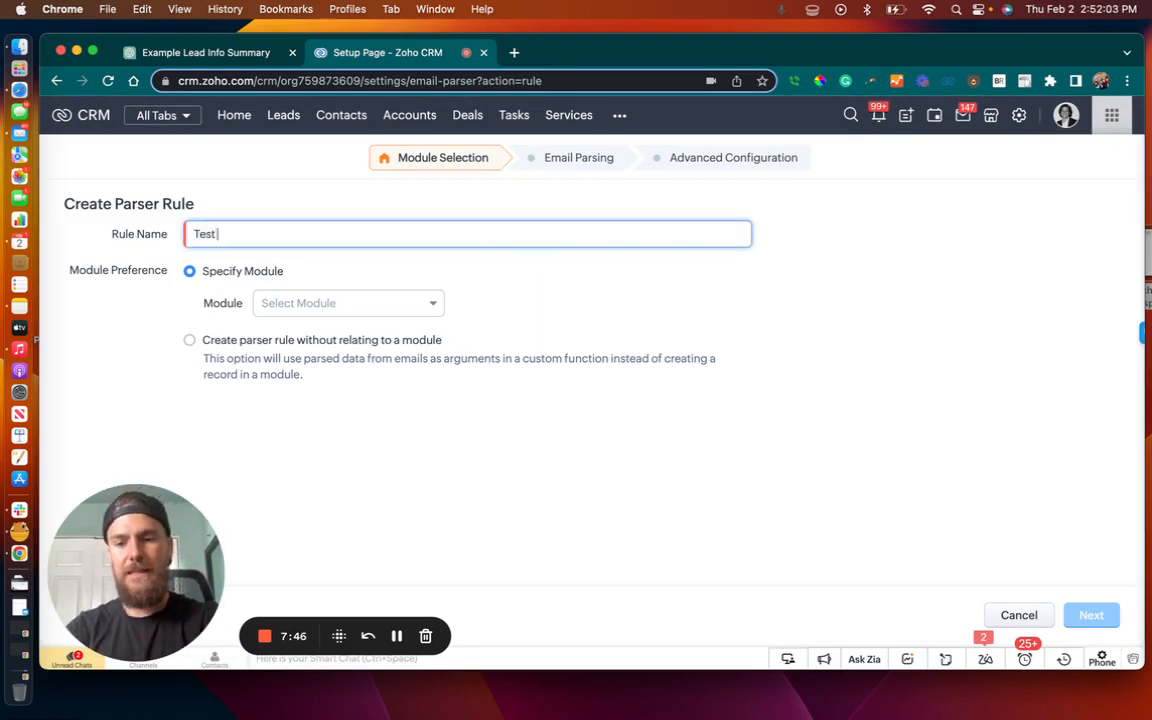
text(i RUlule)
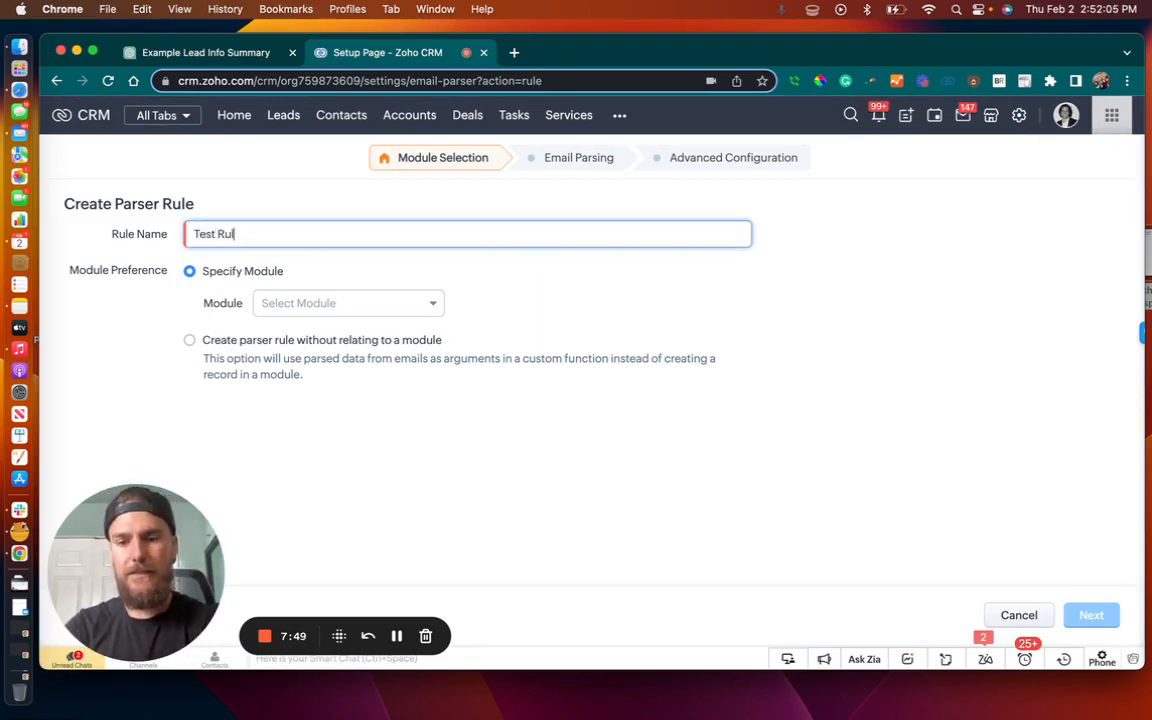
click(379, 305)
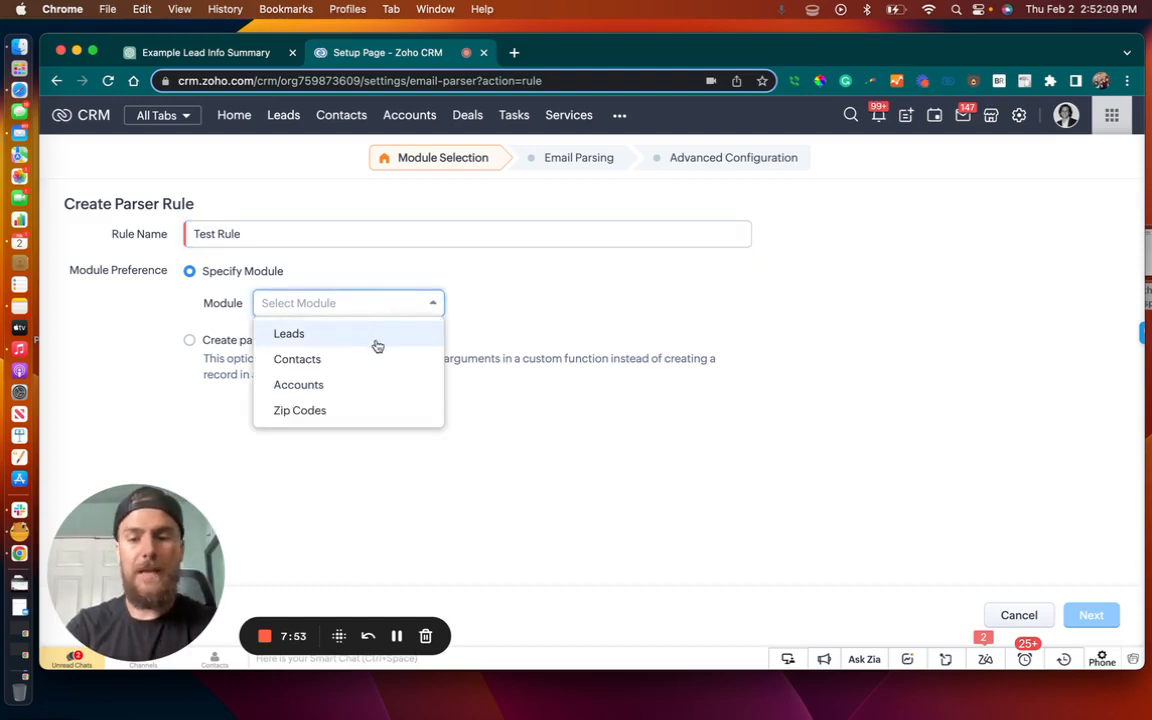
click(377, 345)
click(558, 310)
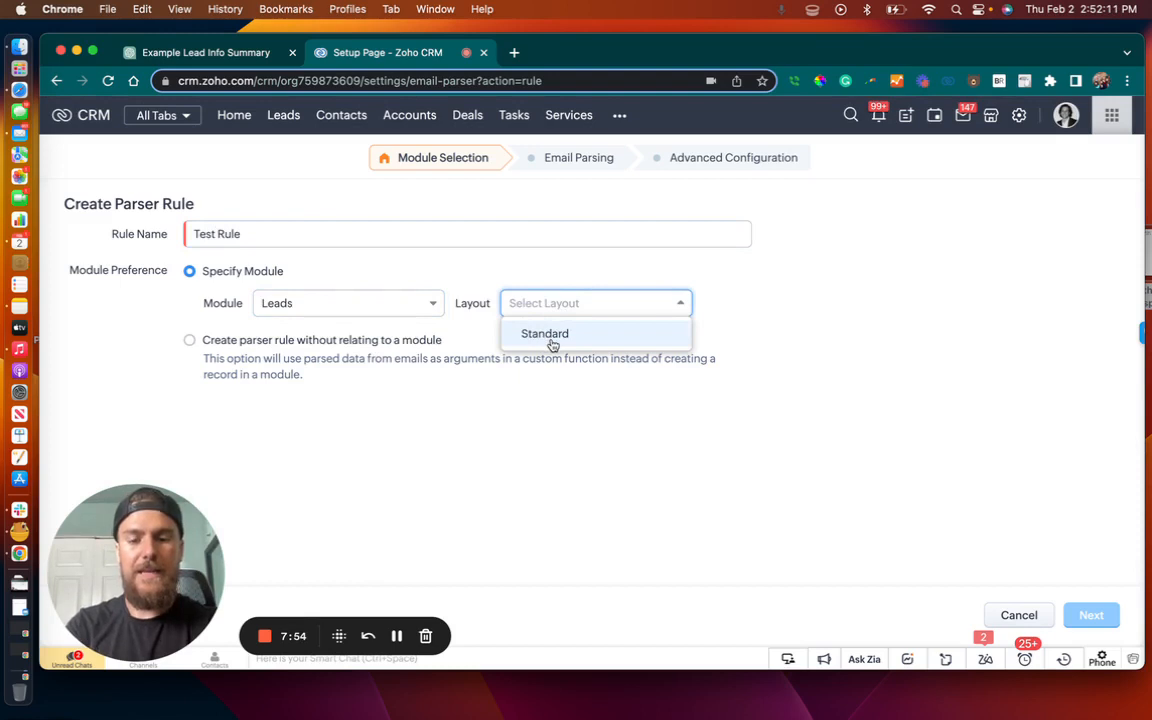
click(548, 337)
Review the available modules, keep Leads, and continue to the Email Parsing stage
click(366, 310)
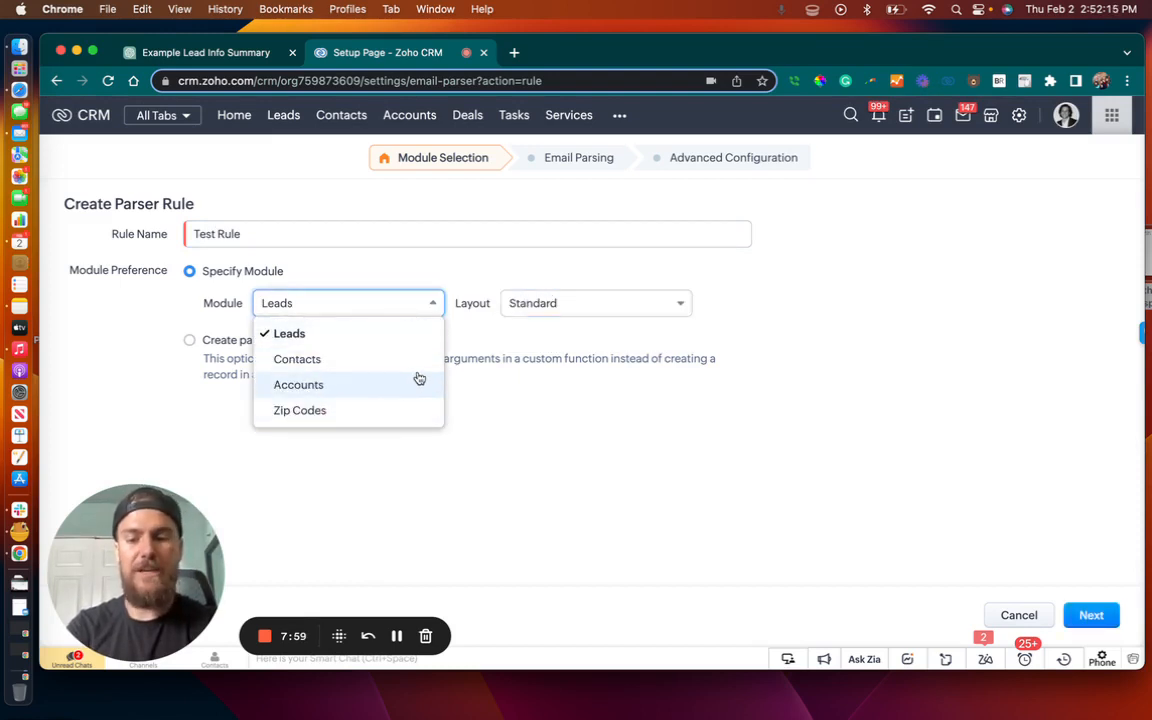
click(514, 356)
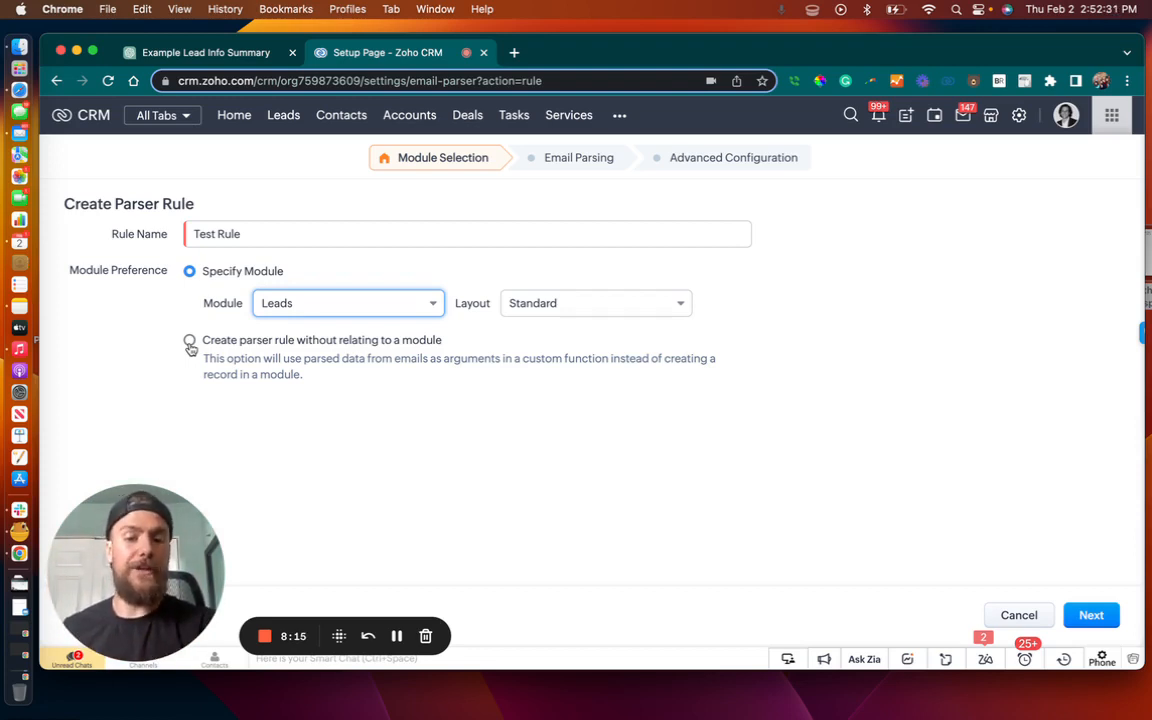
click(371, 305)
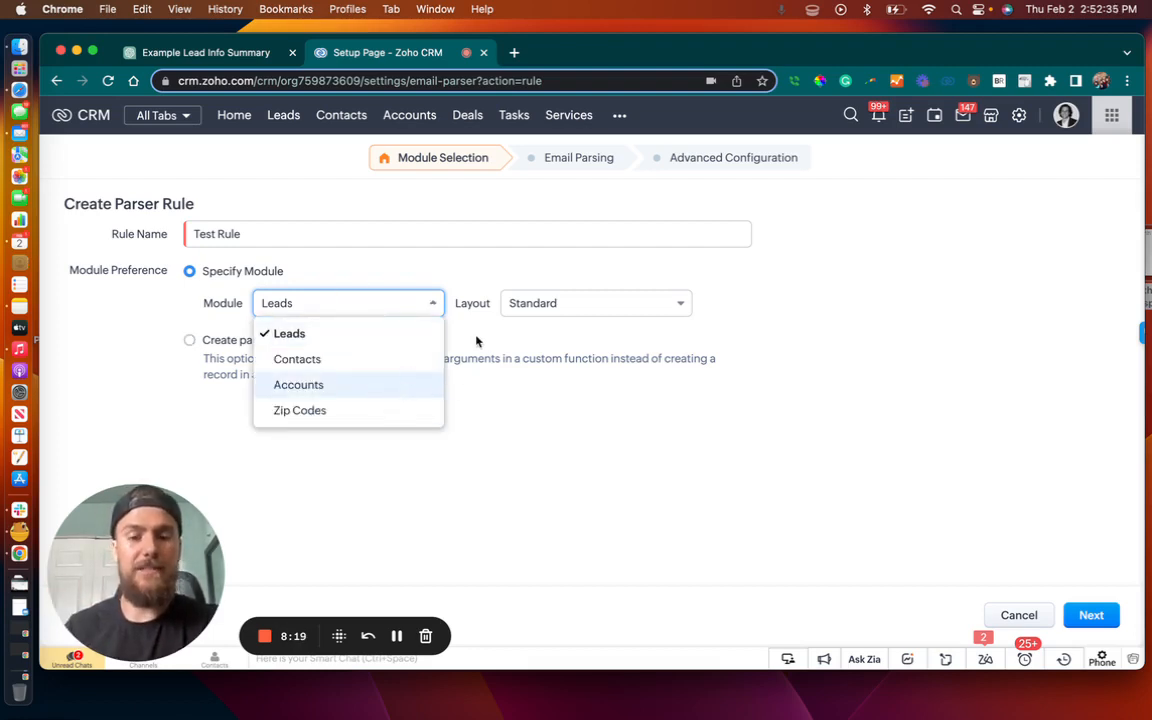
click(428, 302)
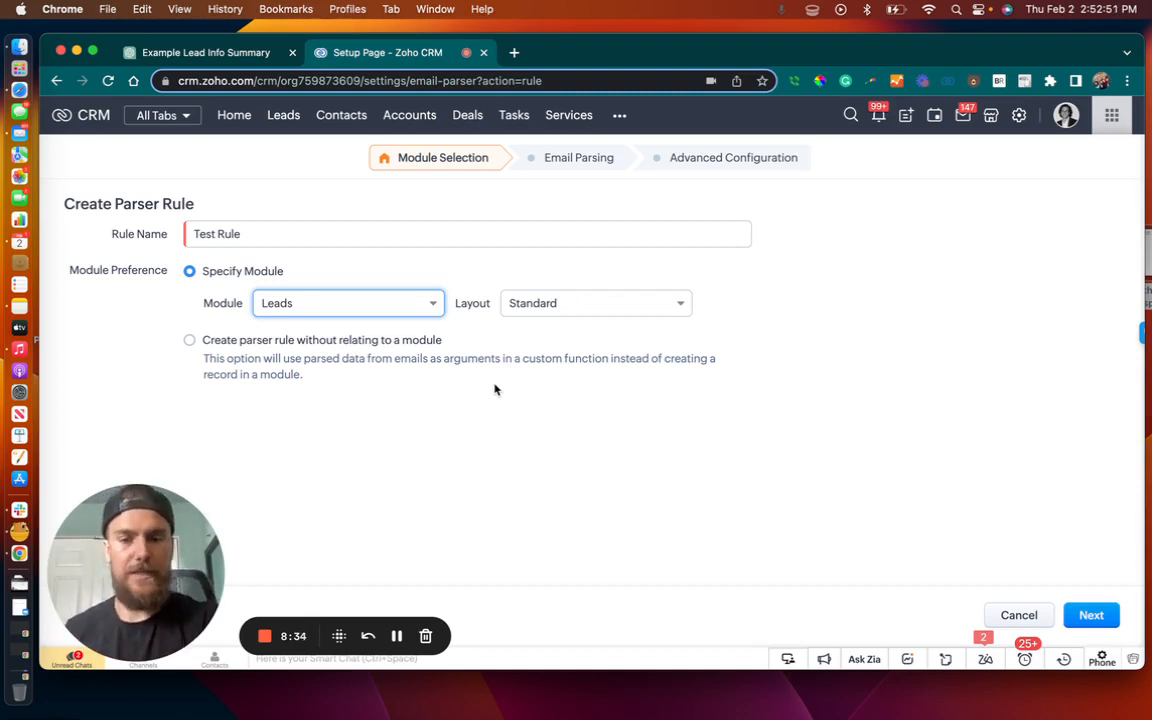
click(1089, 615)
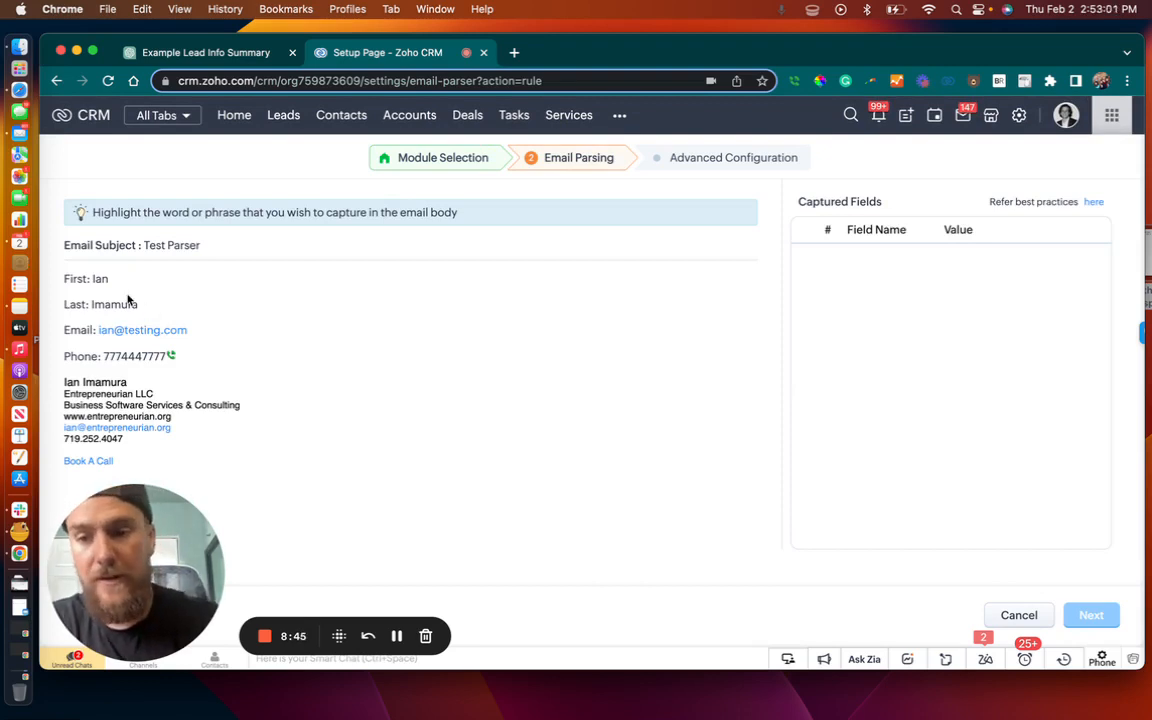
Capture the first-name value in the test email's body as the First Name field
drag(103, 281, 94, 280)
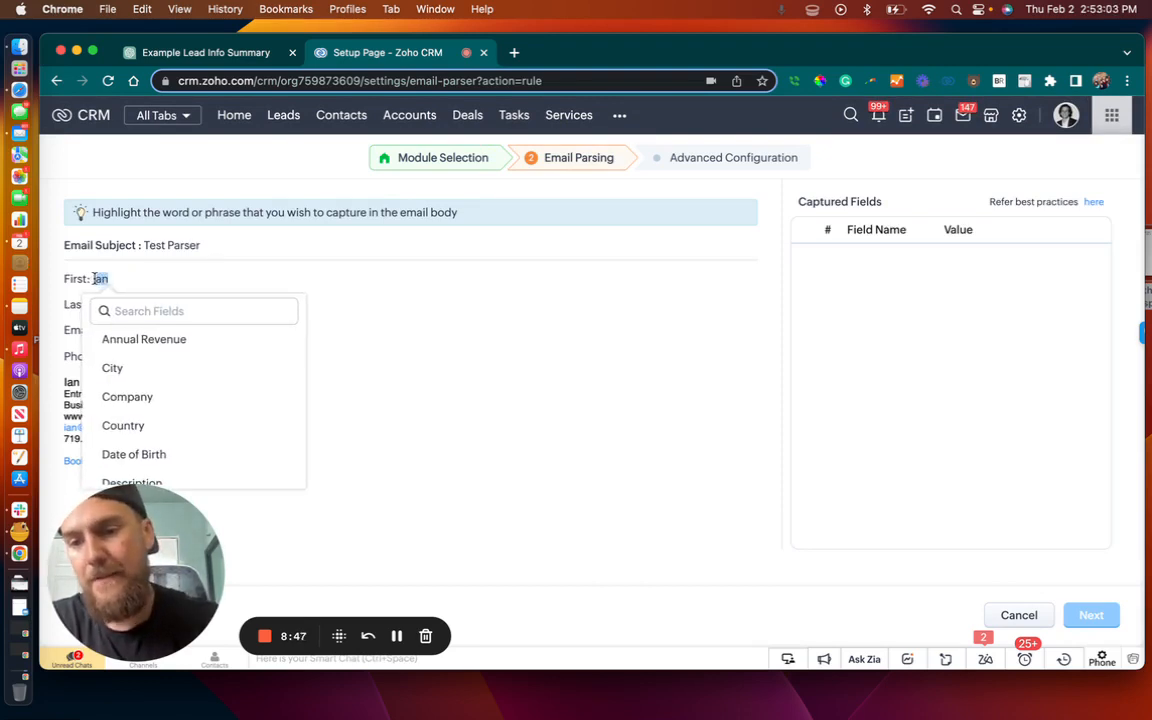
click(95, 279)
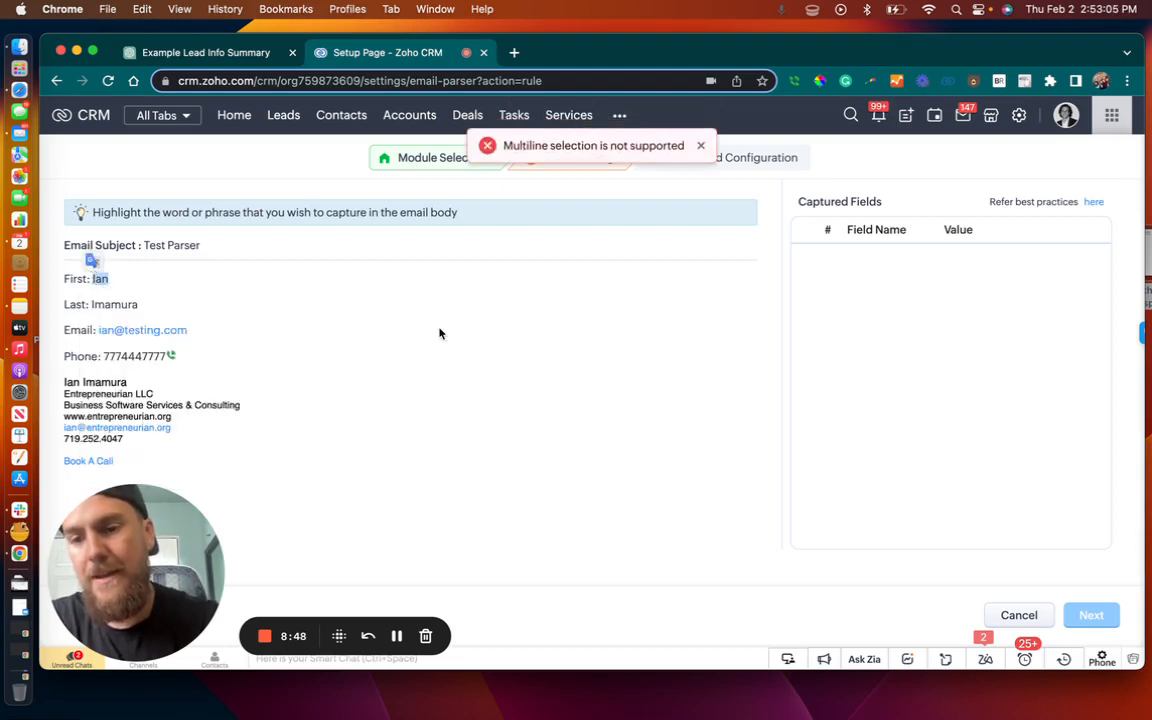
click(122, 285)
drag(111, 283, 92, 280)
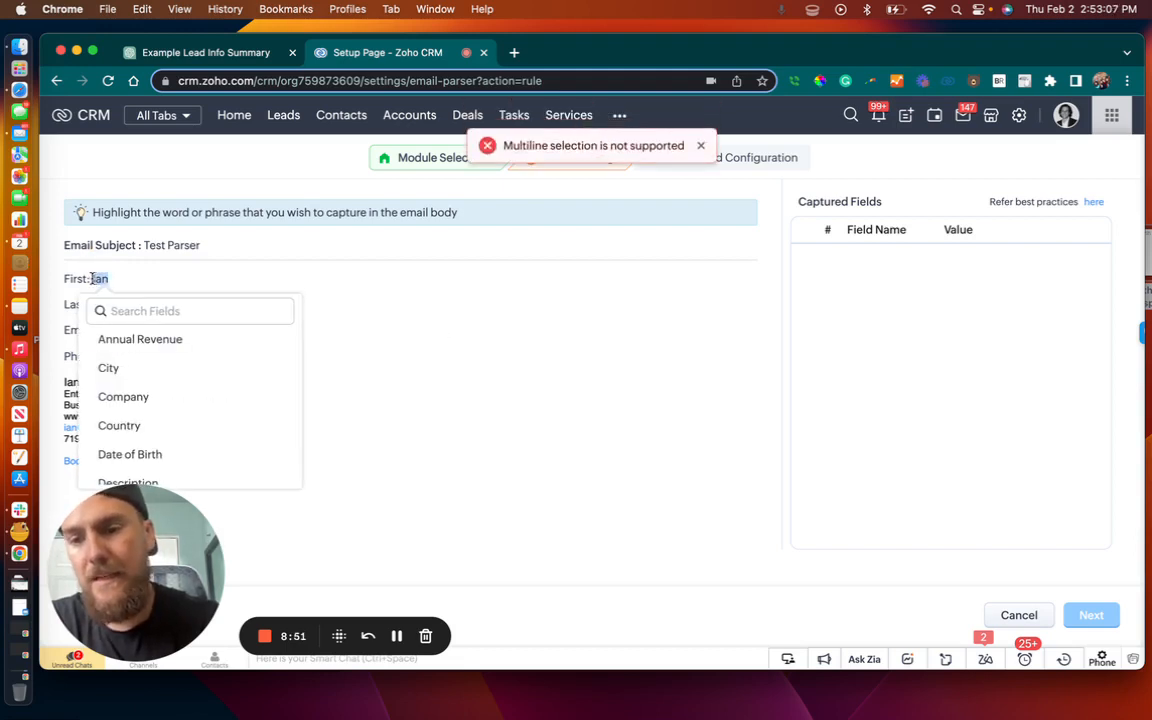
text(fir)
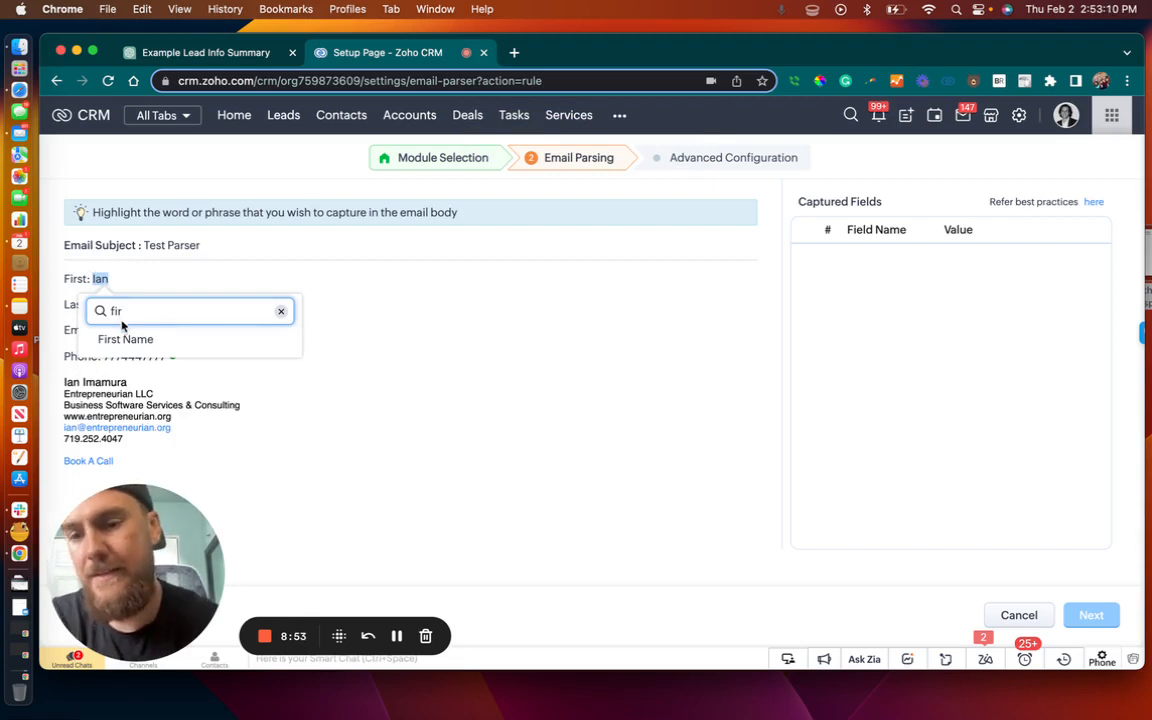
click(125, 339)
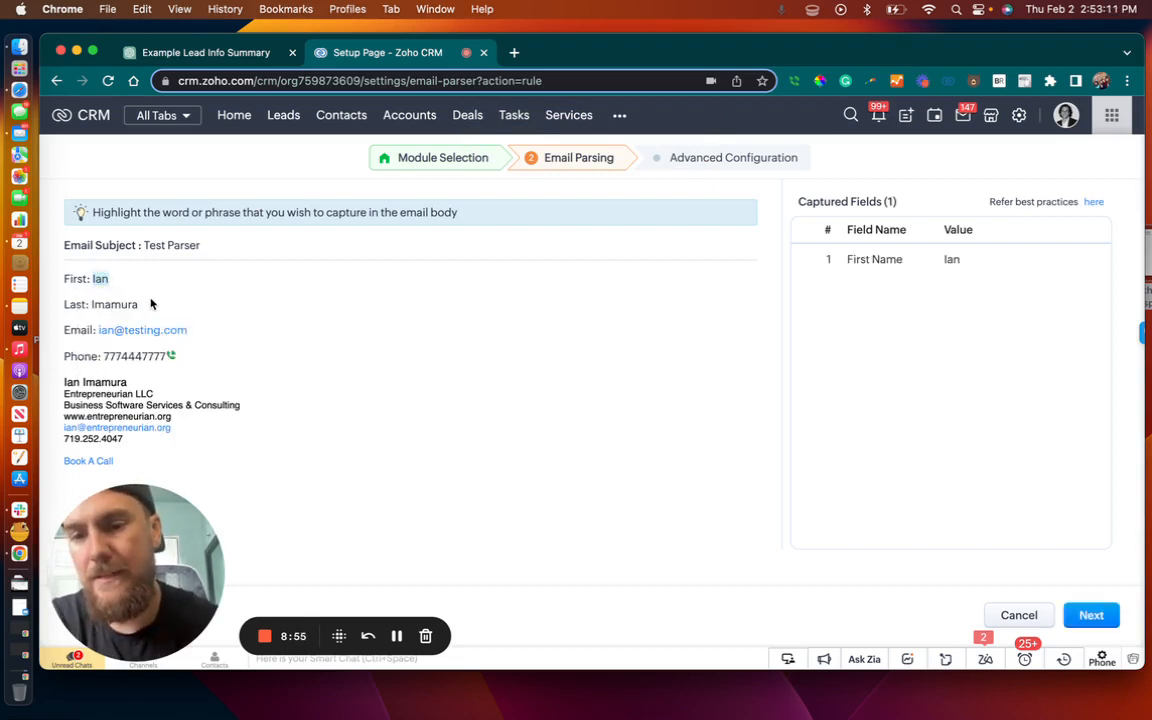
Capture the email body's last-name and email values as the Last Name and Email fields
drag(145, 309, 92, 305)
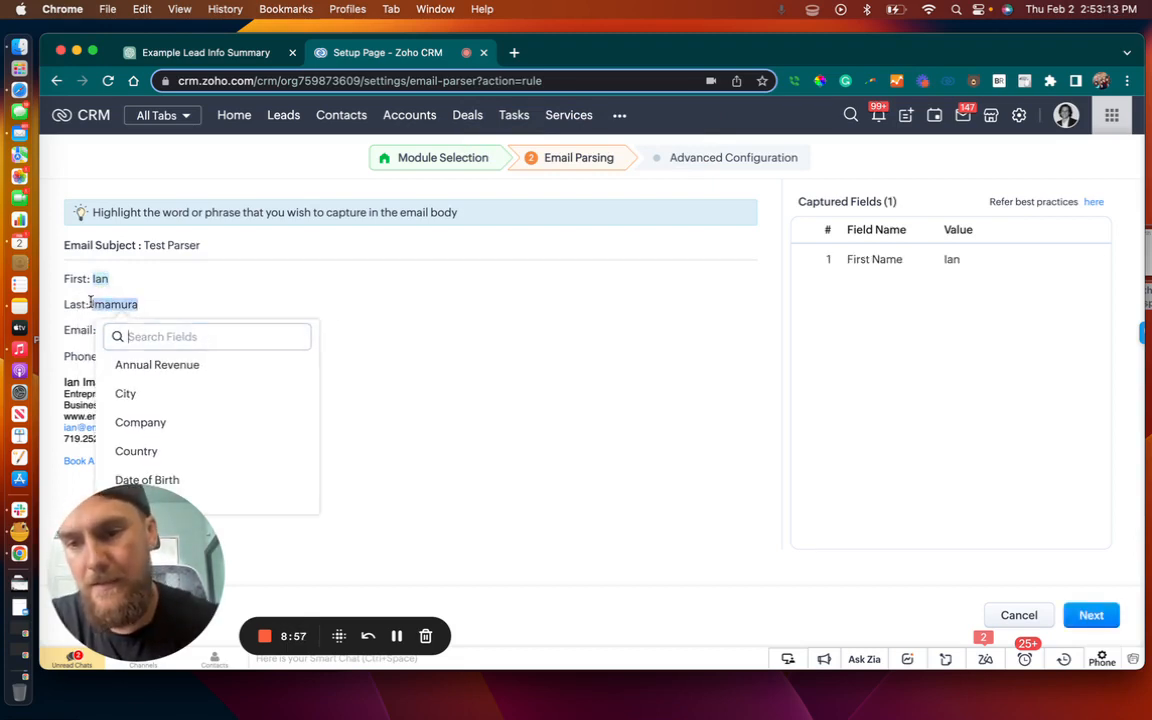
text(last)
click(152, 365)
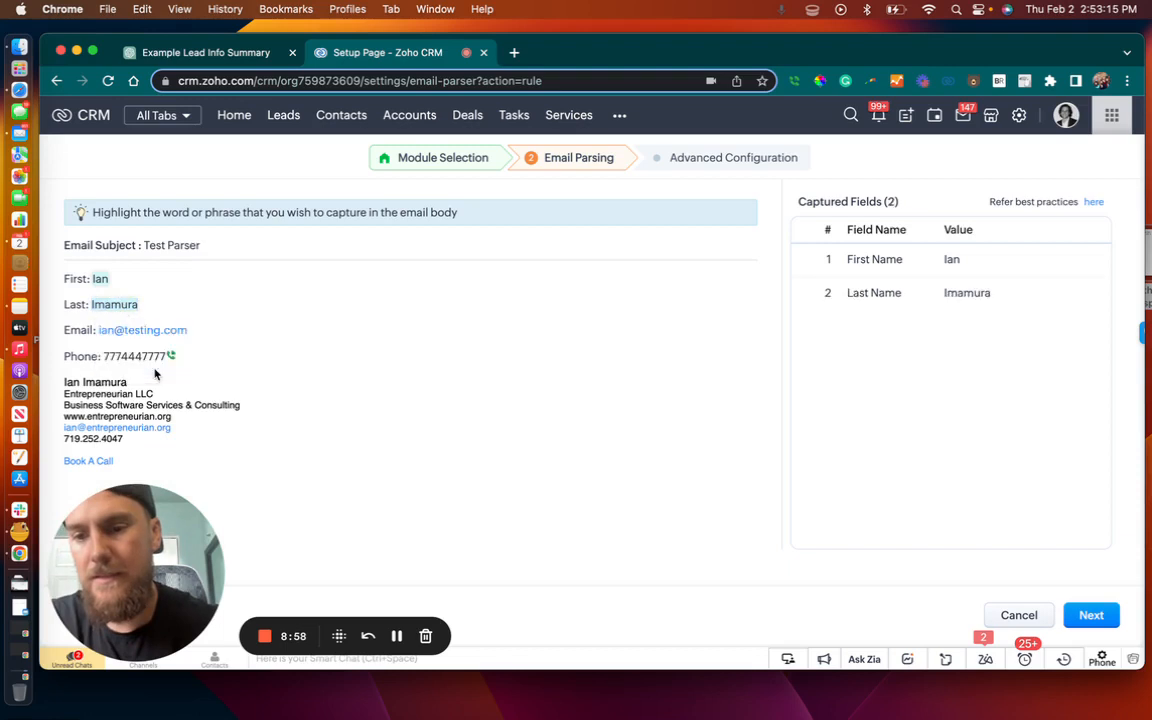
drag(193, 336, 98, 332)
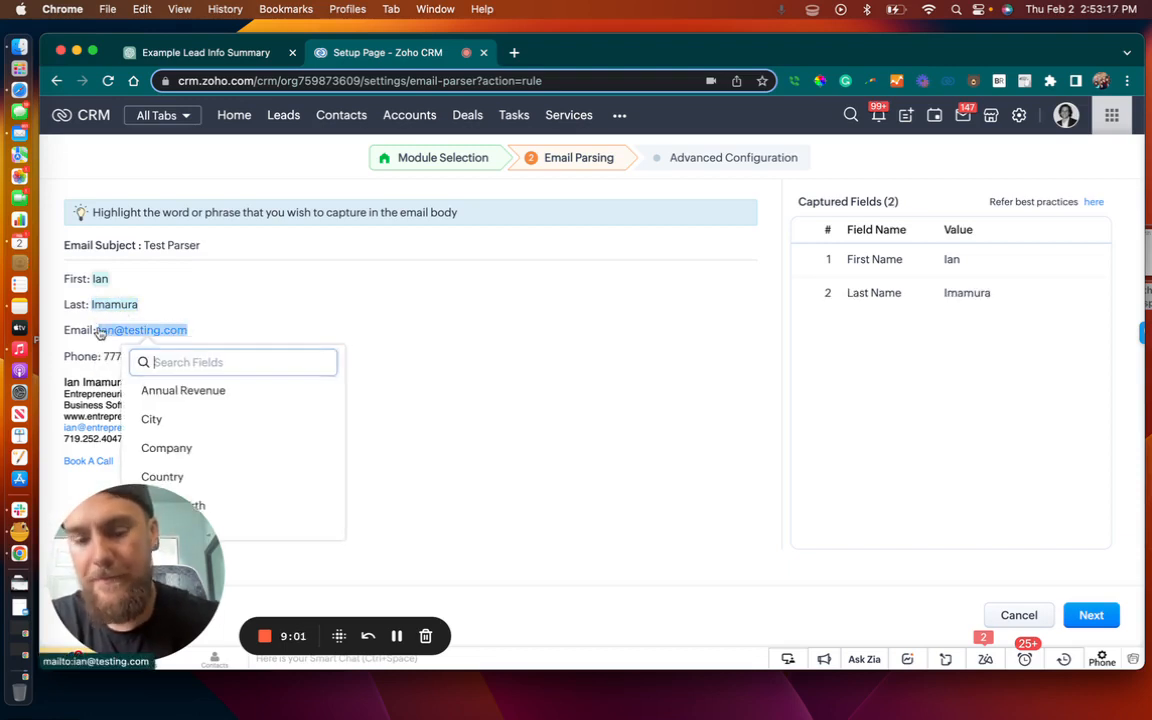
text(emai)
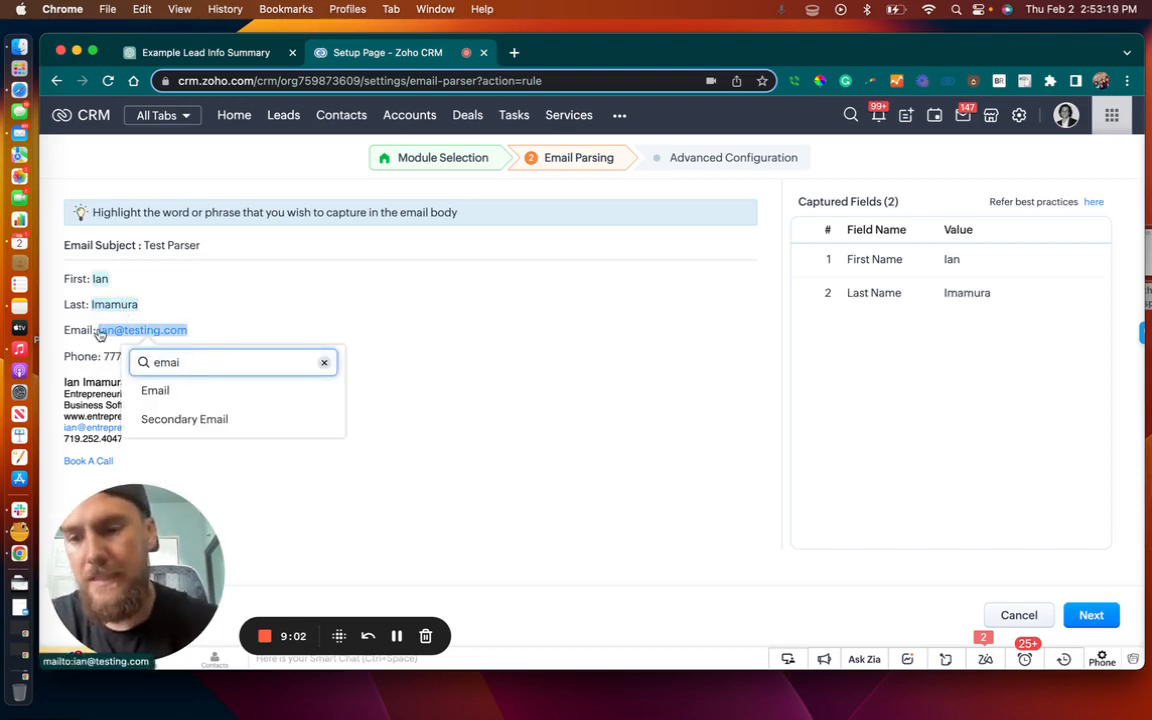
click(156, 391)
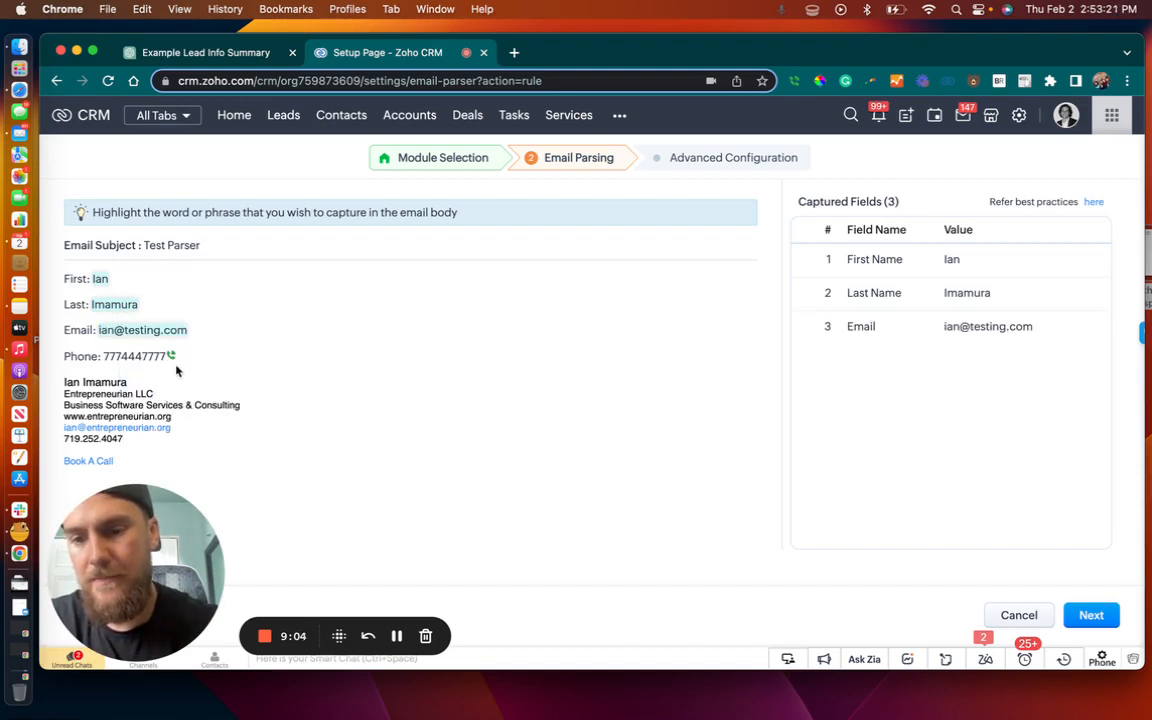
Capture the phone number in the email body as the Phone field
mouse_move(168, 356)
mouse_down()
mouse_move(103, 356)
mouse_move(166, 360)
mouse_up()
click(249, 351)
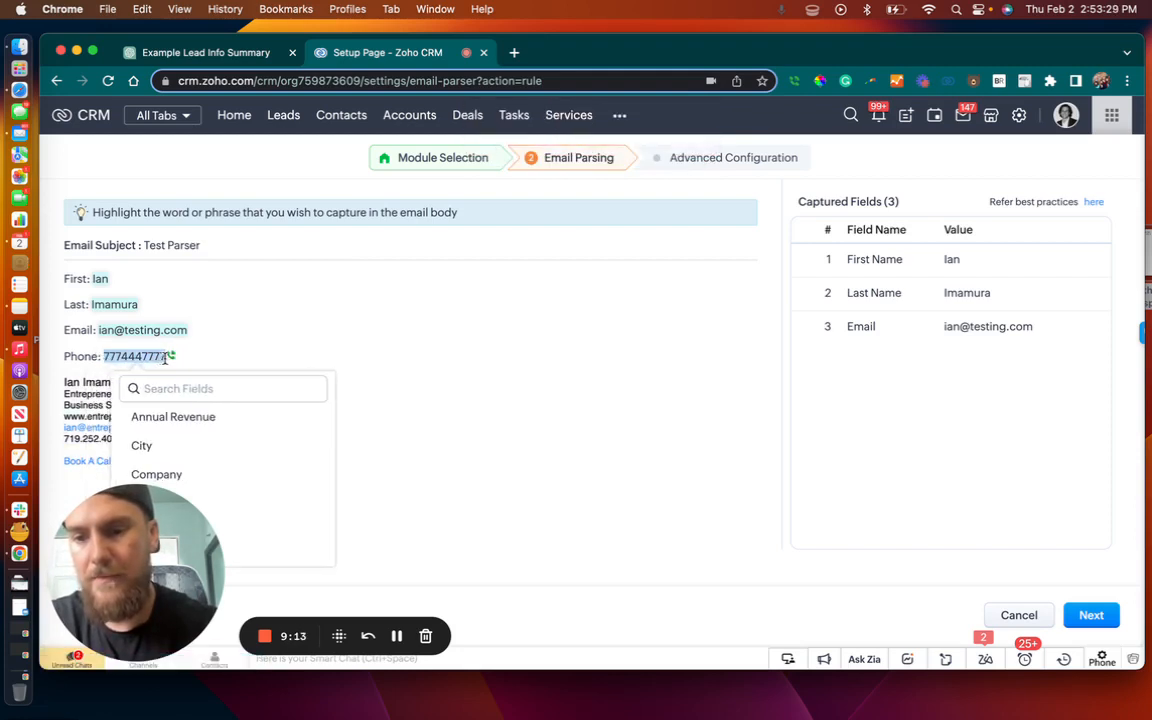
text(pho)
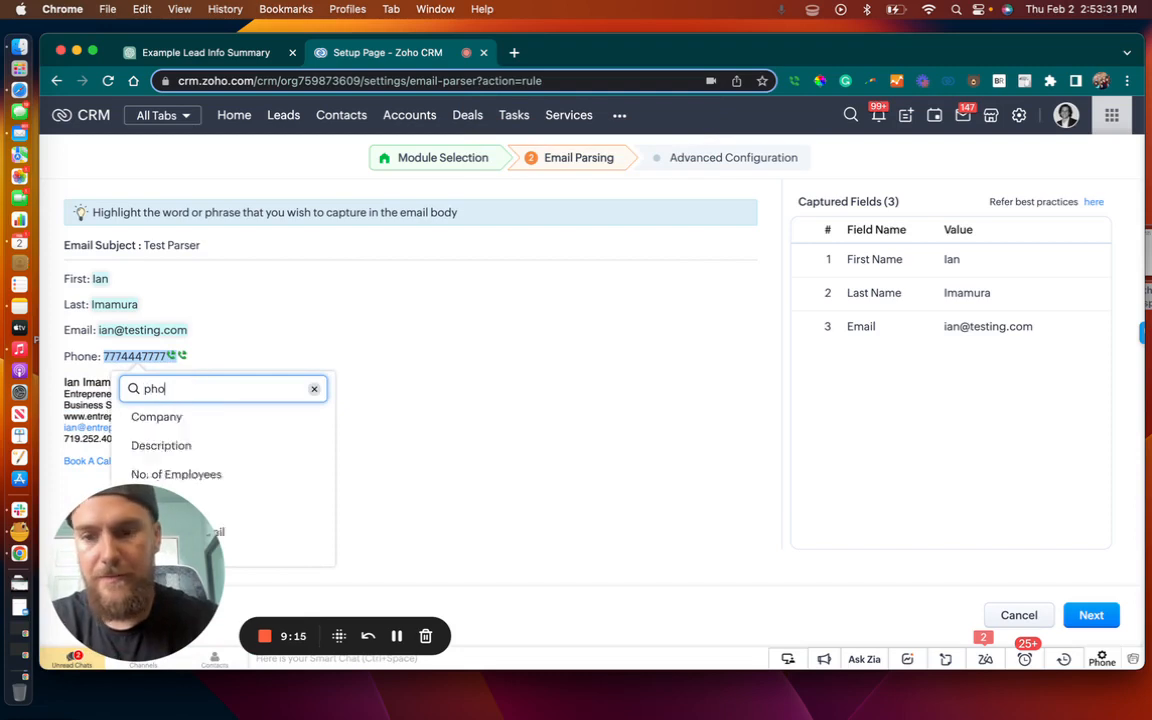
click(206, 418)
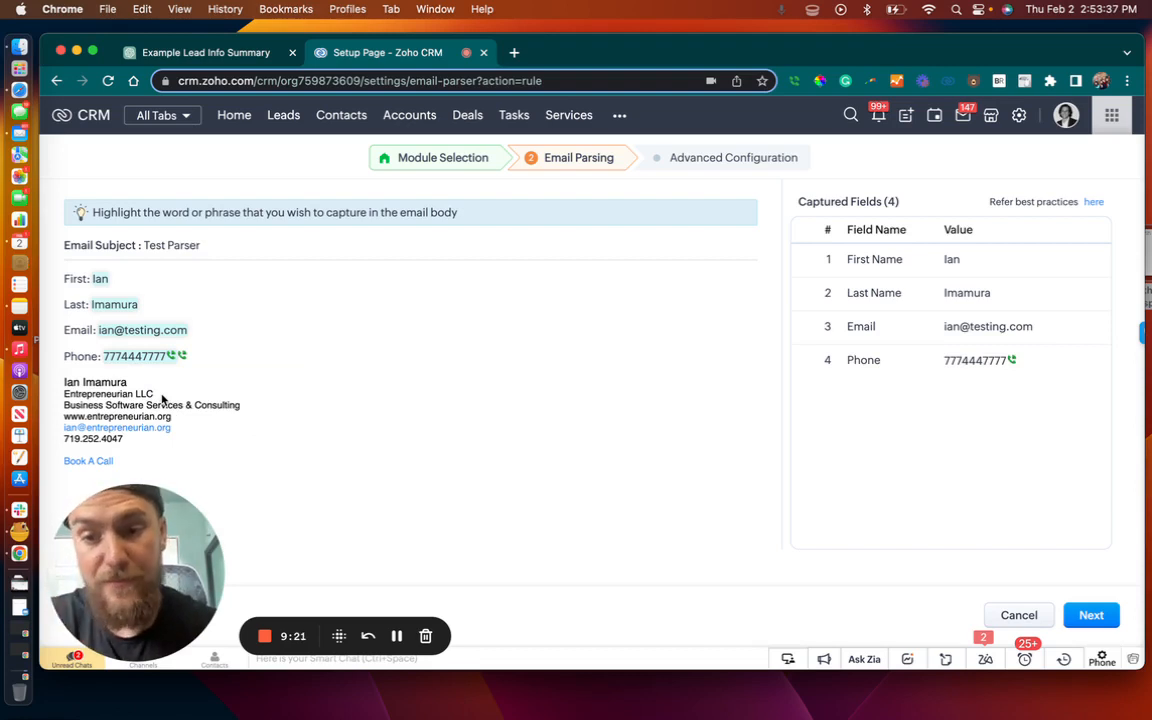
Try to capture "Entrepreneurian LLC" in the email signature as the Company field
drag(155, 394, 65, 394)
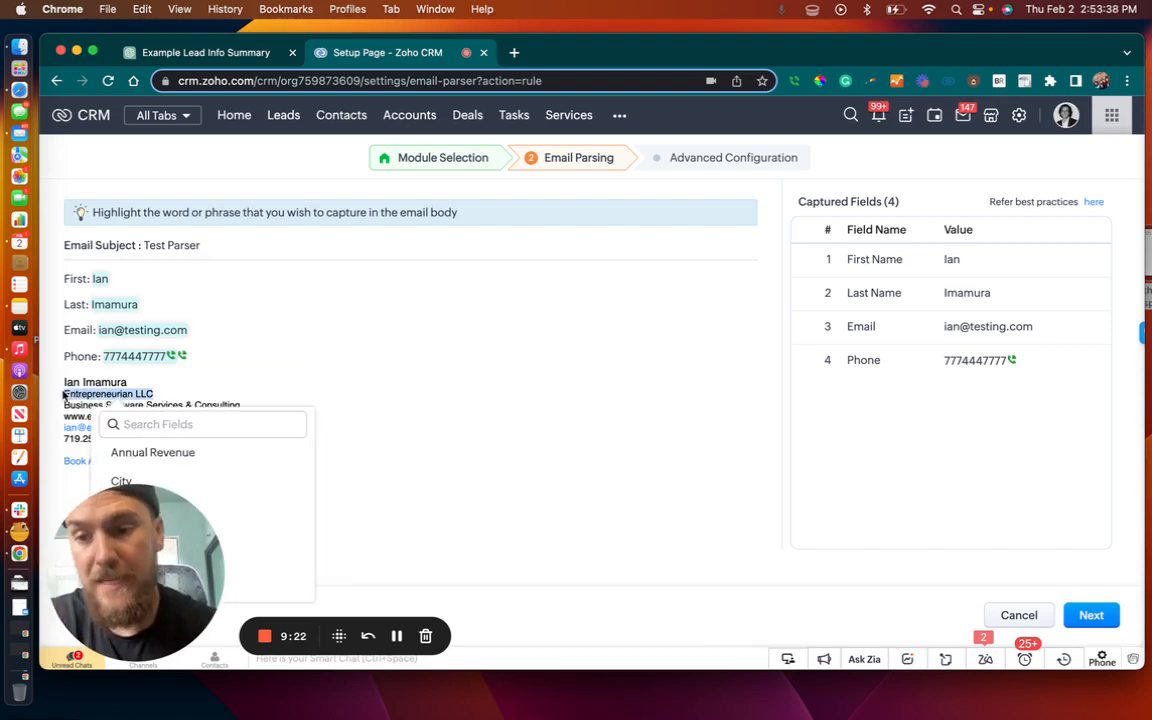
click(260, 428)
text(Comap)
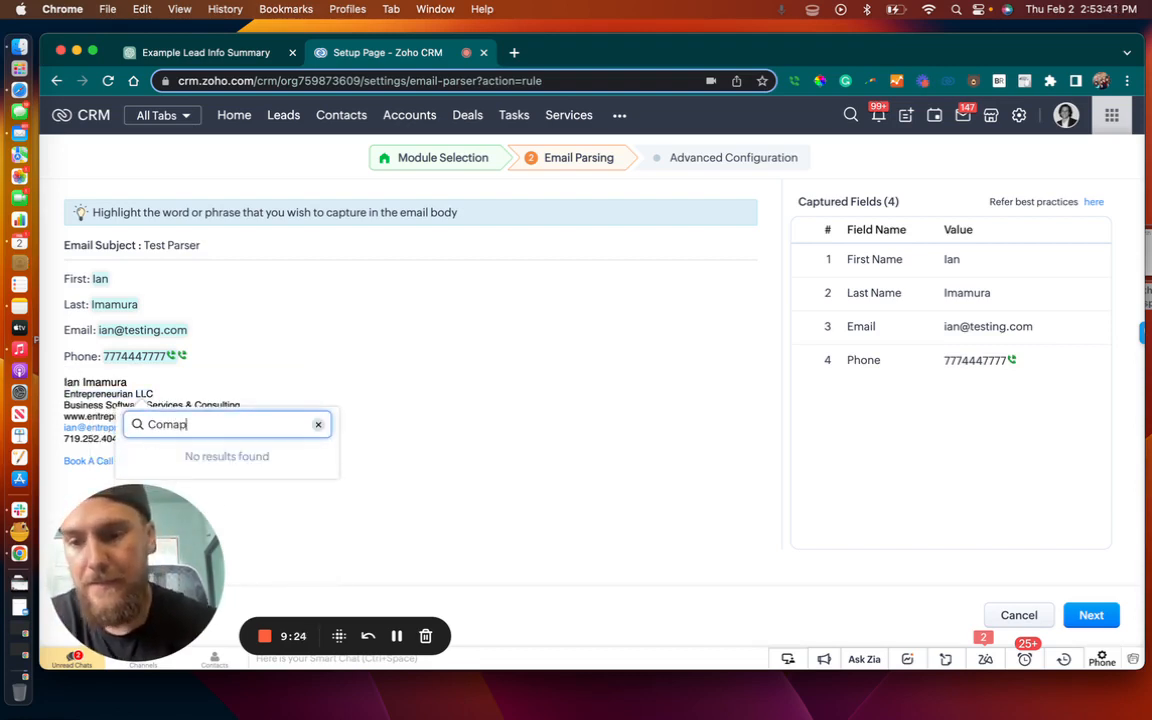
key(BackSpace)
key(BackSpace)
text(pan)
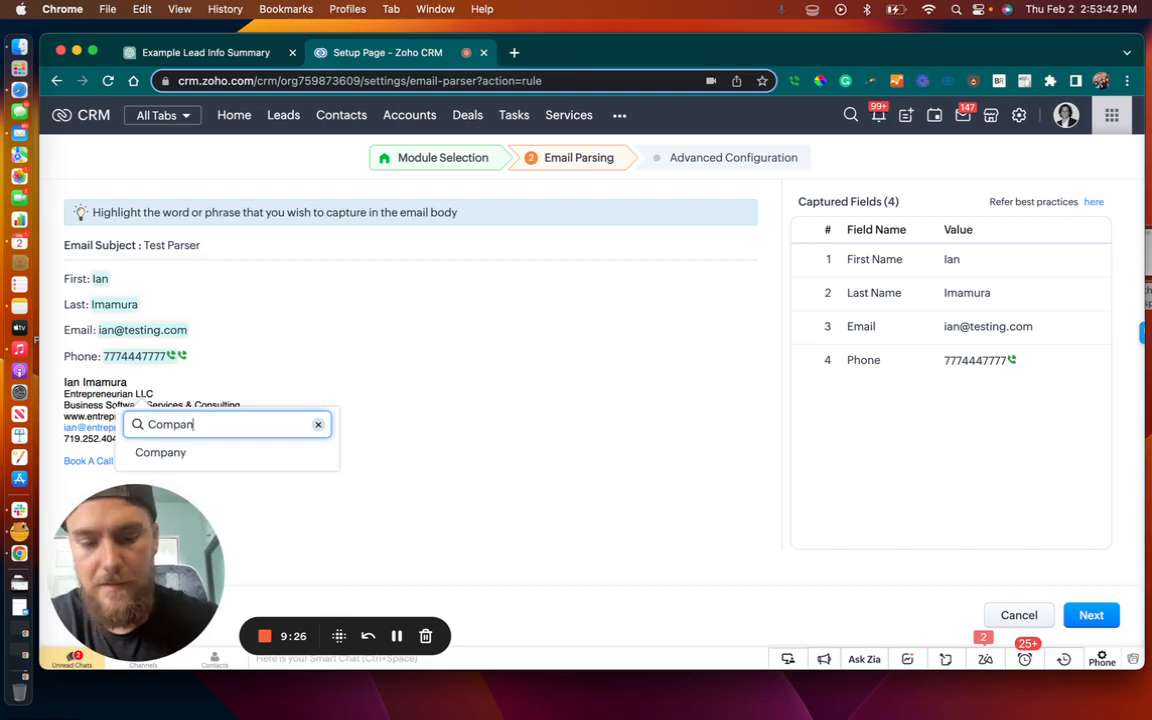
click(261, 457)
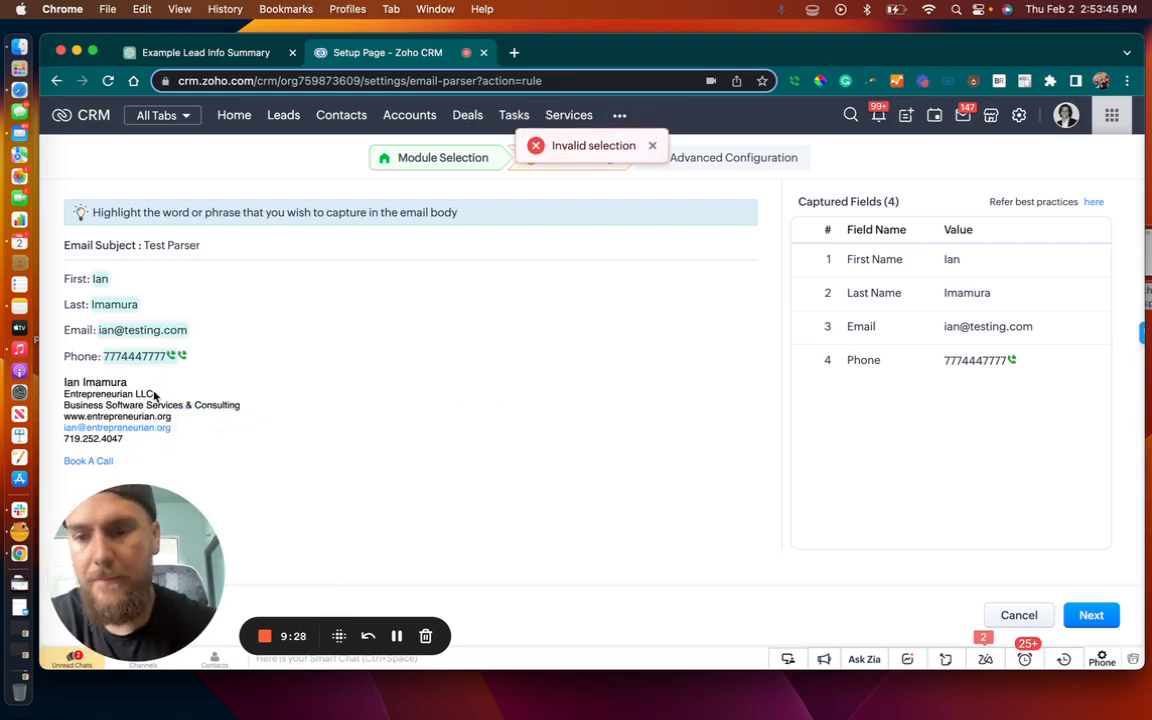
Capture "Entrepreneurian LLC" from the signature as the Company field and continue to the Advanced Configuration stage
drag(156, 393, 64, 394)
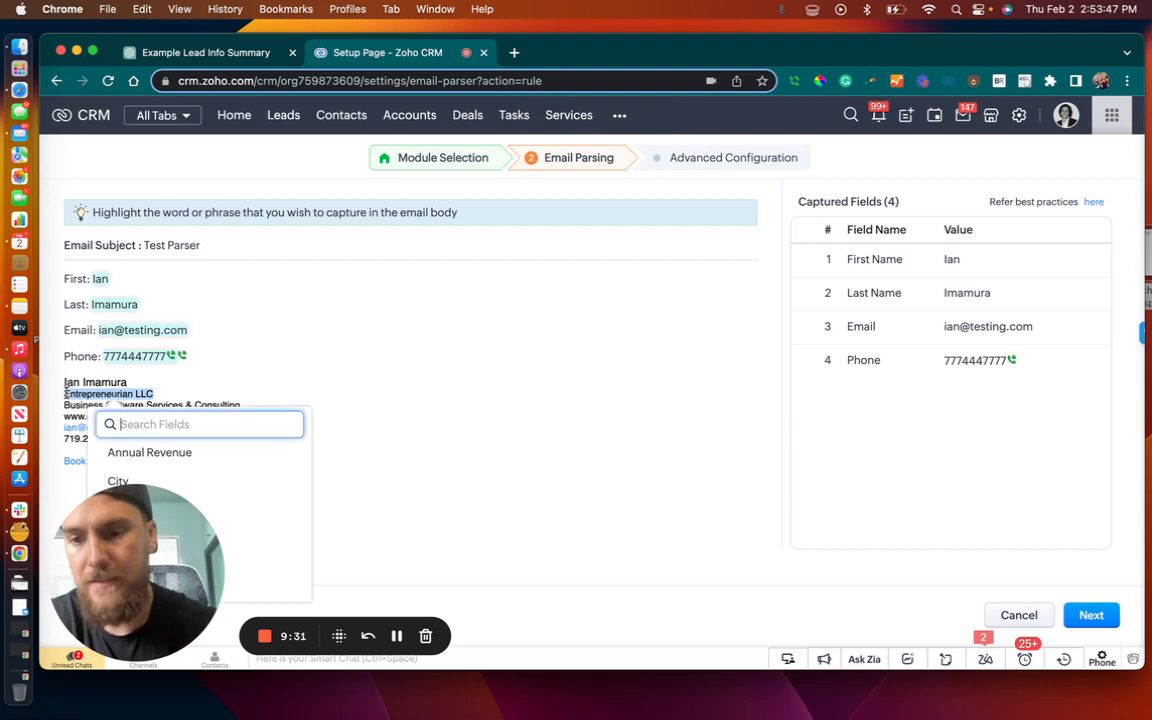
text(comp)
click(132, 450)
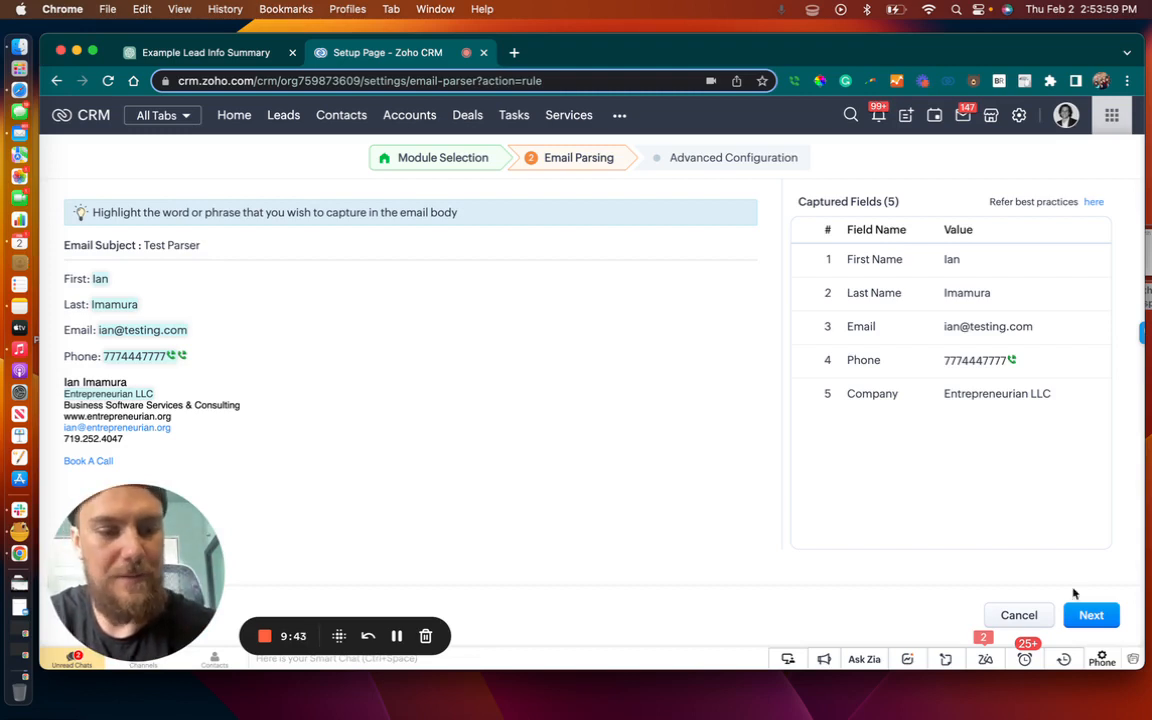
click(1092, 617)
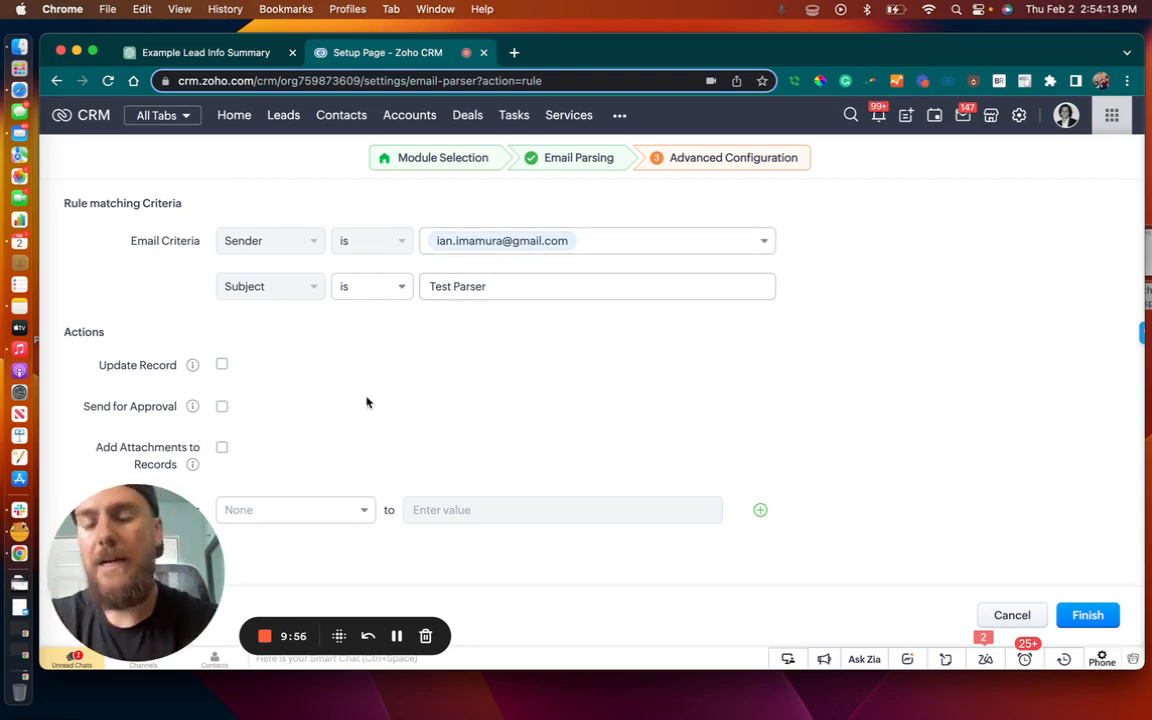
Review the rule's matching criteria and actions, enable Add Attachments to Records, and leave Send for Approval off
scroll(367, 402, down, 2)
scroll(367, 402, up, 2)
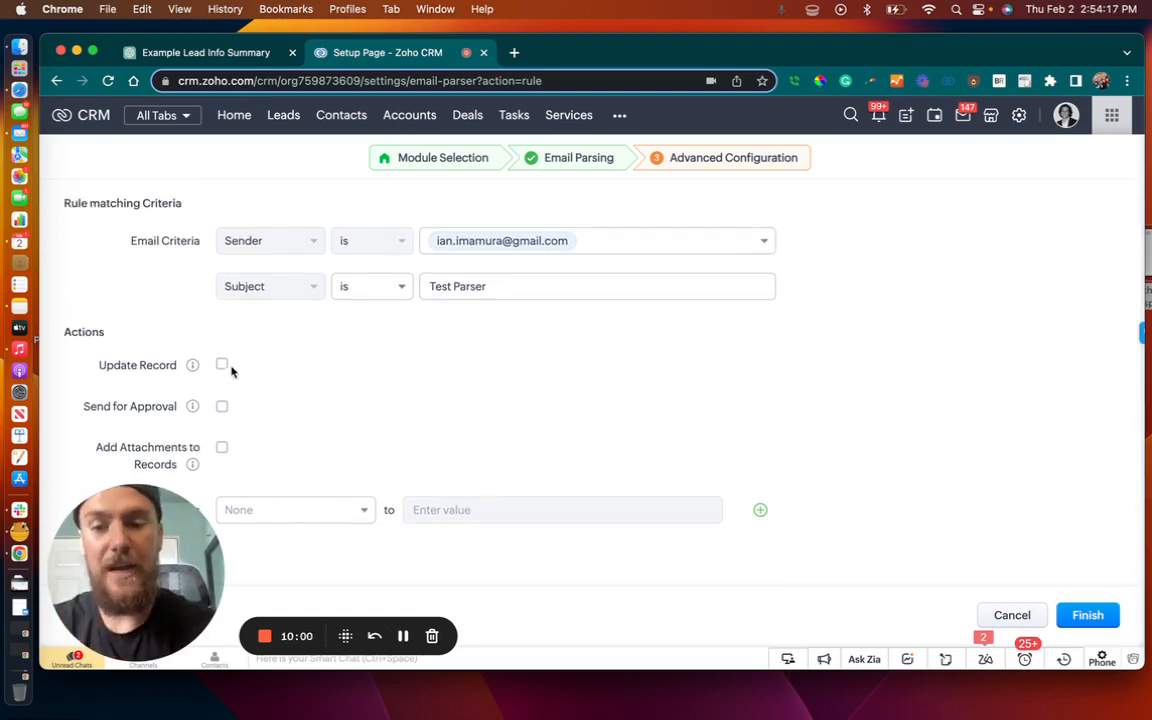
mouse_move(194, 369)
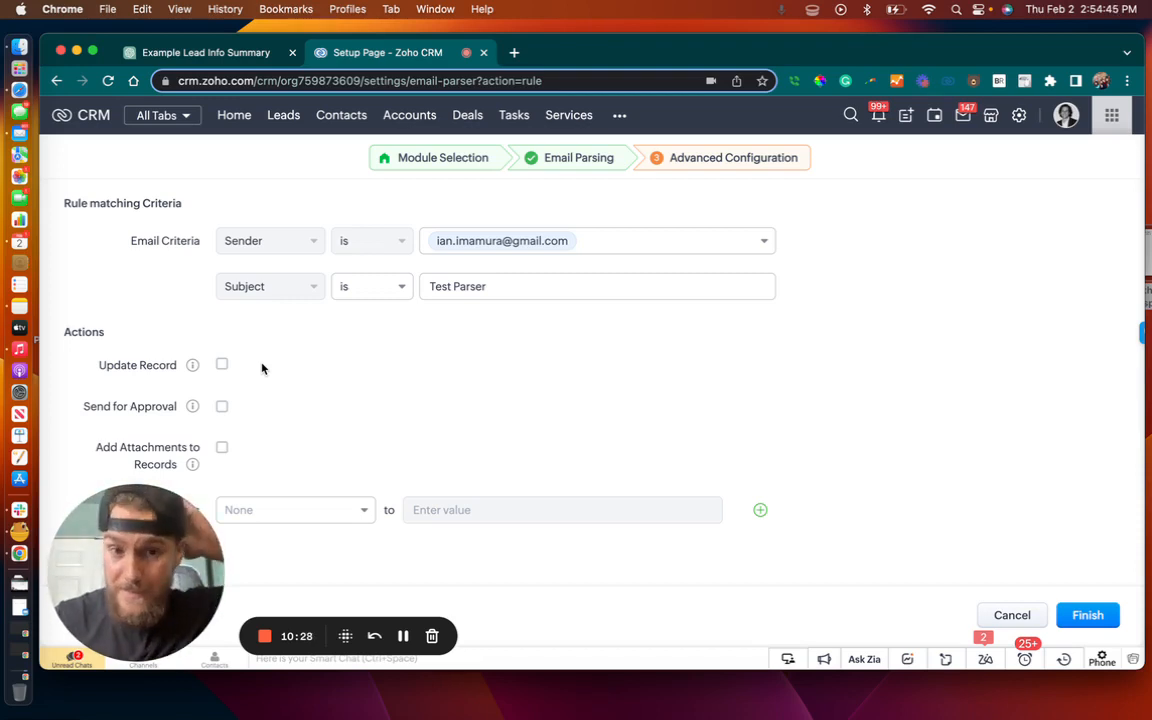
scroll(296, 406, down, 1)
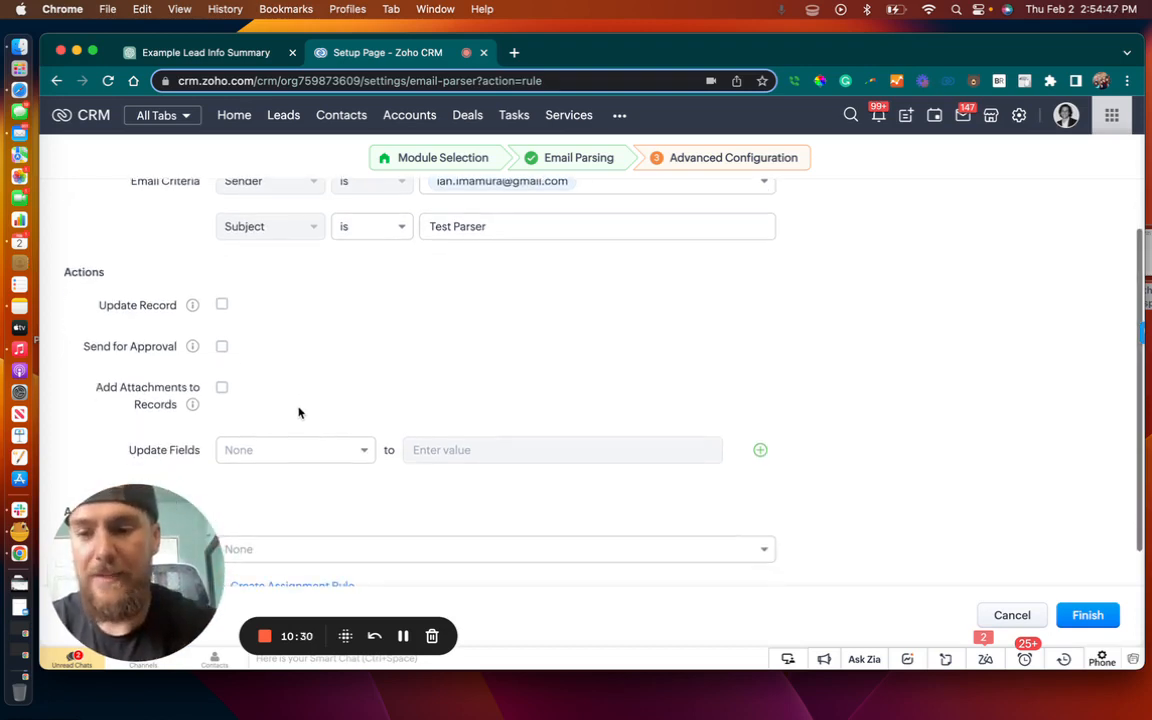
click(222, 347)
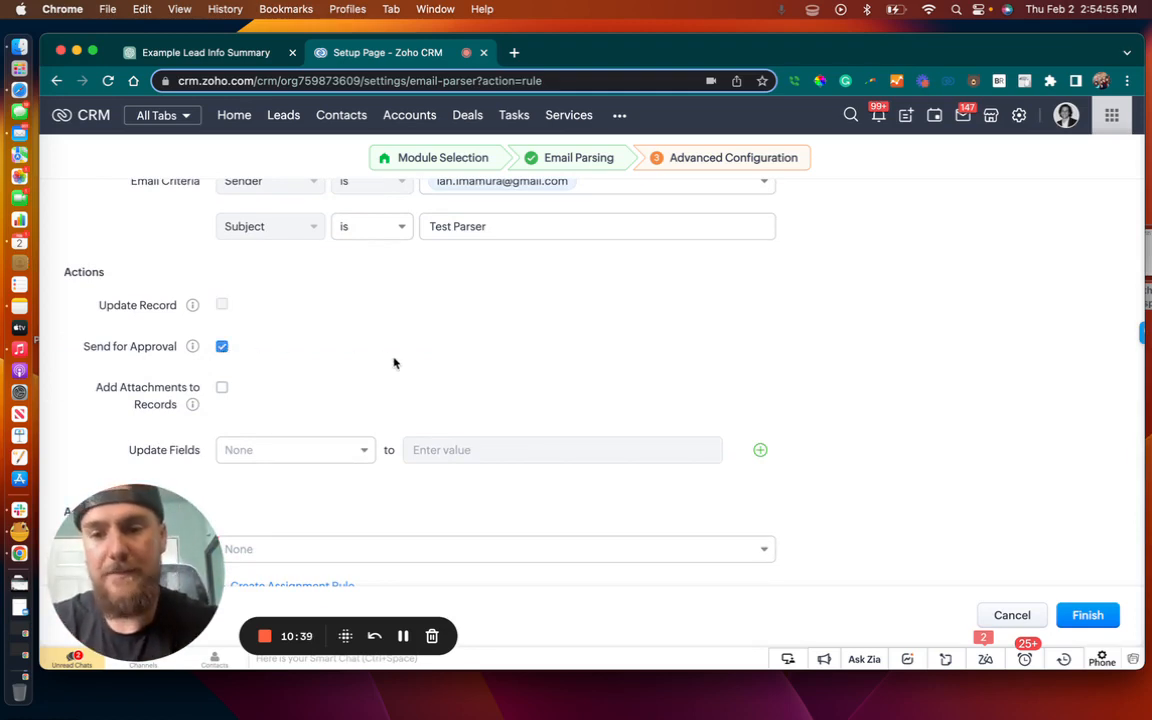
click(222, 346)
scroll(448, 353, down, 1)
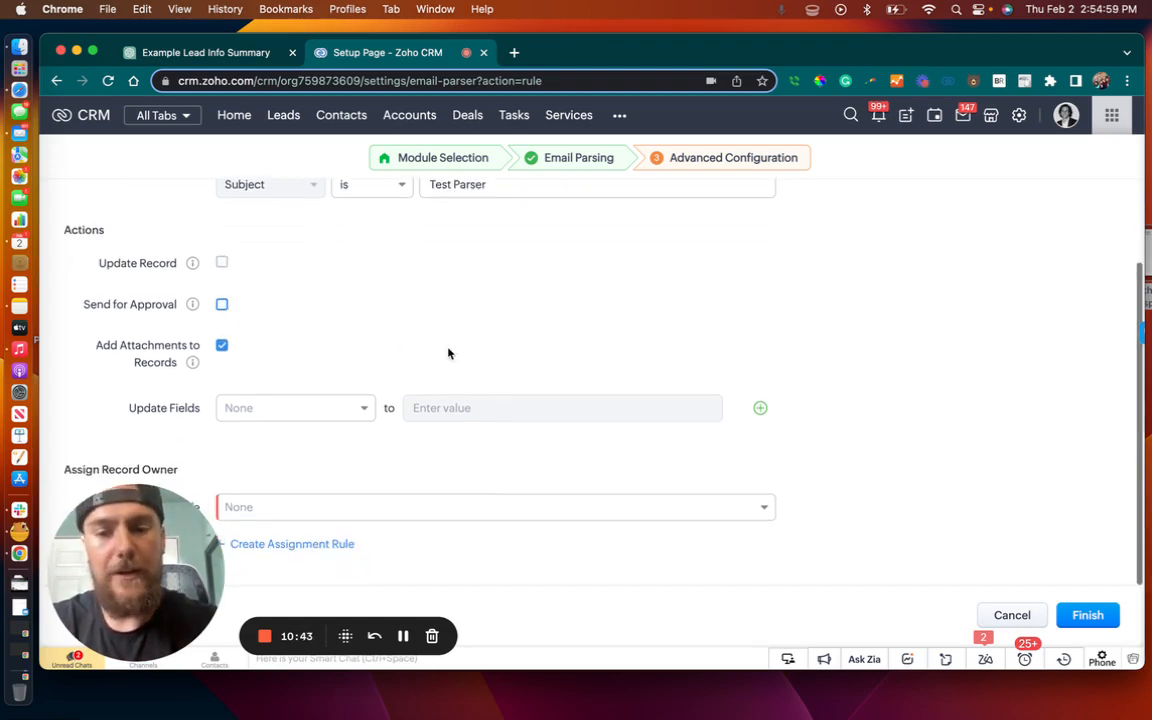
Add a field update that sets Lead Source to LinkedIn
click(337, 406)
text(lead)
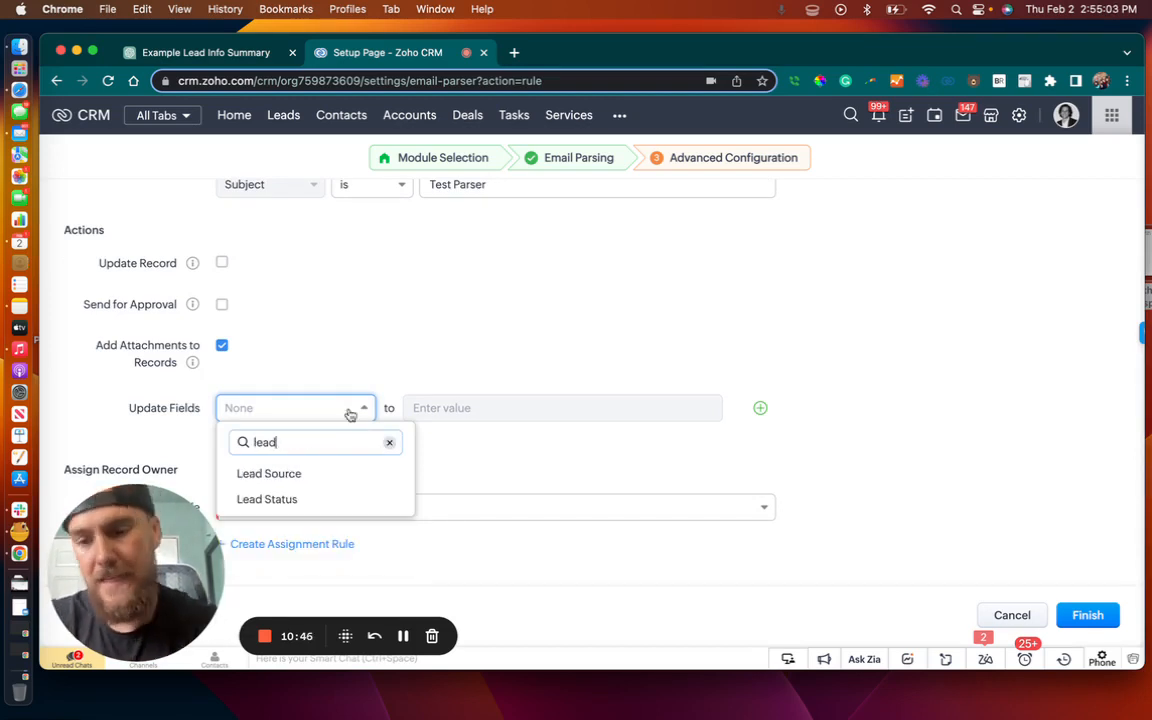
click(314, 475)
click(493, 414)
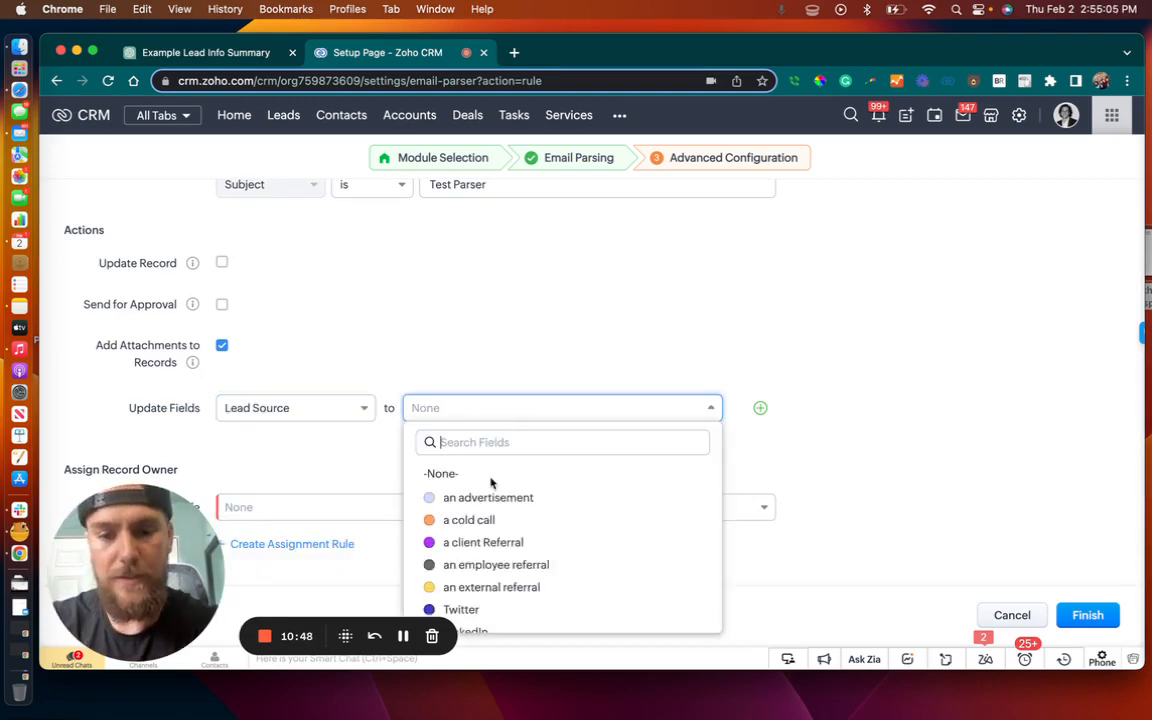
scroll(545, 537, down, 2)
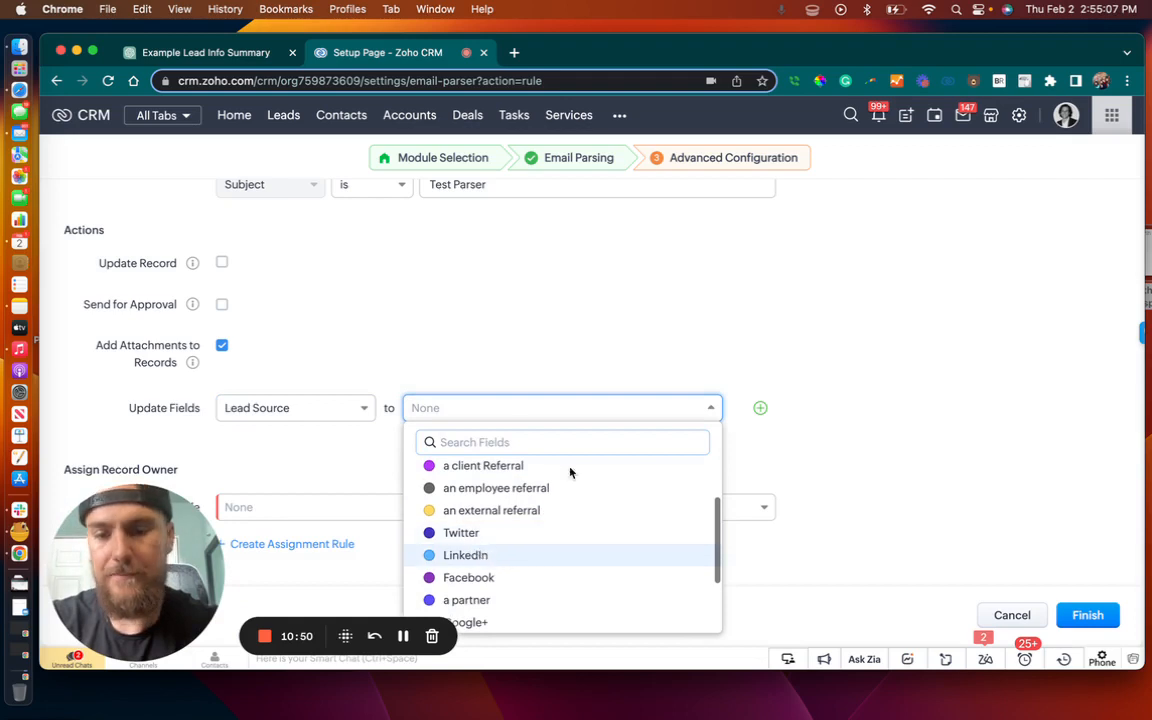
click(465, 555)
Add a second field update that sets Lead Status to New Lead
click(760, 408)
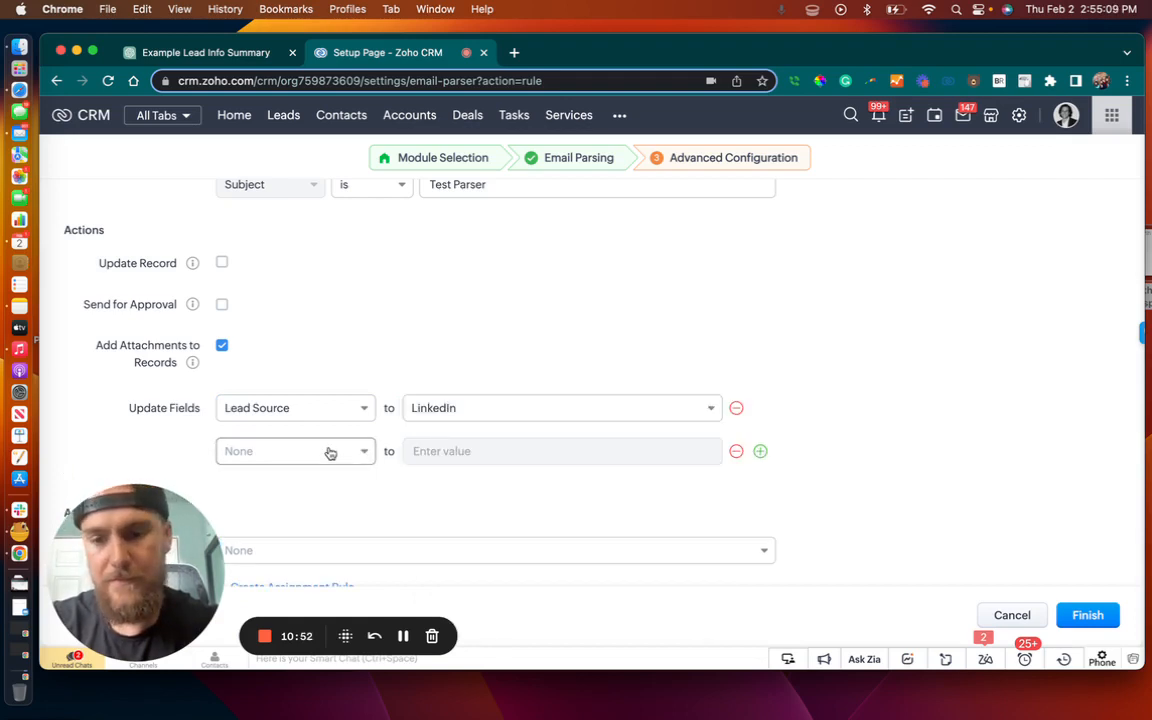
click(330, 452)
text(Lead)
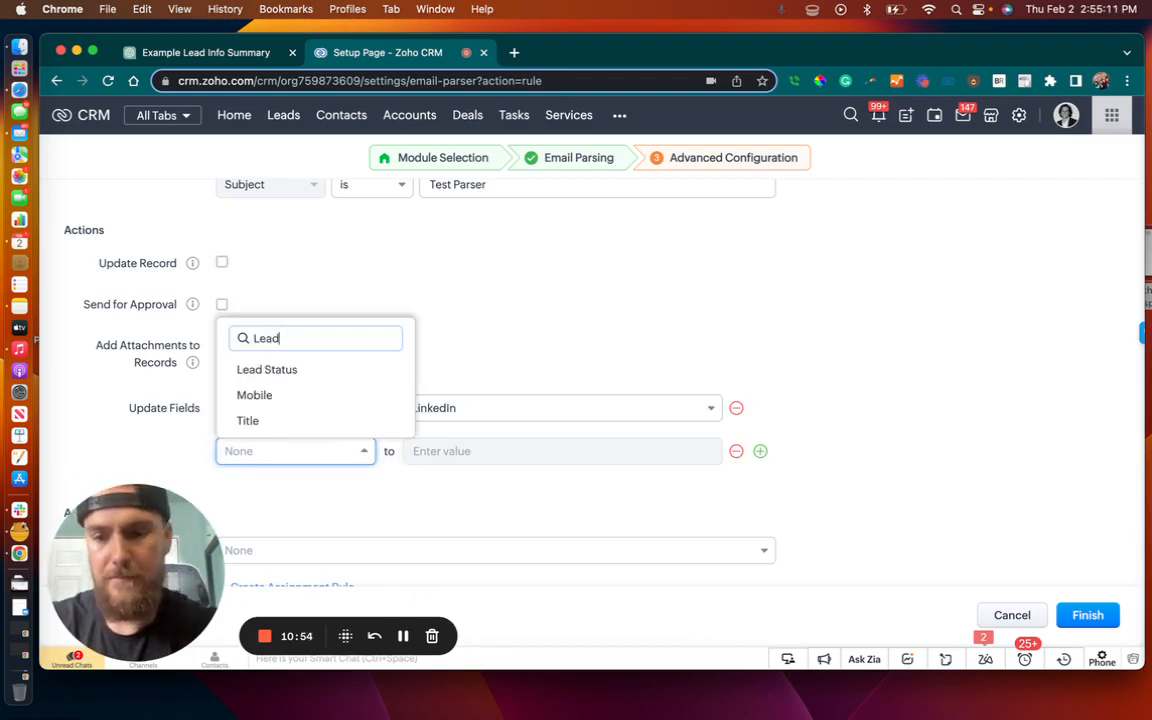
click(321, 420)
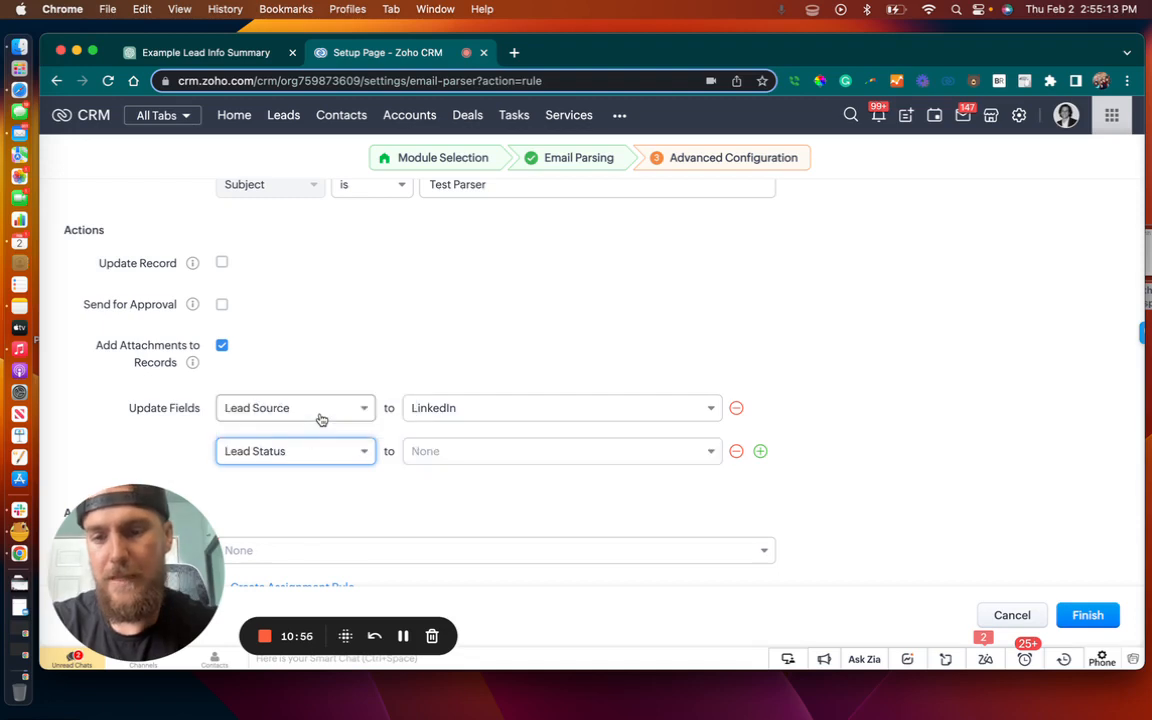
click(470, 453)
click(499, 305)
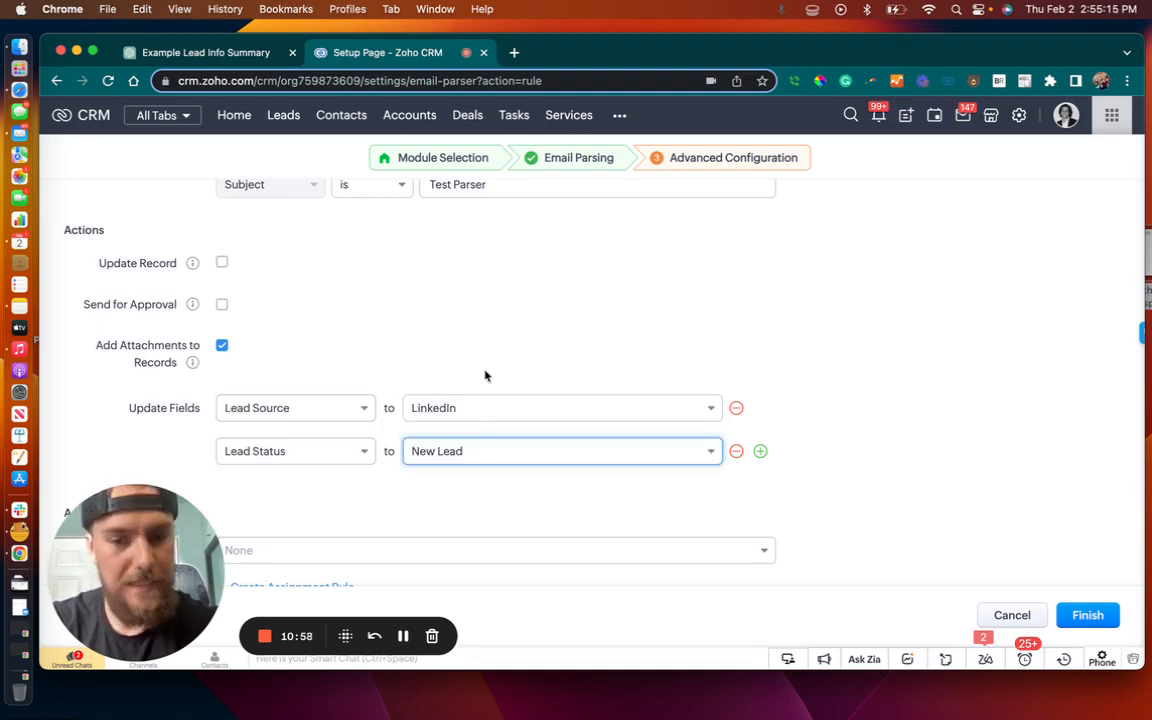
Choose the assignment rule bearing the owner's first name for the record owner, and finish the parser rule
scroll(798, 415, down, 1)
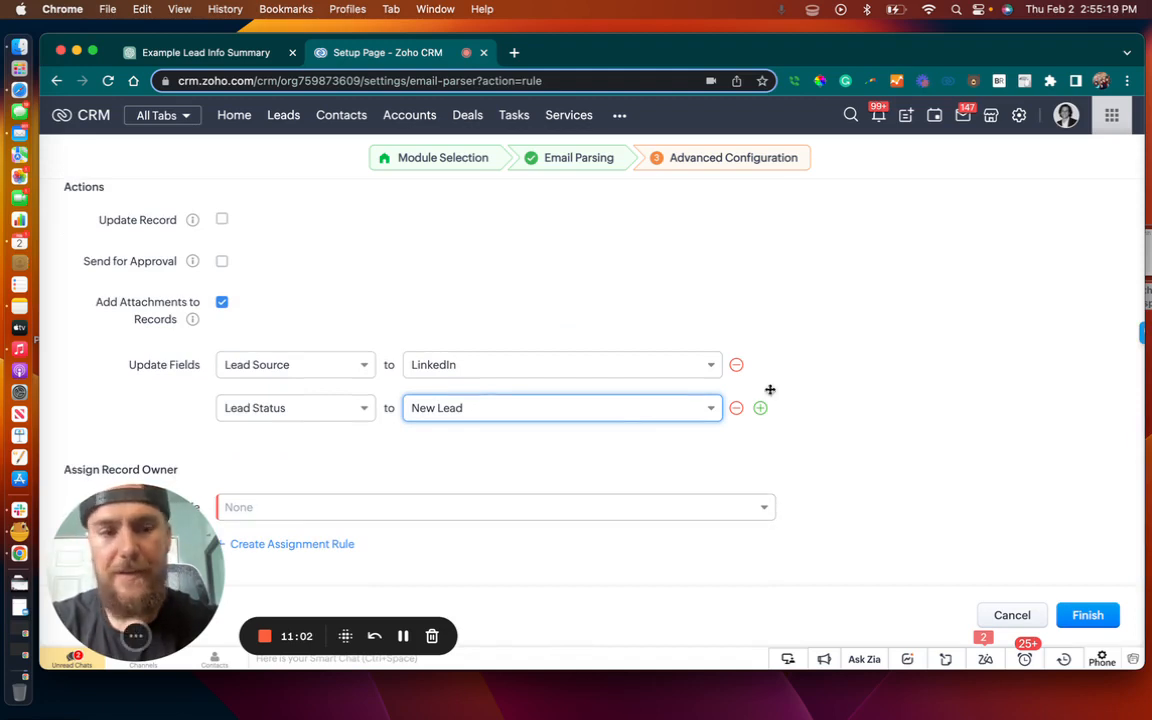
click(320, 516)
click(304, 483)
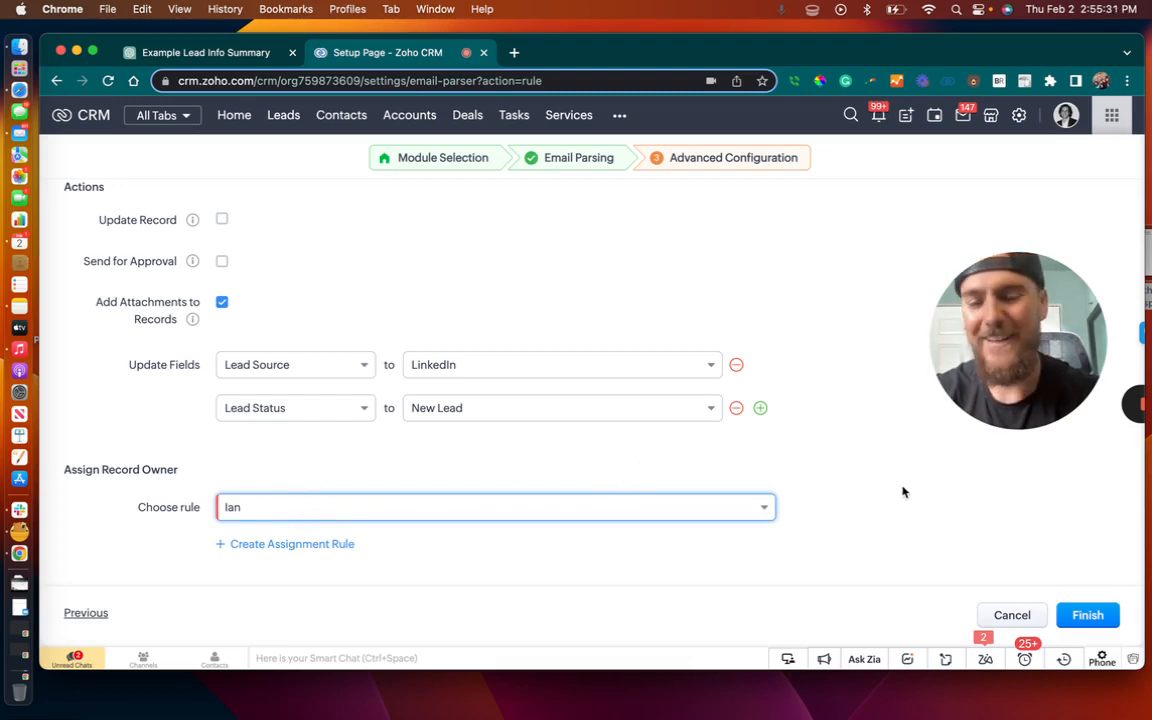
click(1088, 615)
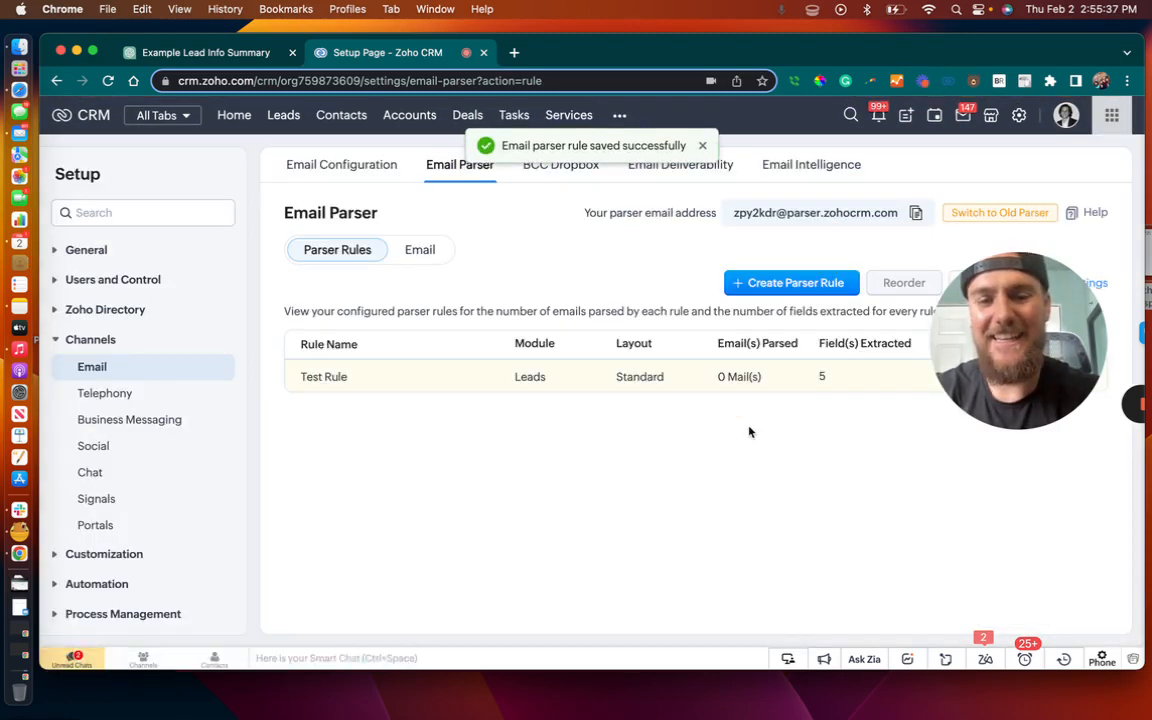
Open the forwarded "Don't miss out on Denver Nuggets at Orlando Magic!" email received by the parser and review its body
drag(1035, 342, 145, 467)
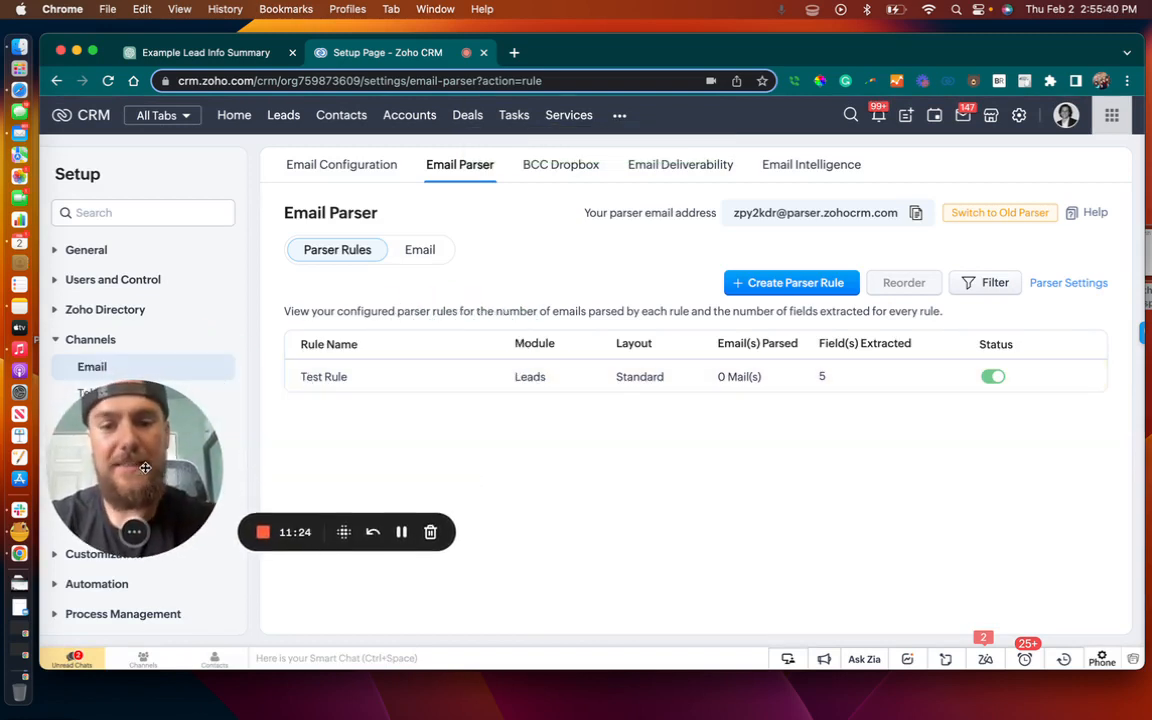
click(419, 250)
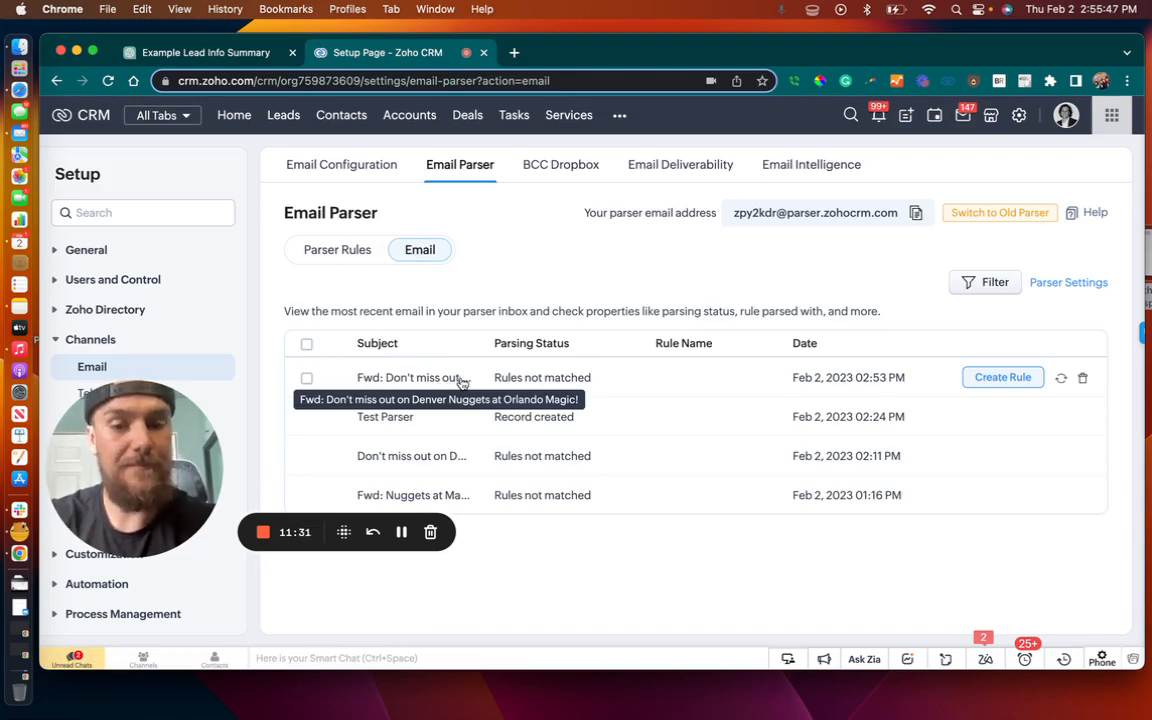
click(443, 383)
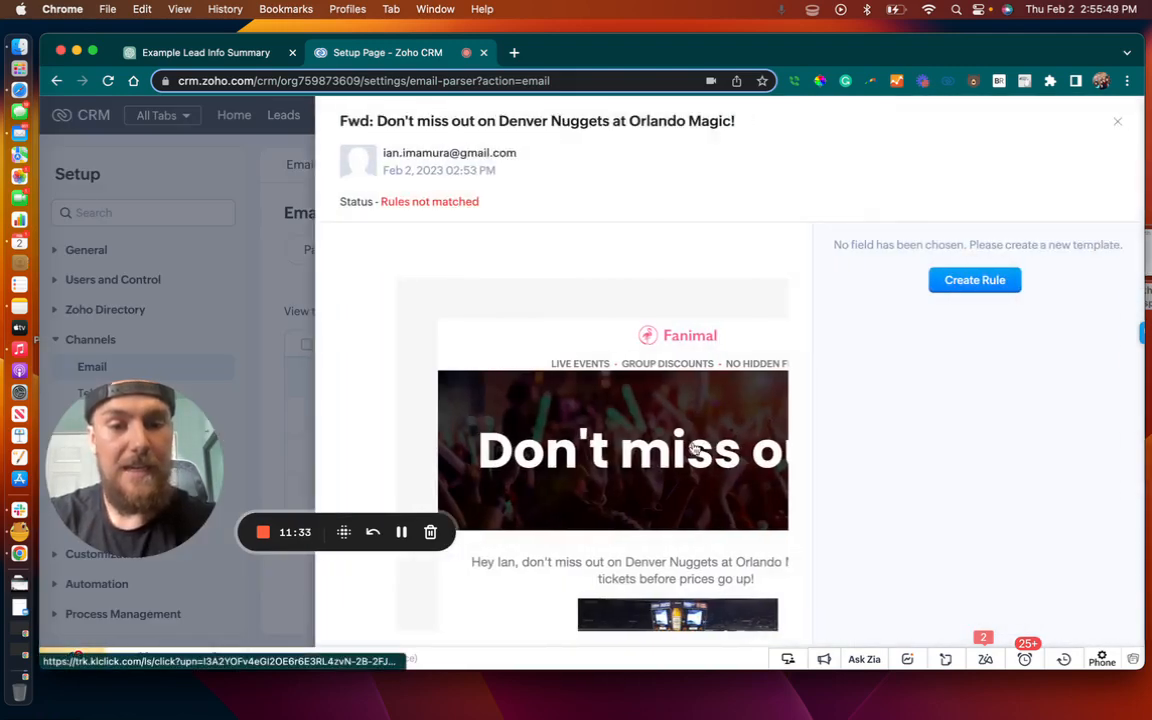
scroll(760, 400, down, 5)
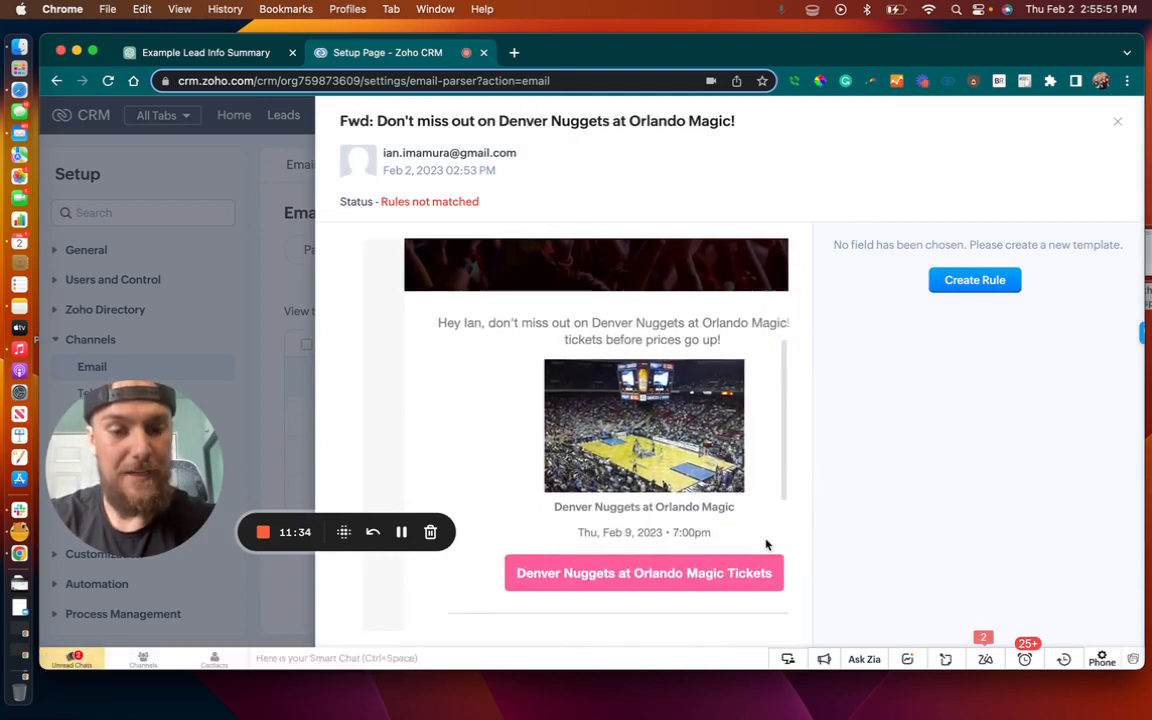
scroll(689, 532, down, 1)
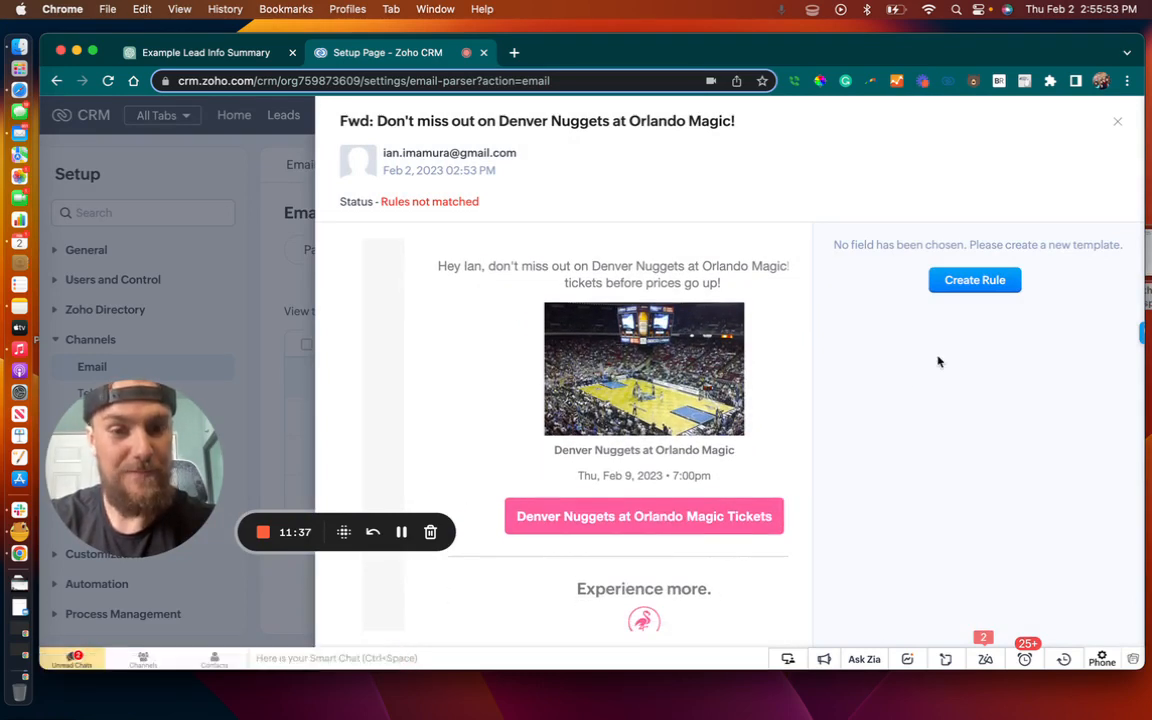
Start a parser rule from this email, named Fanimal, for the Leads module with the Standard layout, and proceed to email parsing
click(961, 283)
click(419, 239)
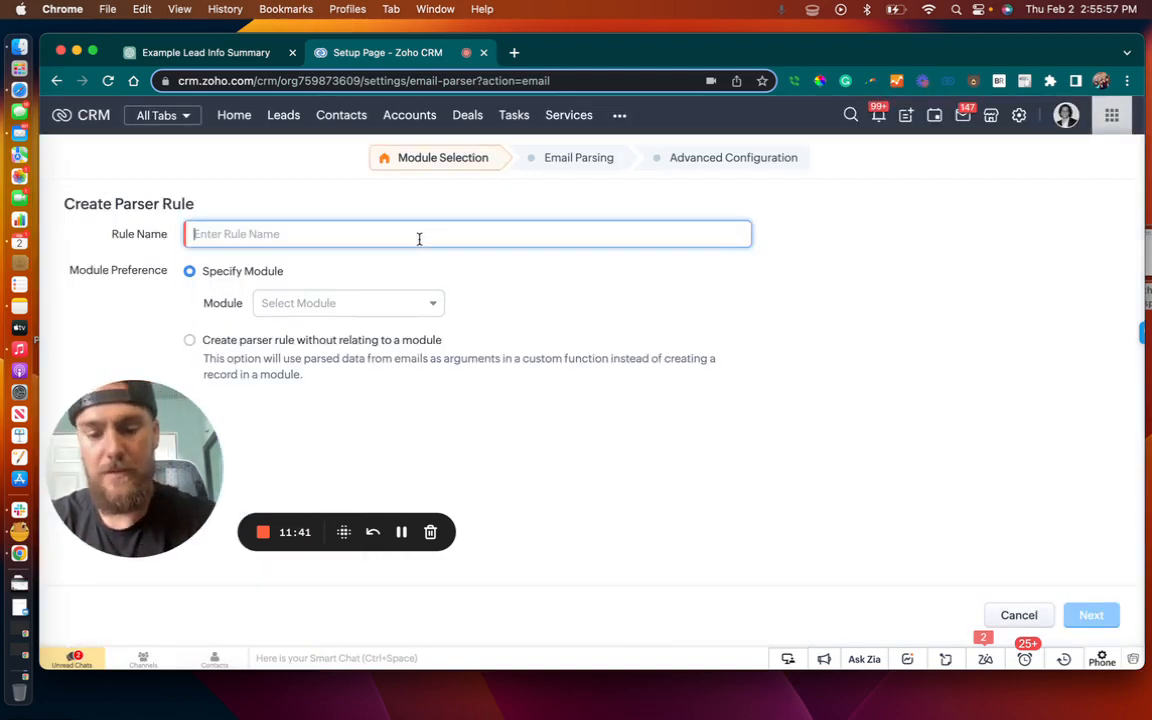
text(Fanimal)
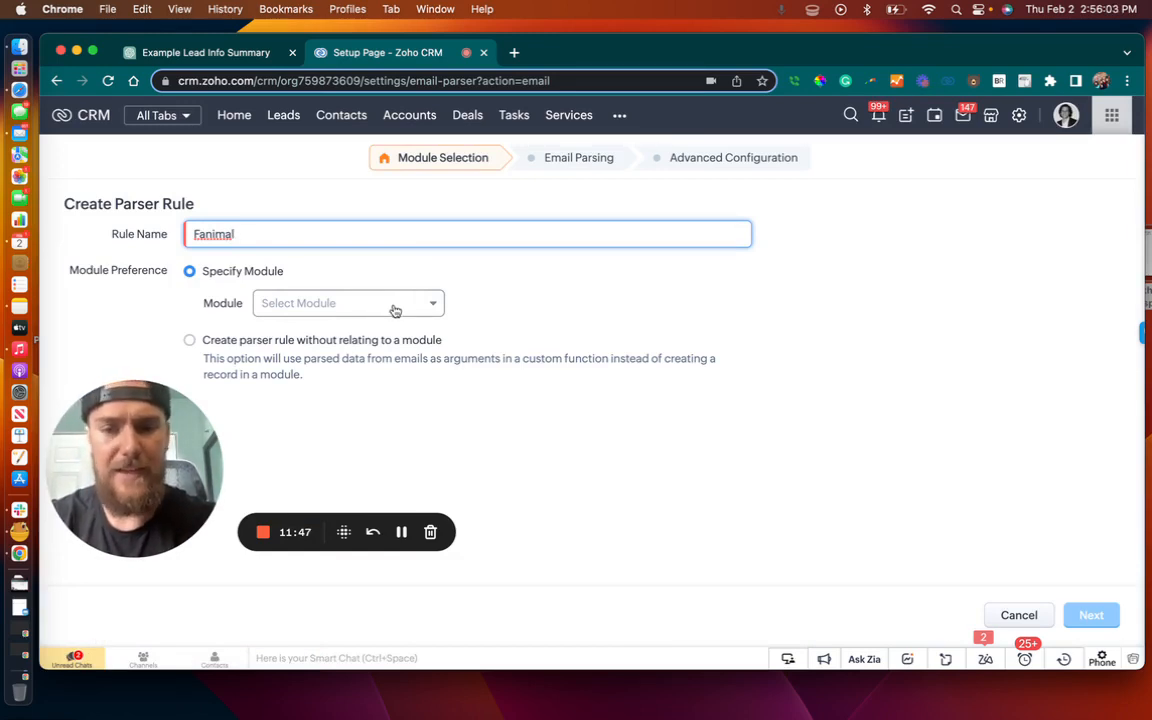
click(395, 309)
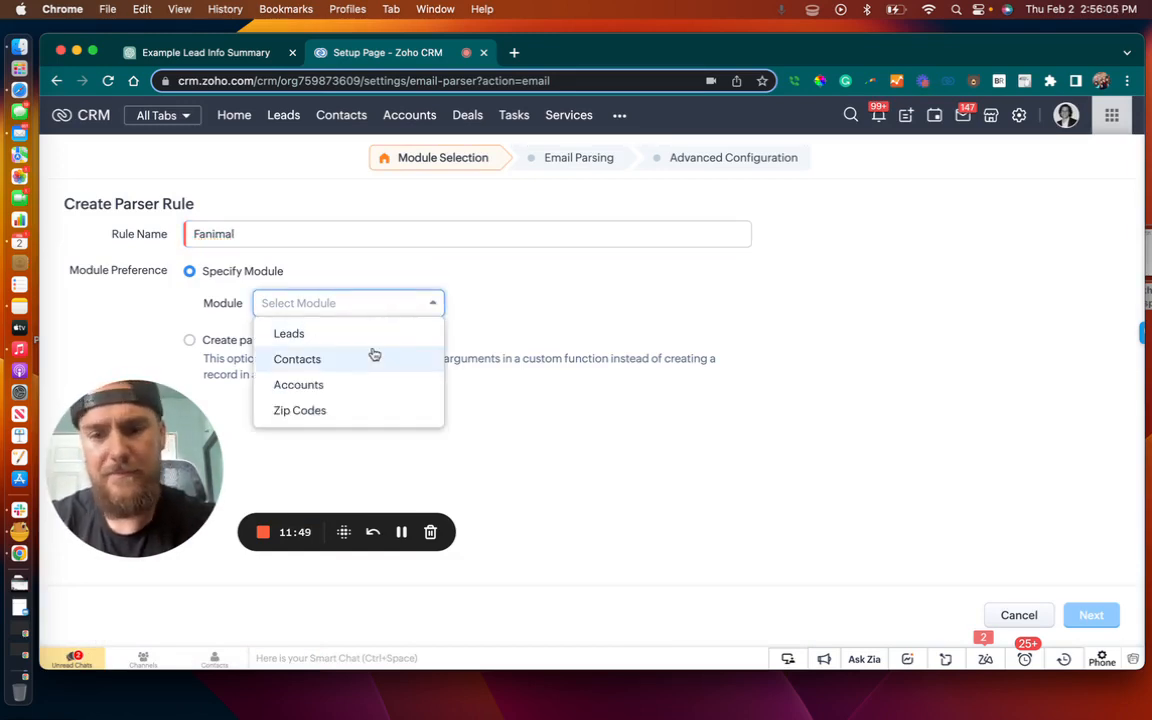
click(373, 334)
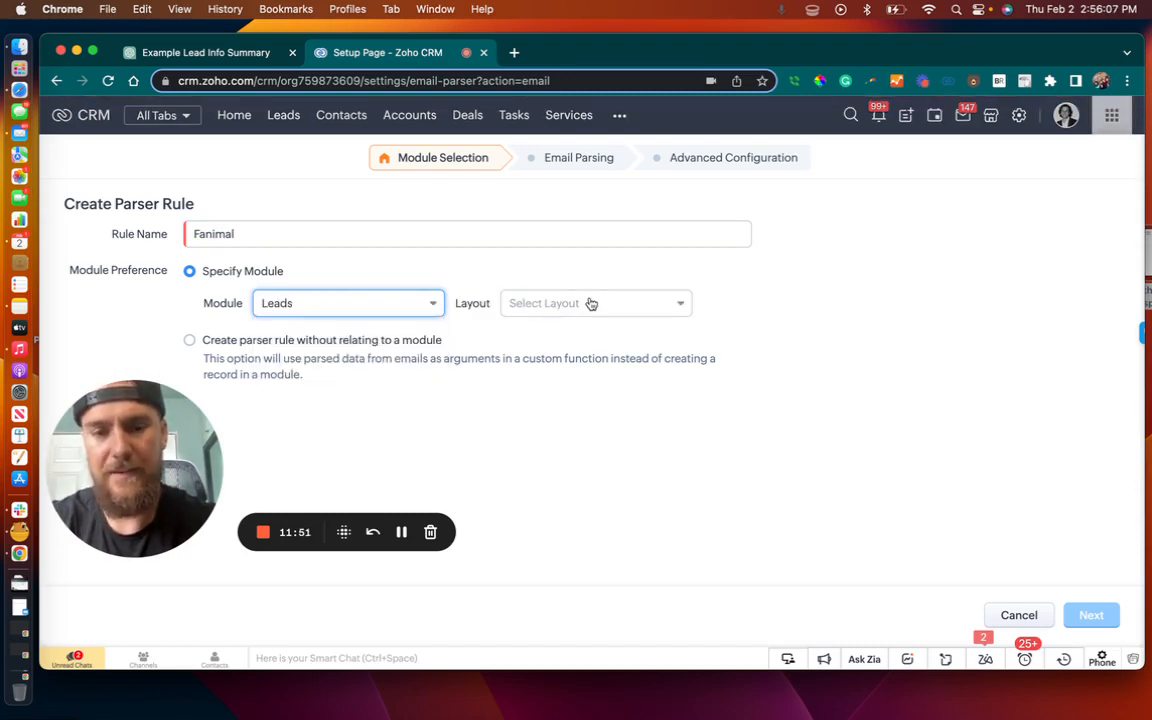
click(598, 303)
click(578, 334)
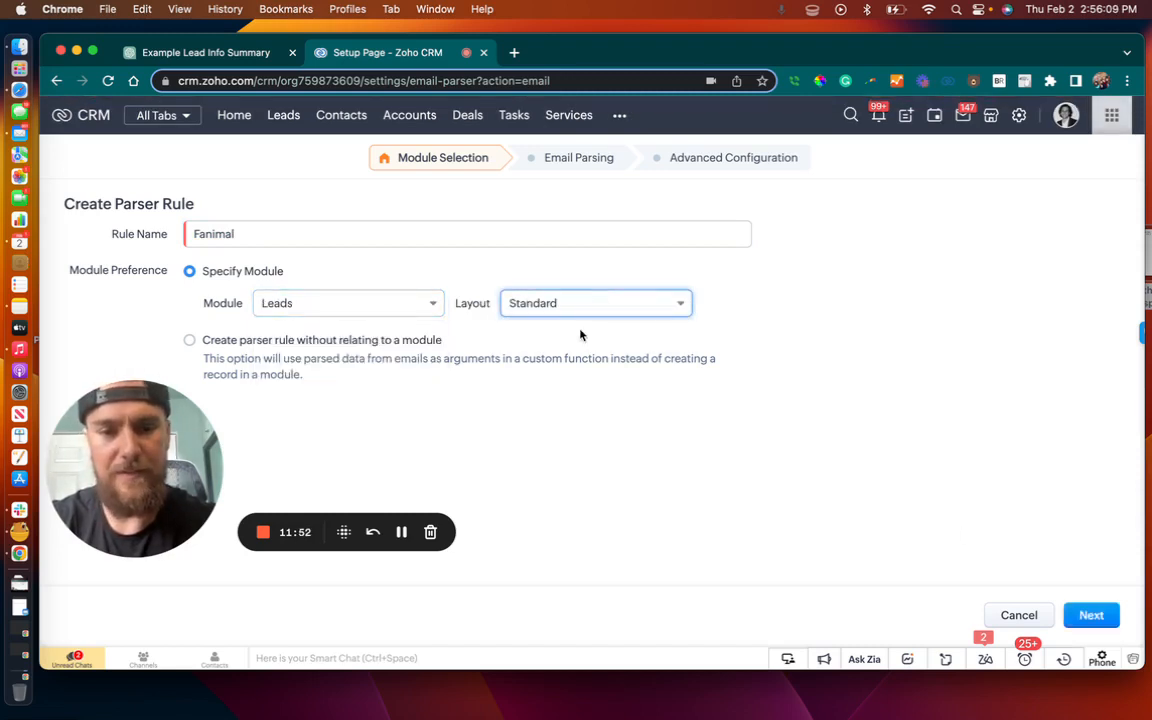
click(1092, 616)
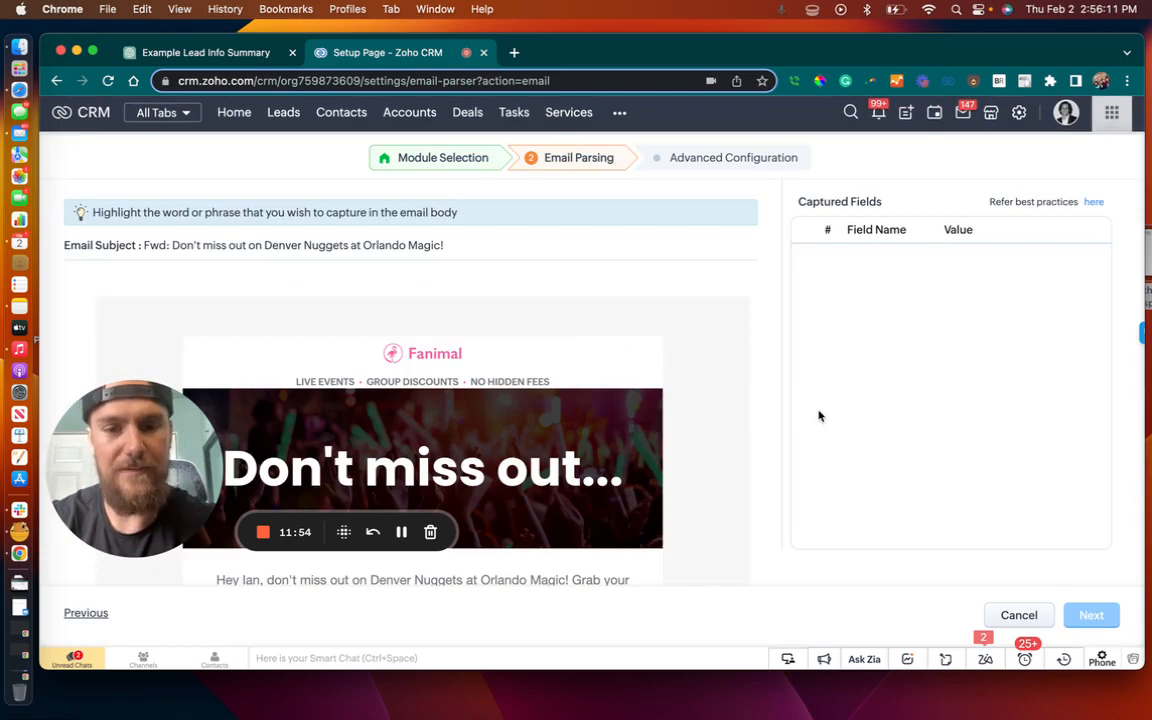
Capture the event title "Denver Nuggets at Orlando Magic" below the arena photo as the Description field
scroll(630, 431, down, 5)
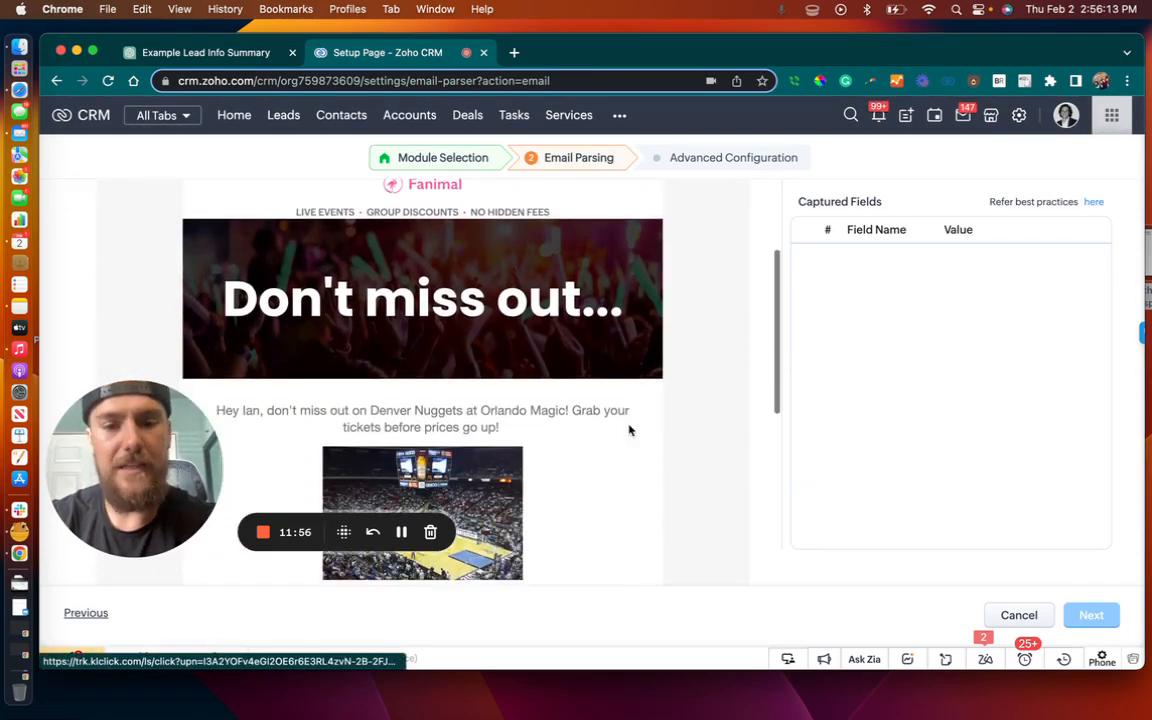
scroll(630, 431, down, 2)
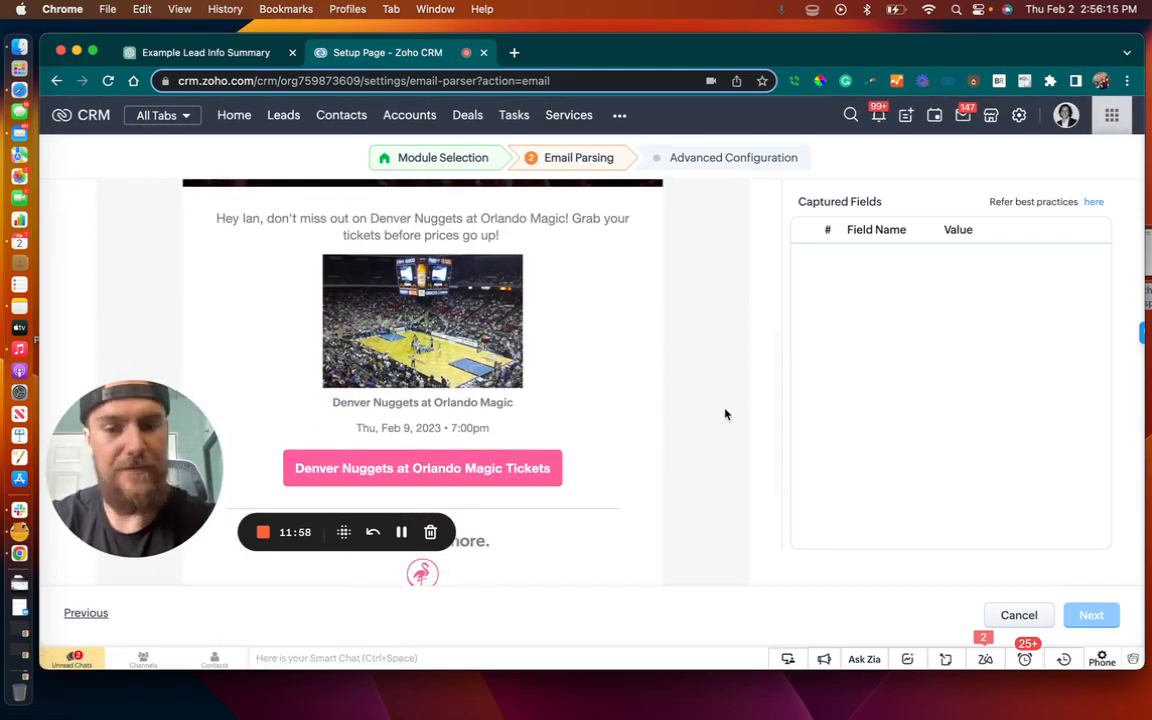
drag(527, 411, 333, 404)
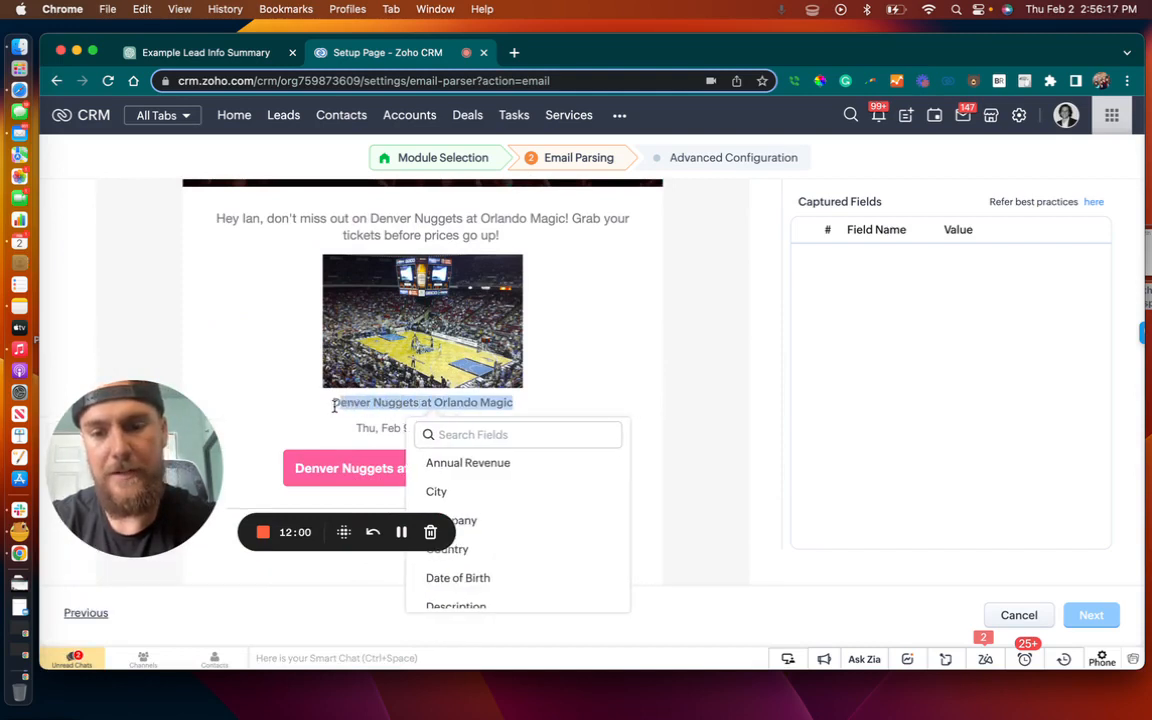
text(desc)
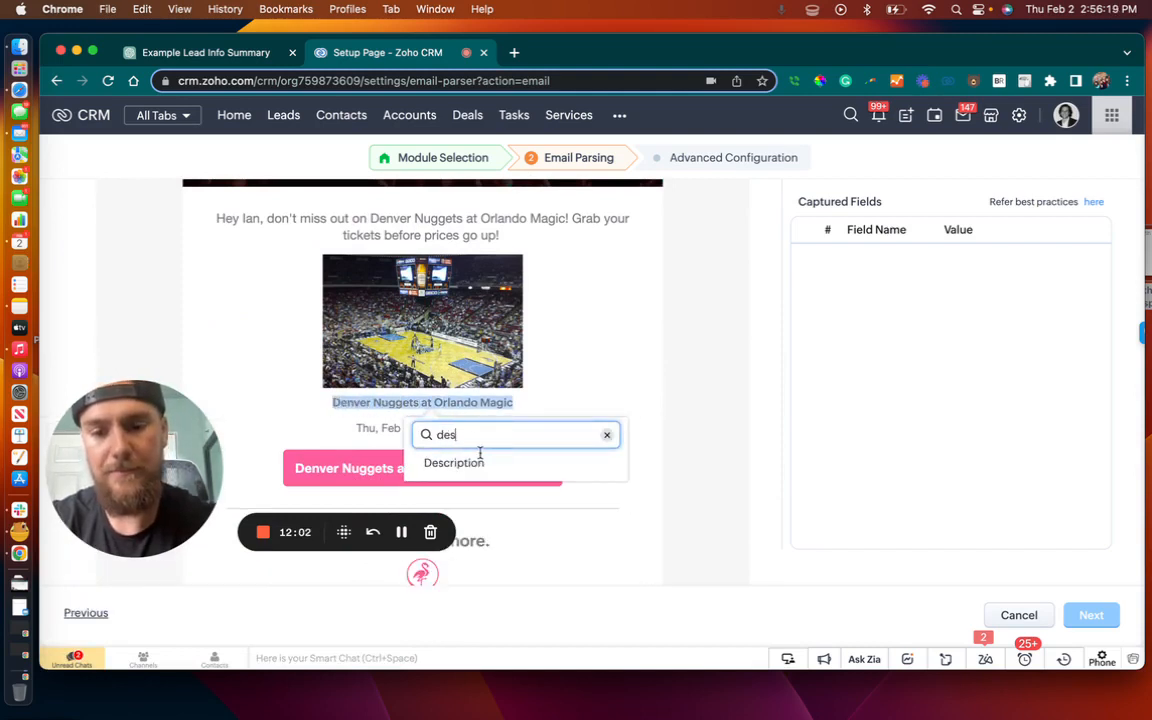
click(470, 464)
Capture the event's date and time line as the Date of Birth field and proceed to the advanced configuration
drag(489, 430, 356, 432)
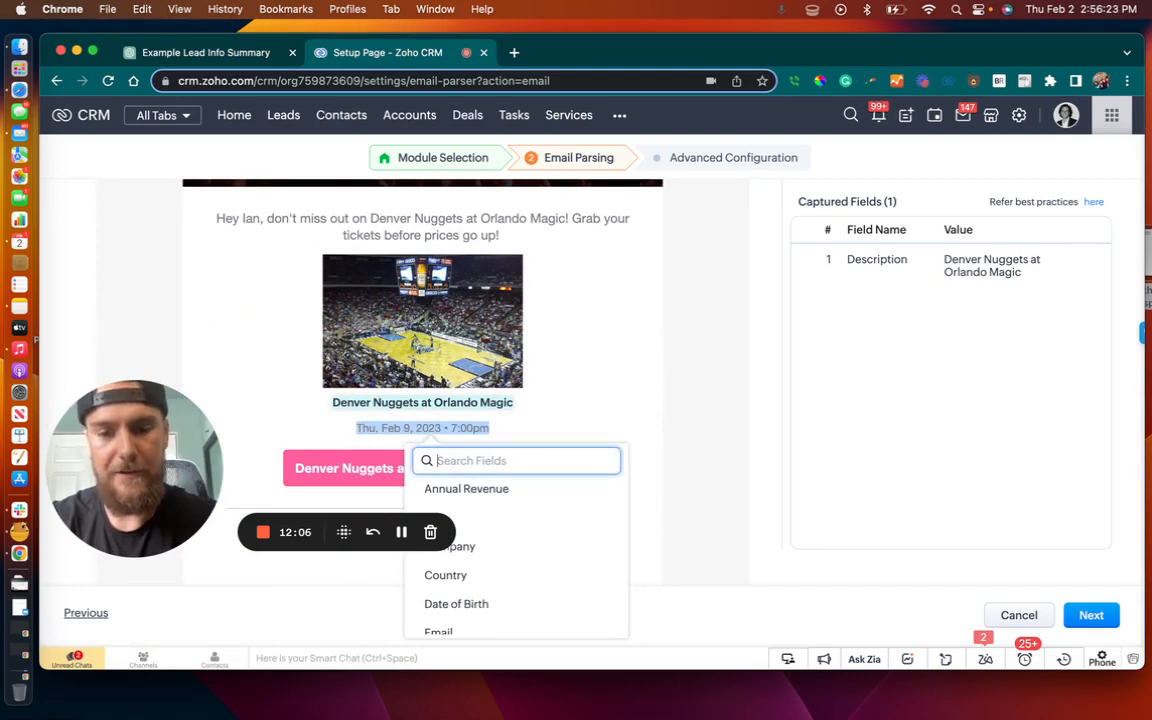
text(date)
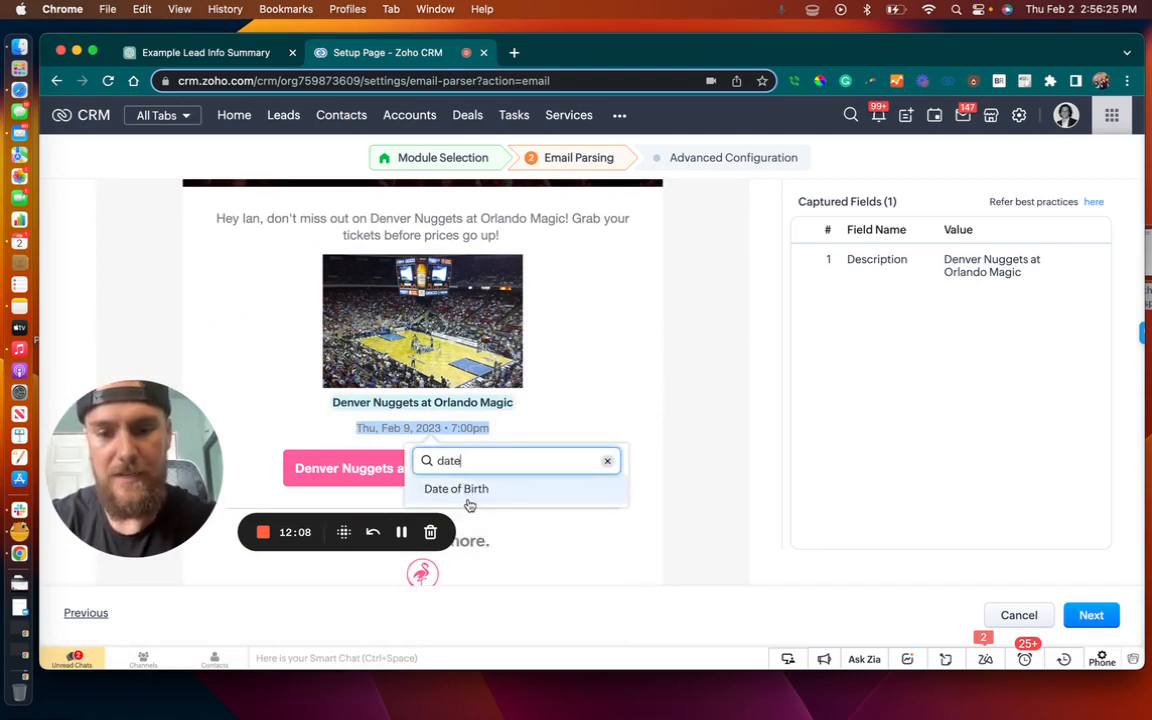
click(456, 489)
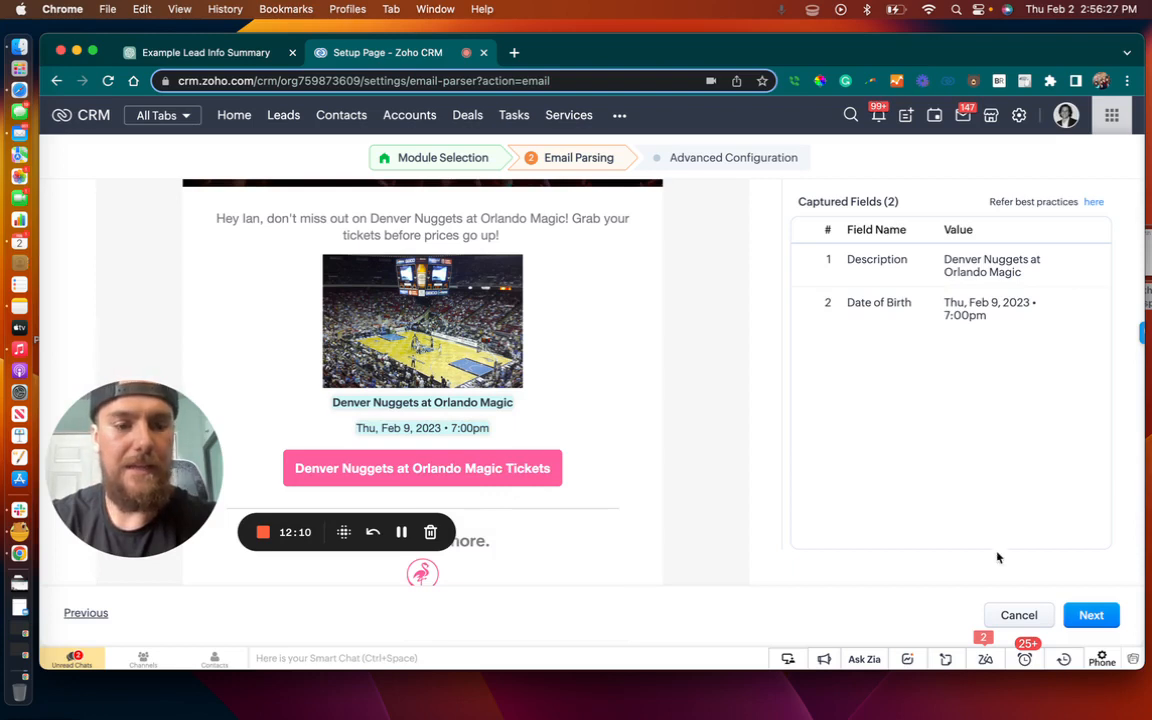
click(1090, 614)
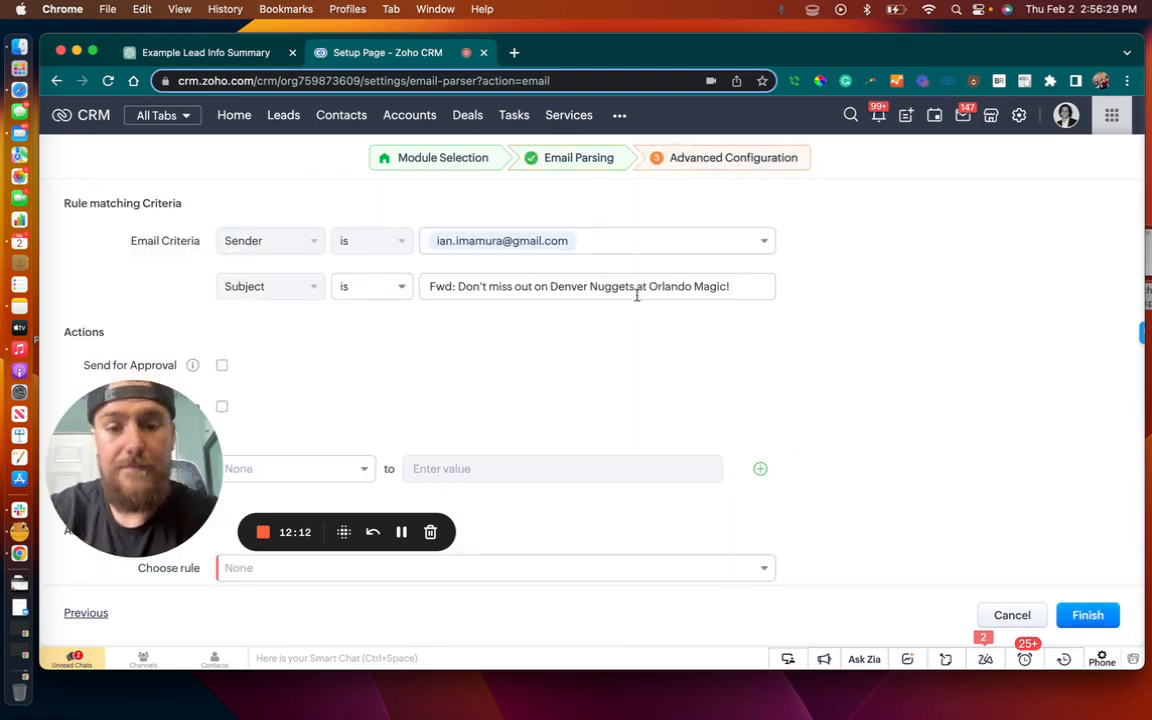
Leave the optional actions unset, assign the record owner with the rule bearing the owner's first name, and finish the Fanimal rule
scroll(753, 386, down, 2)
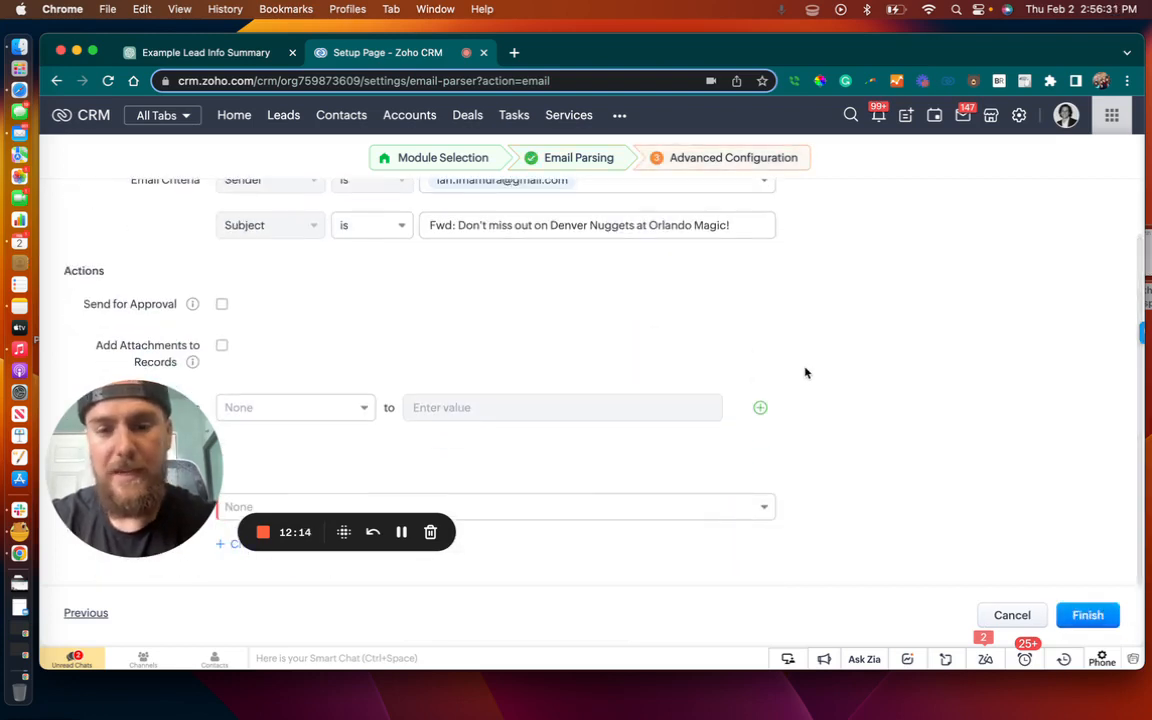
drag(129, 452, 1004, 320)
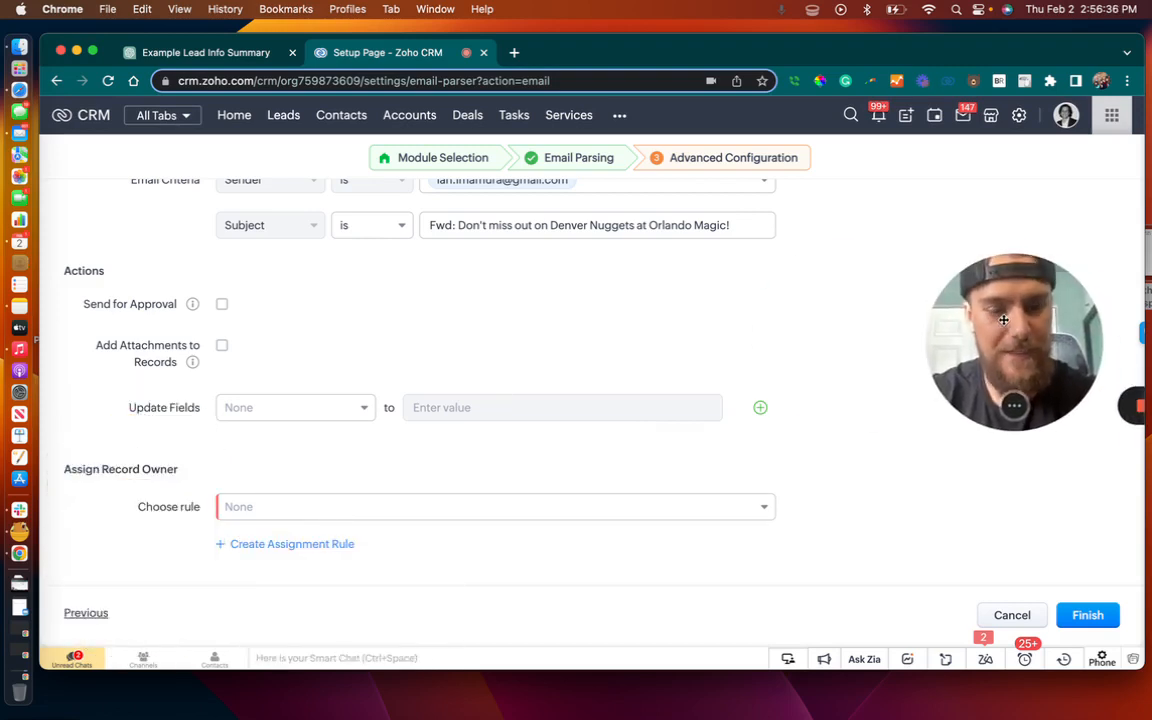
click(279, 410)
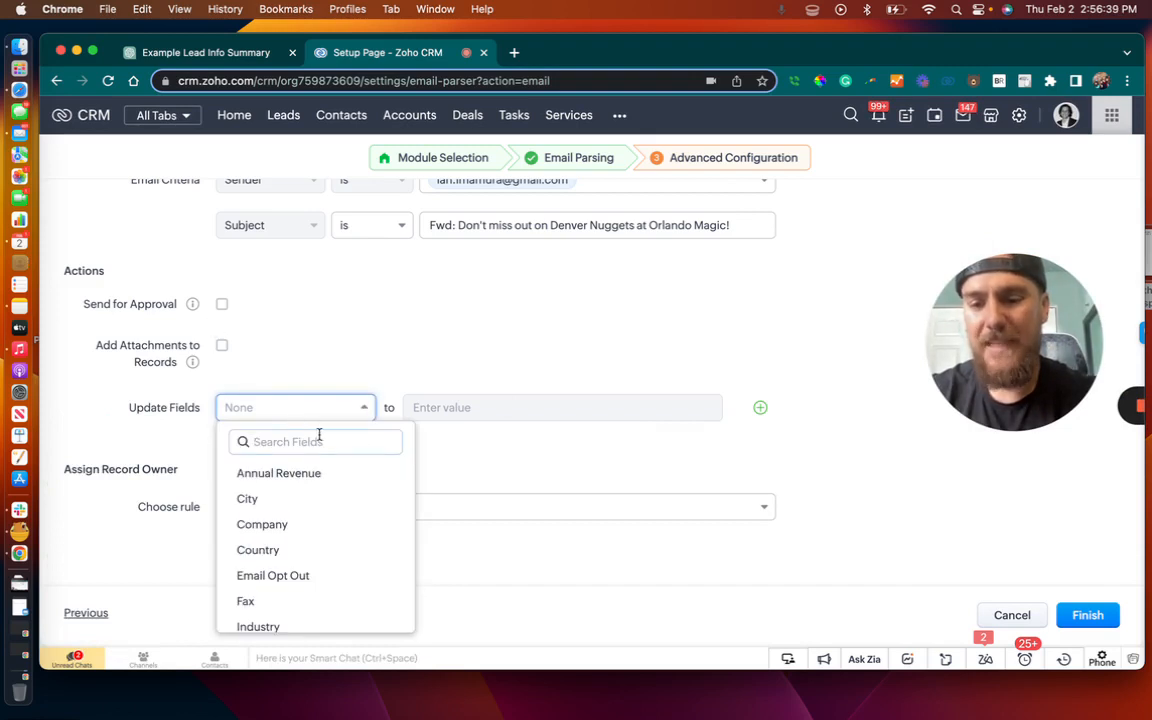
click(564, 444)
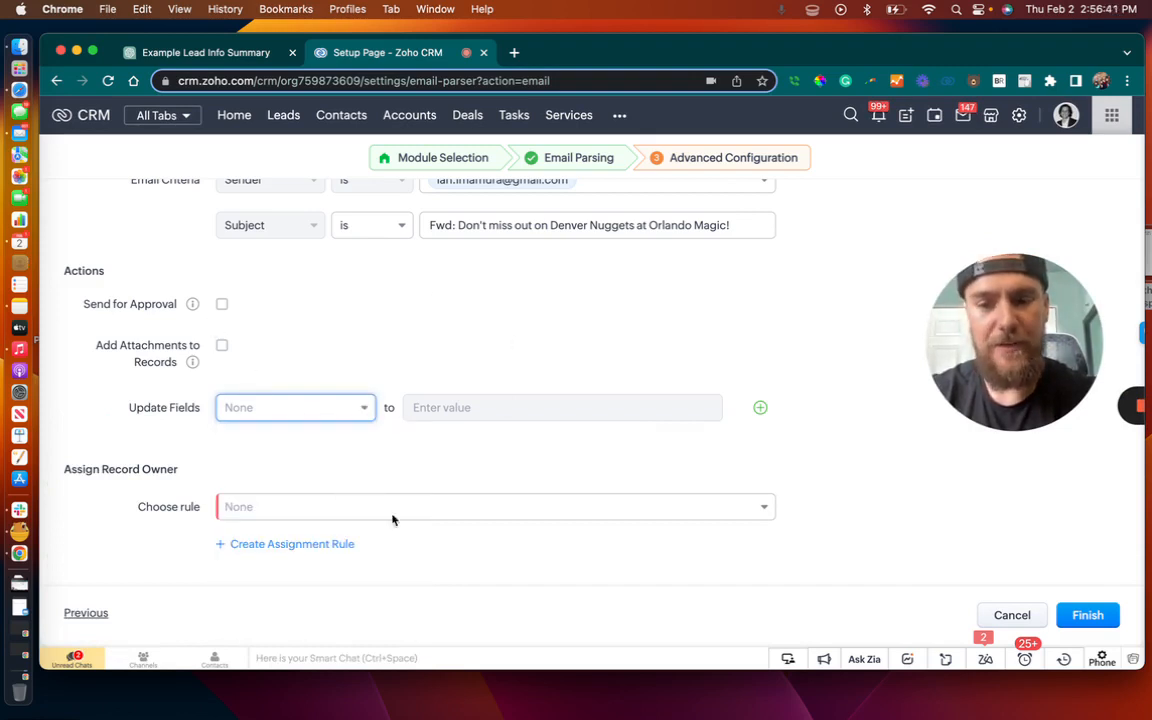
click(420, 506)
click(332, 478)
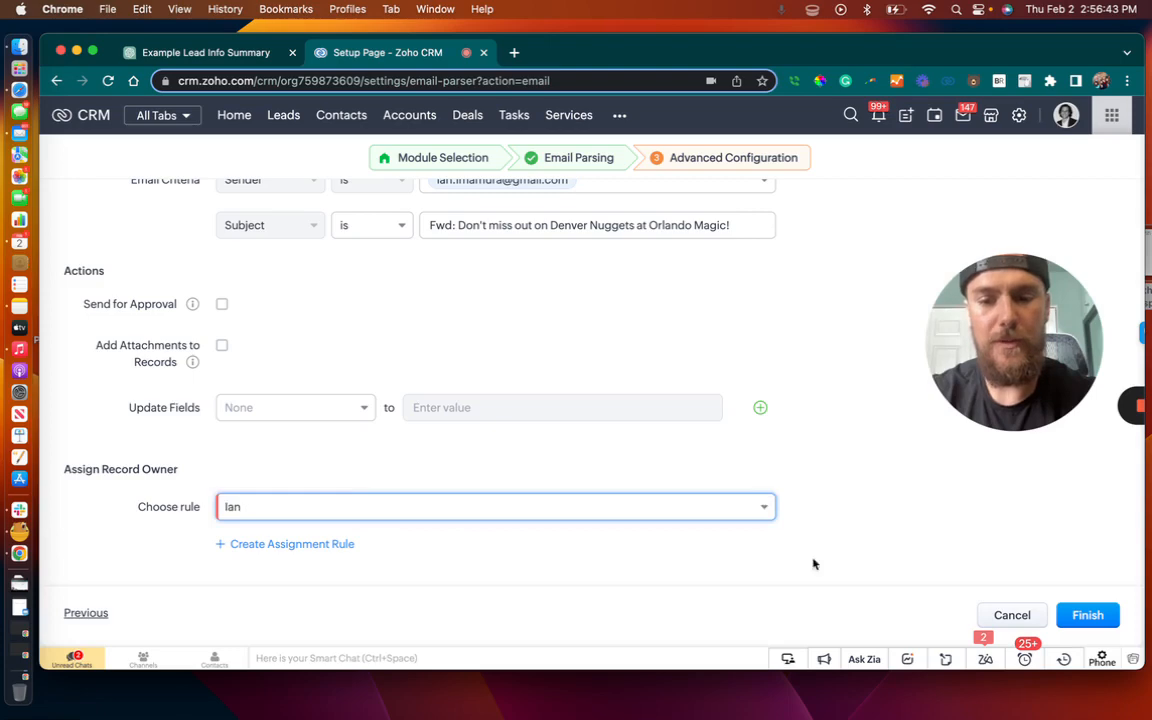
click(1088, 615)
mouse_move(1069, 406)
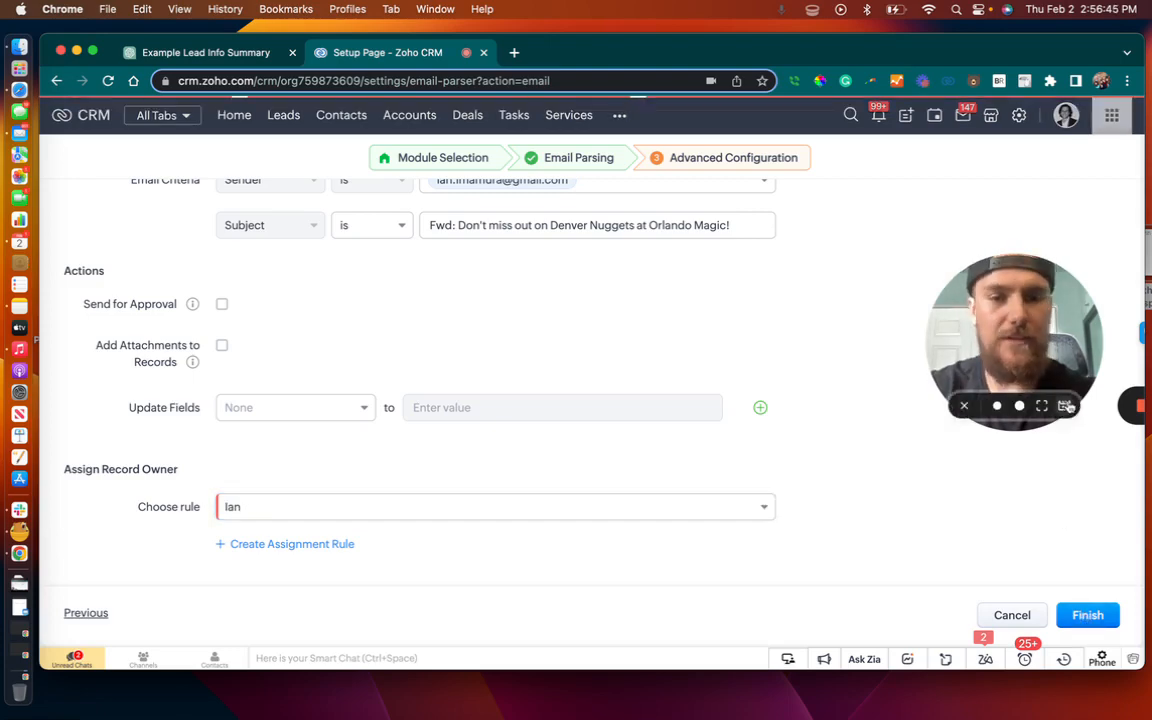
drag(1043, 365, 73, 585)
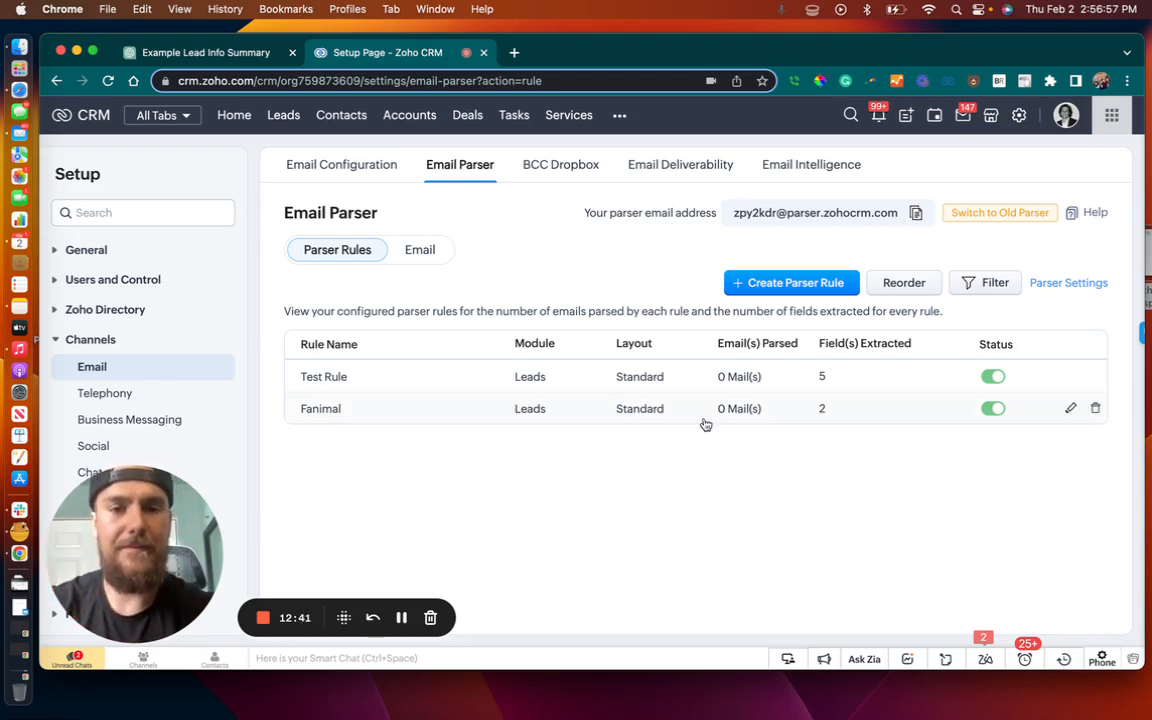
View the approved sender addresses in the email parser settings and close them without adding an address
click(1070, 285)
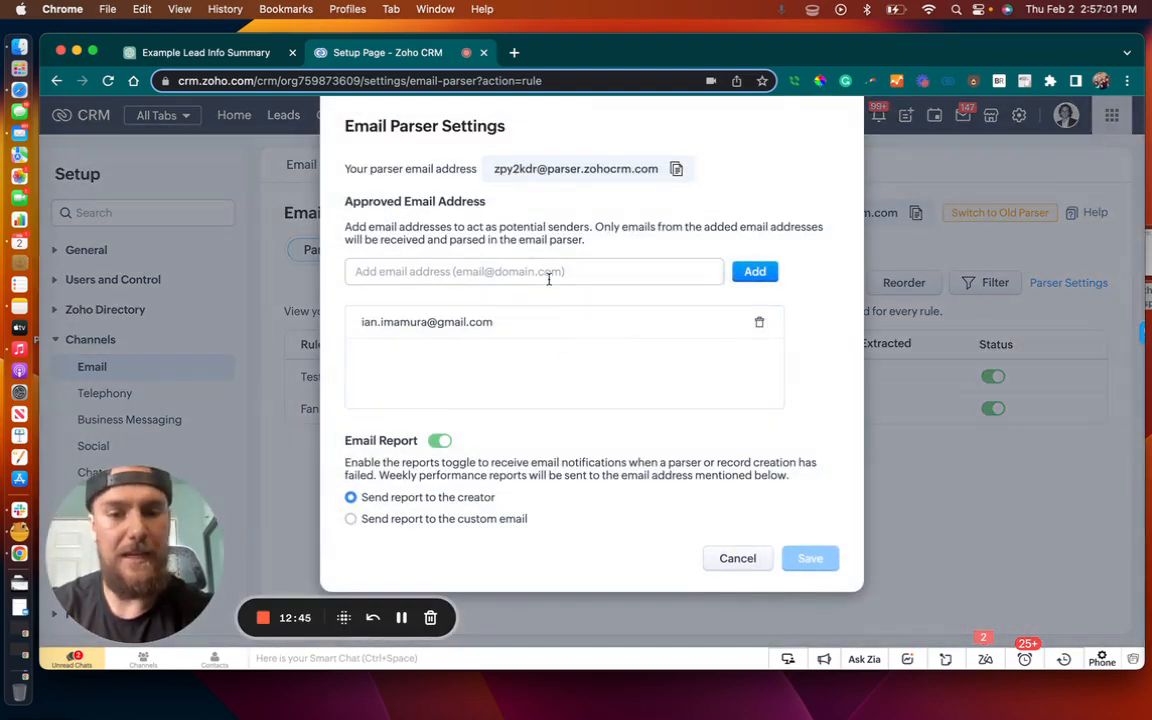
click(548, 274)
click(748, 570)
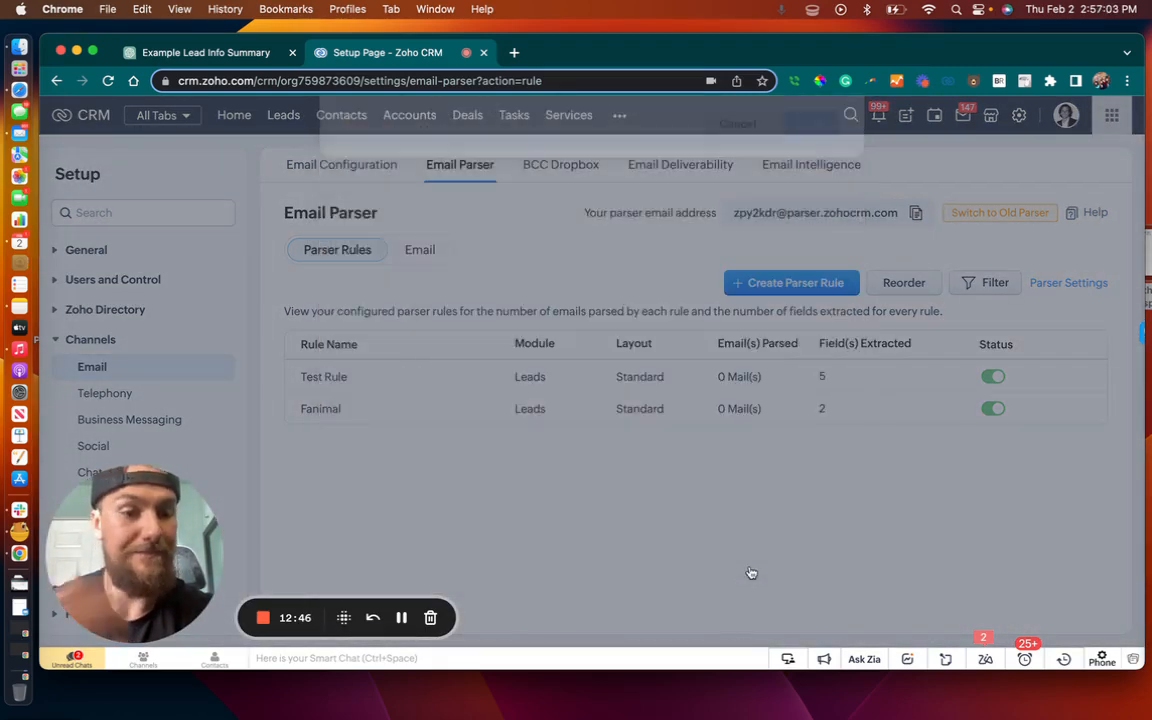